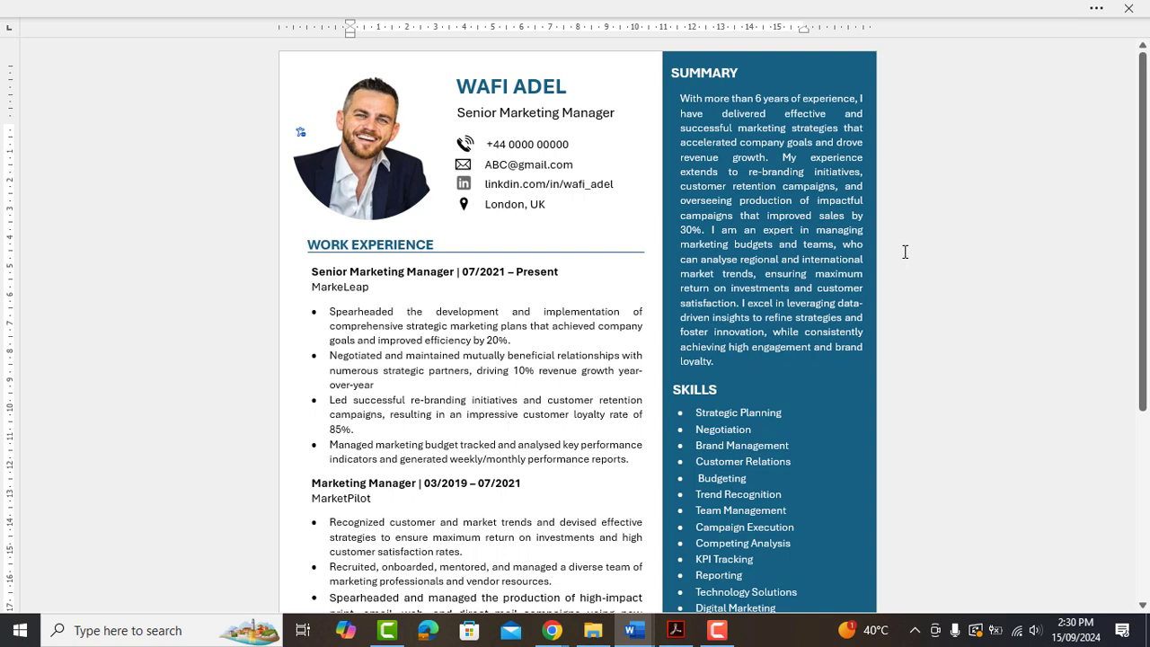
Scroll up and down through the finished marketing-manager resume sample to preview it.
scroll(907, 266, "down", 1)
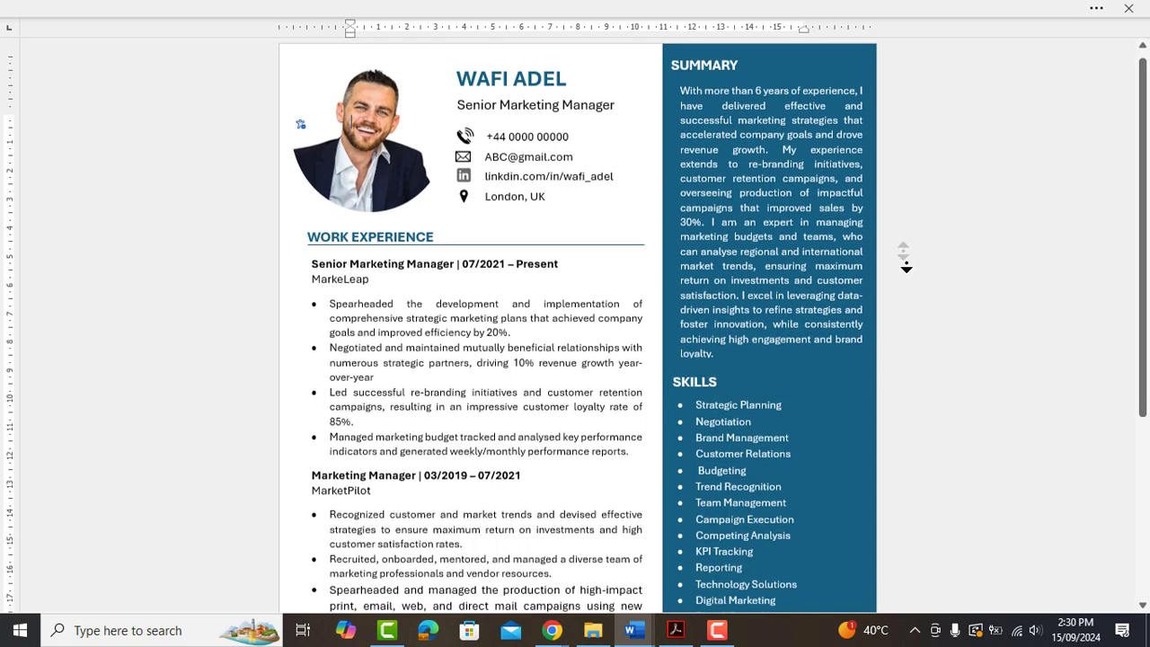
scroll(907, 266, "down", 3)
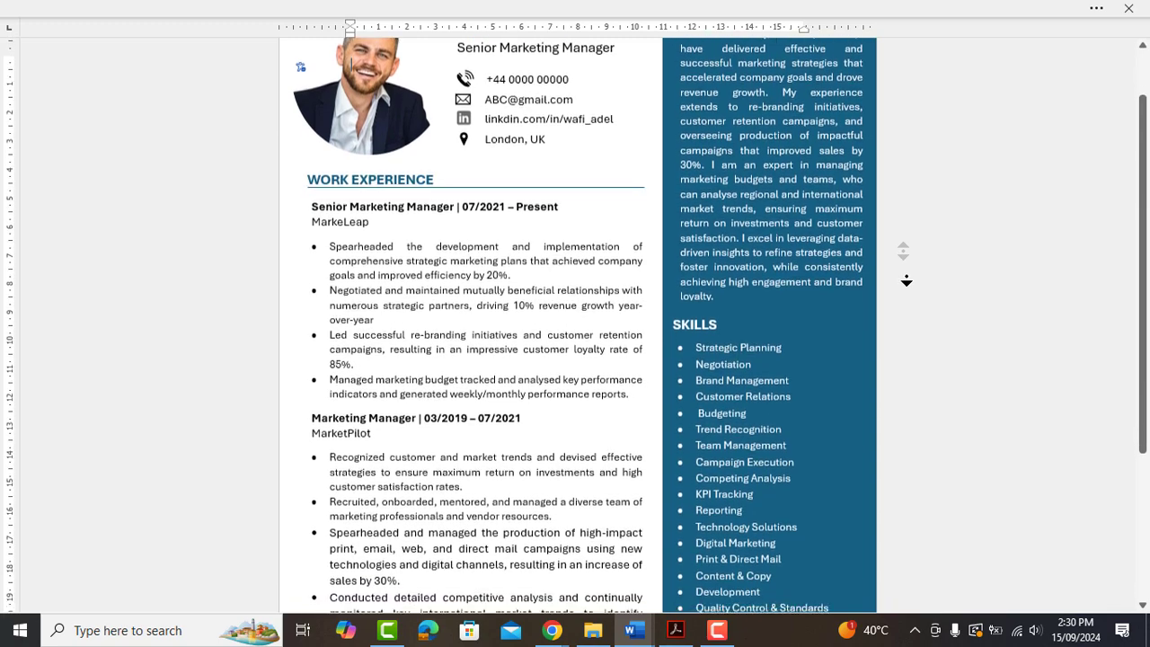
scroll(904, 304, "down", 3)
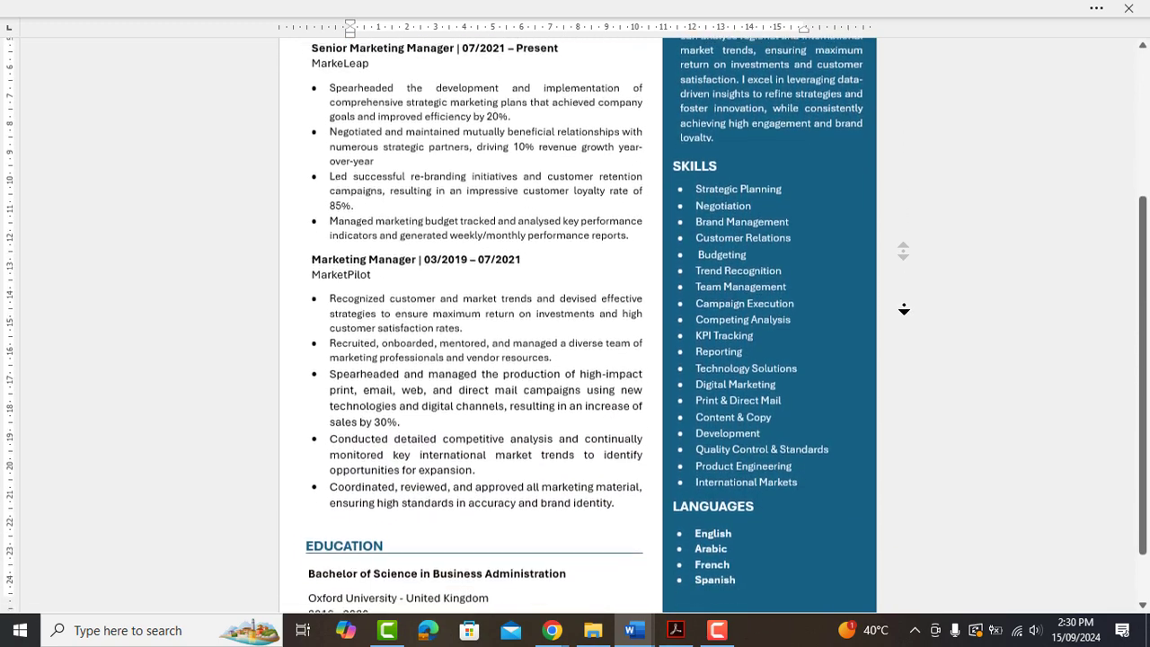
scroll(906, 238, "up", 4)
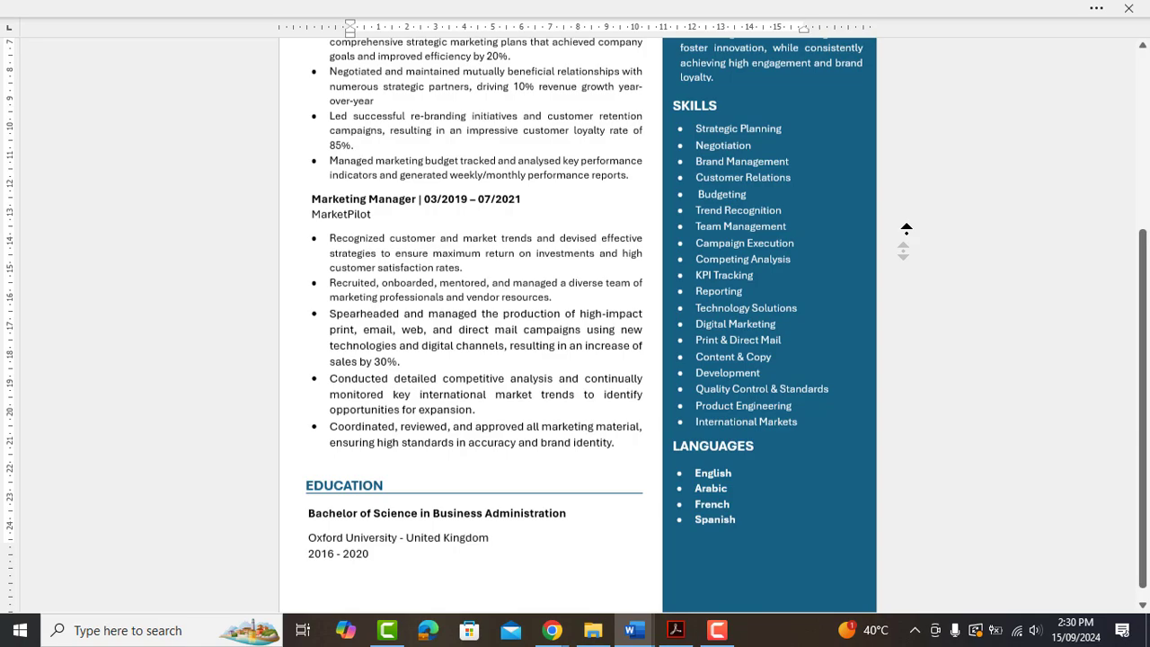
scroll(906, 187, "up", 5)
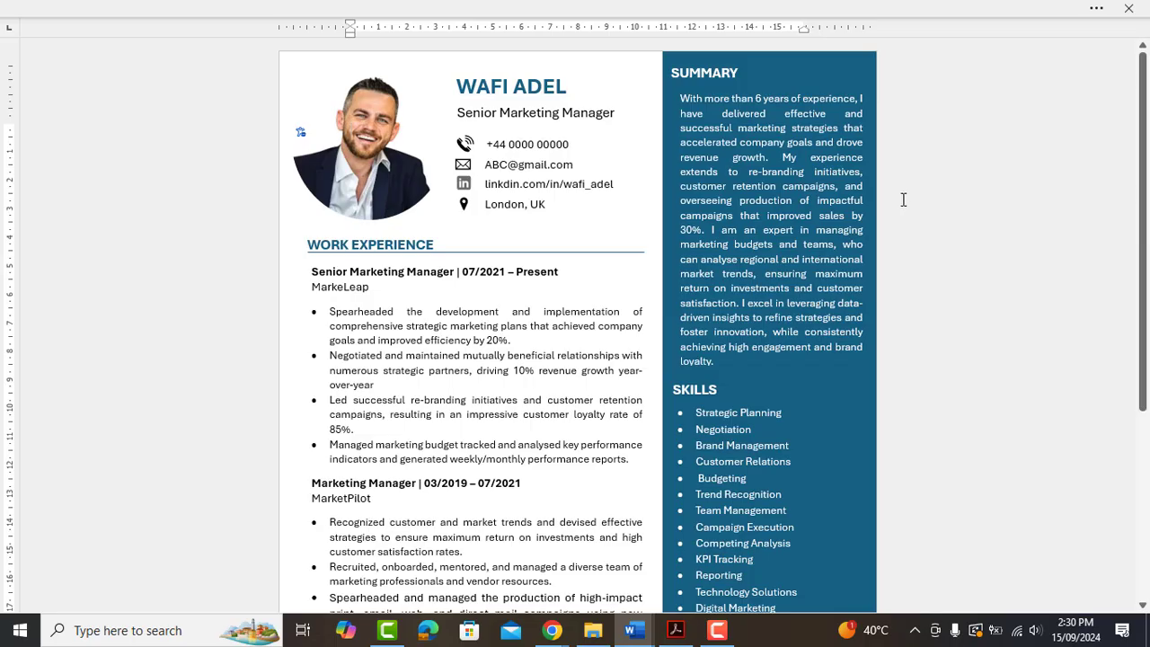
scroll(904, 199, "down", 1)
scroll(897, 200, "up", 1)
scroll(907, 124, "down", 1)
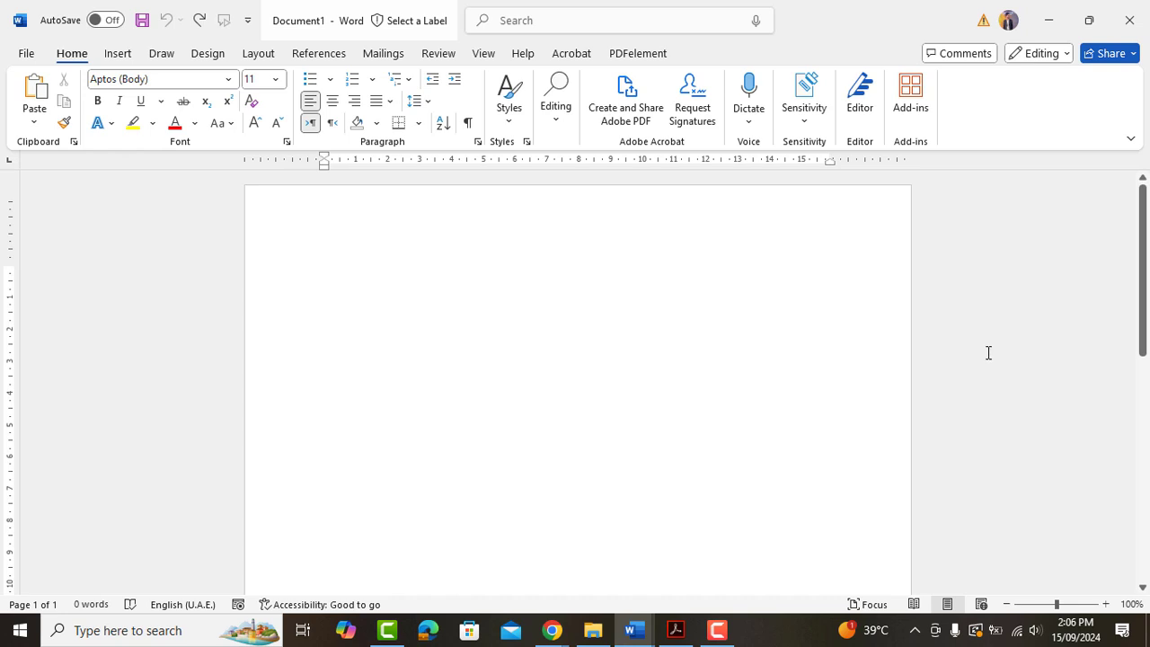
key("ctrl+p")
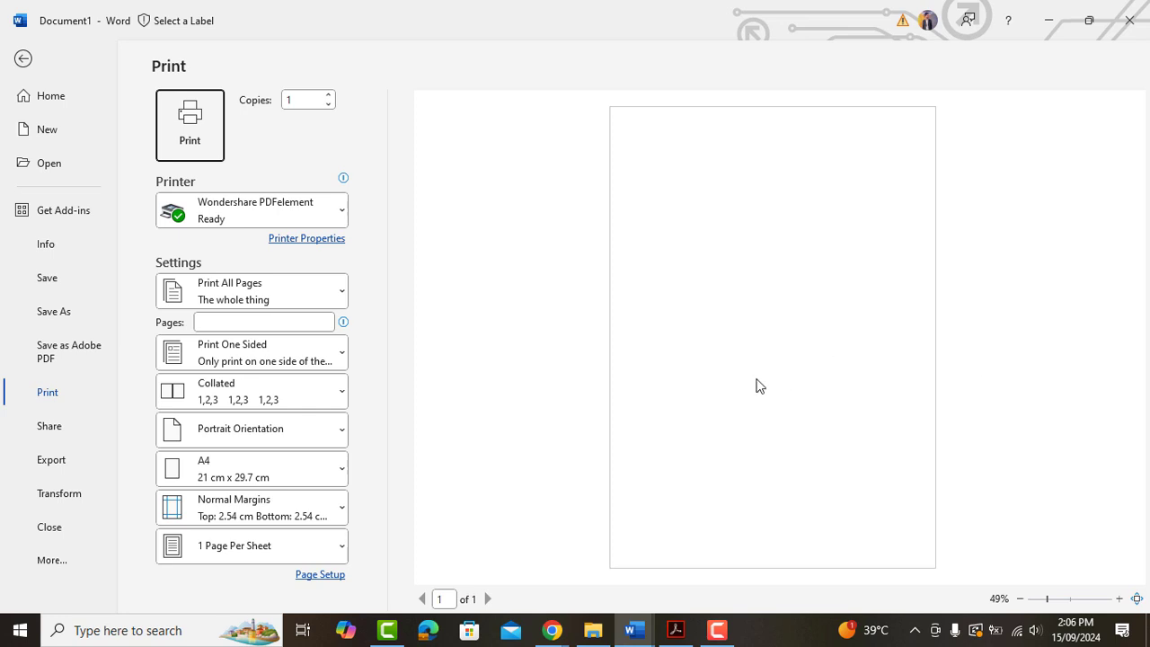
left_click(266, 458)
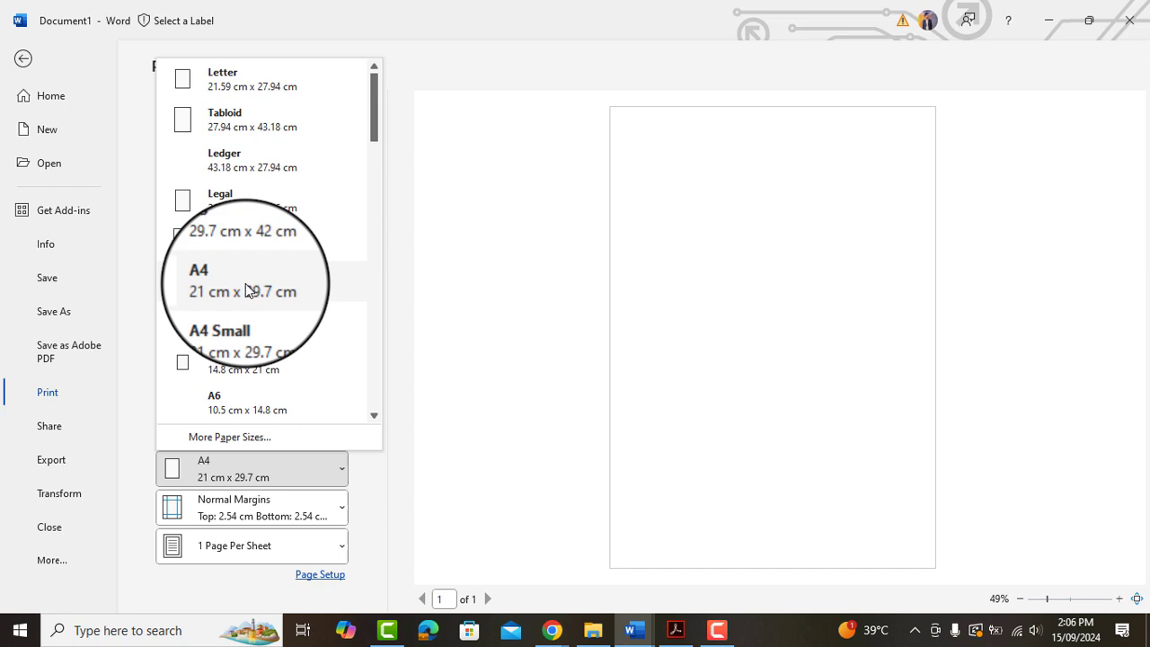
key("Escape")
left_click(24, 60)
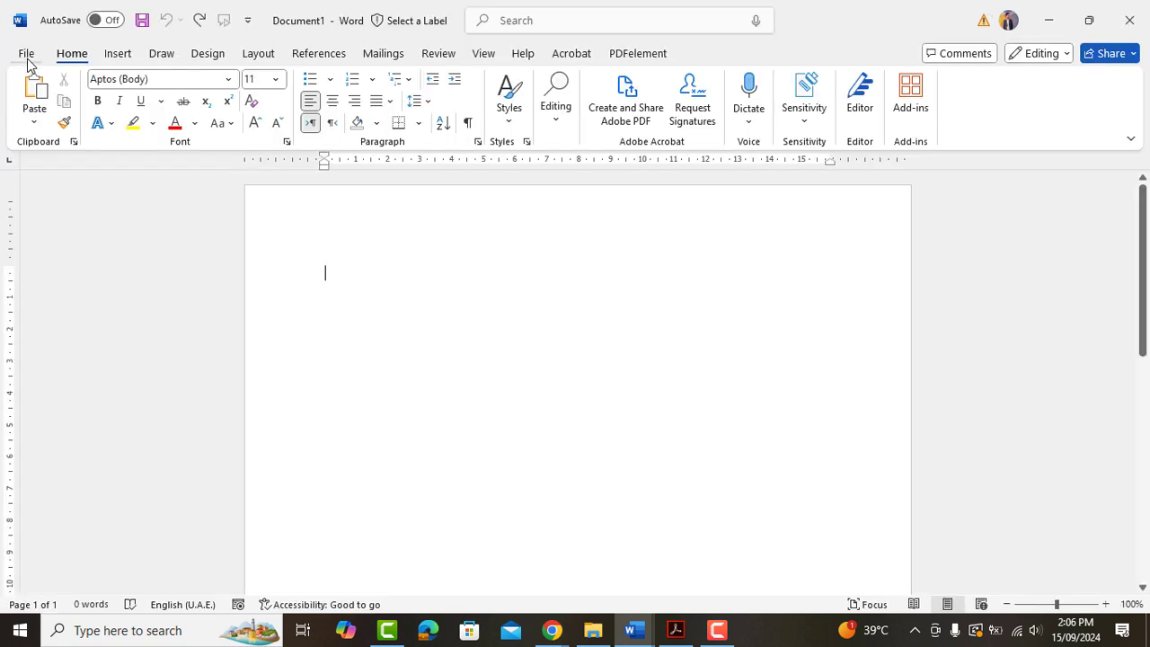
Draw a rectangle at the page's top right and remove its outline.
left_click(118, 53)
left_click(241, 81)
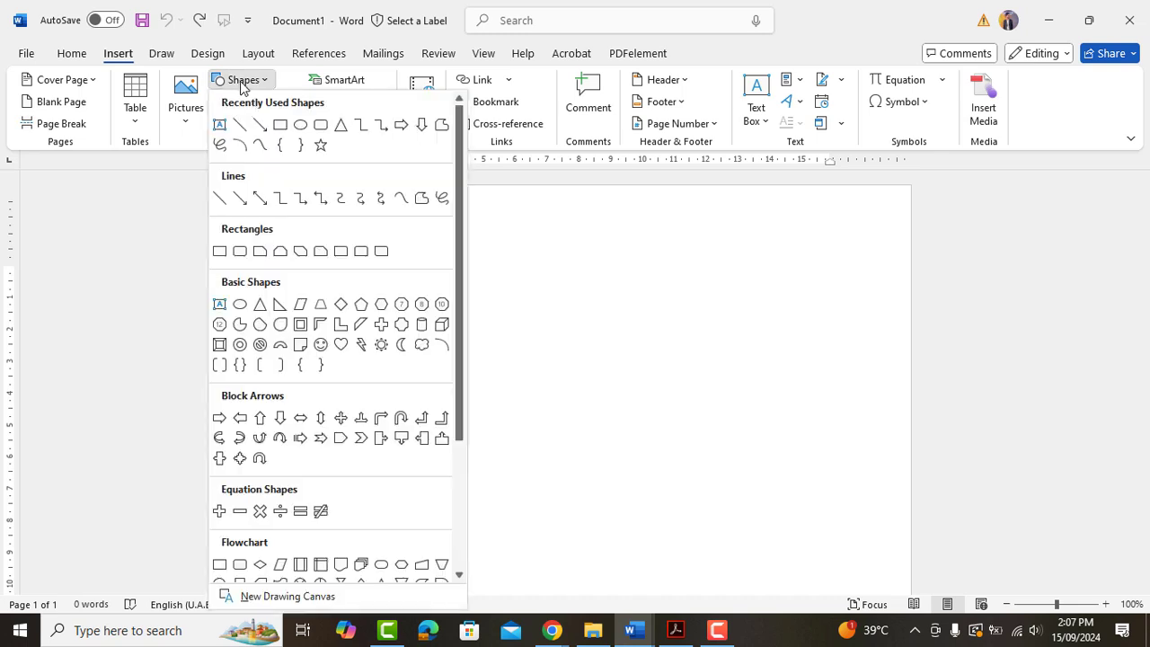
left_click(279, 124)
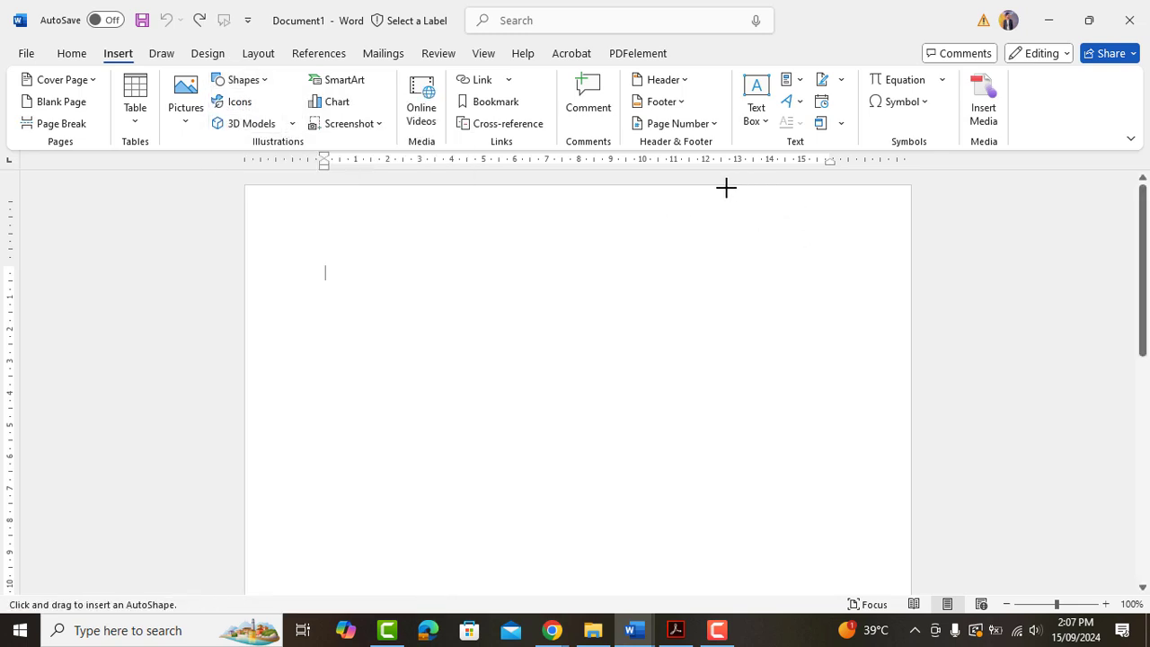
left_click_drag(724, 186, 911, 393)
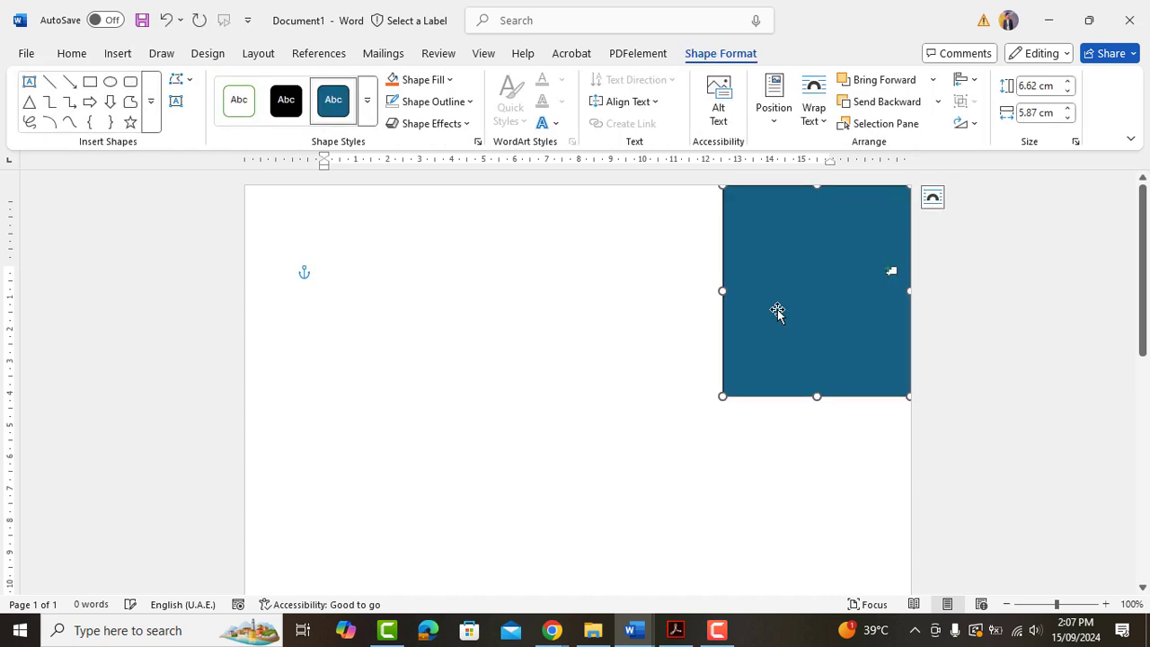
left_click(449, 102)
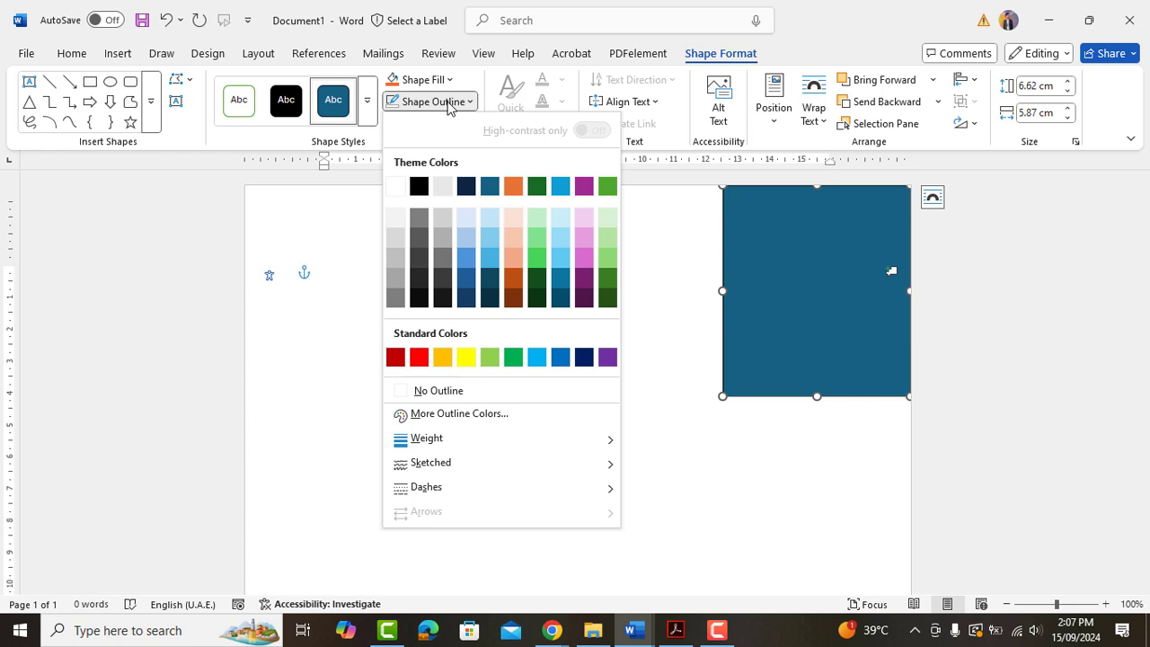
left_click(428, 399)
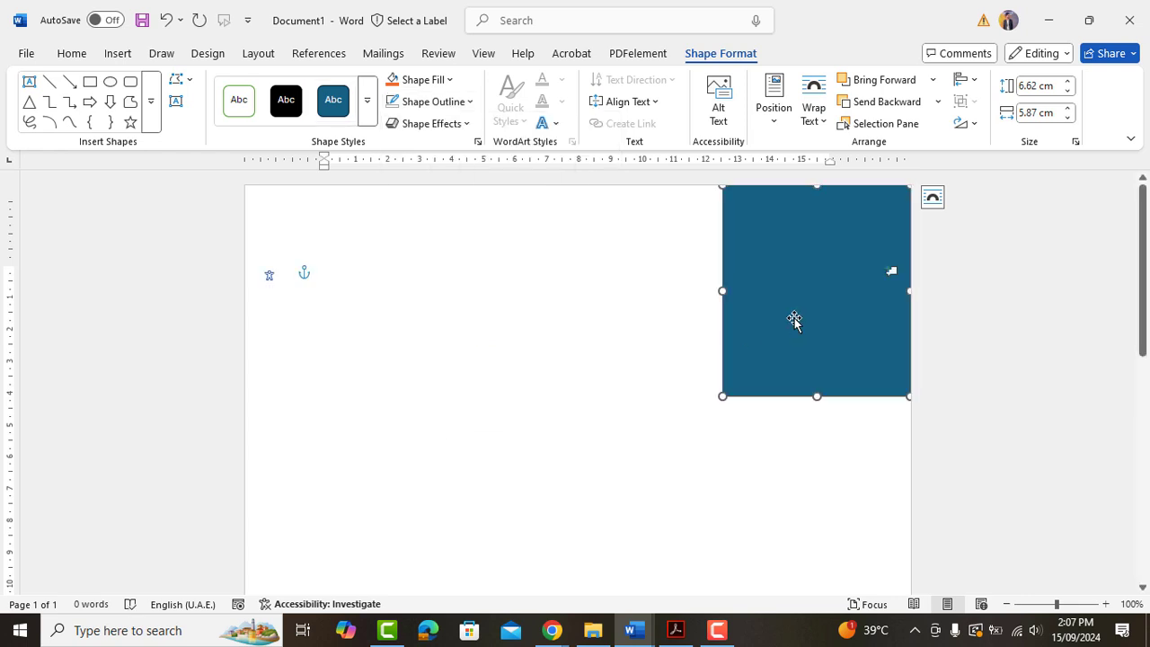
Size the rectangle to 31.16 cm tall by 7.53 cm wide and align it flush right.
left_click(1033, 85)
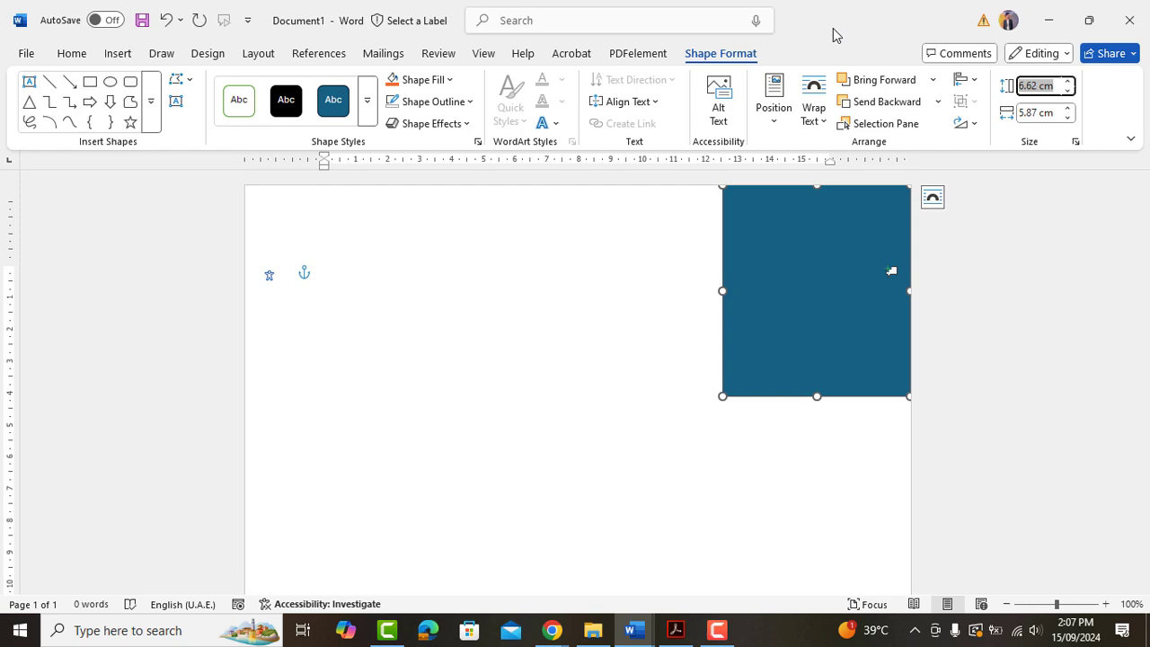
type("31")
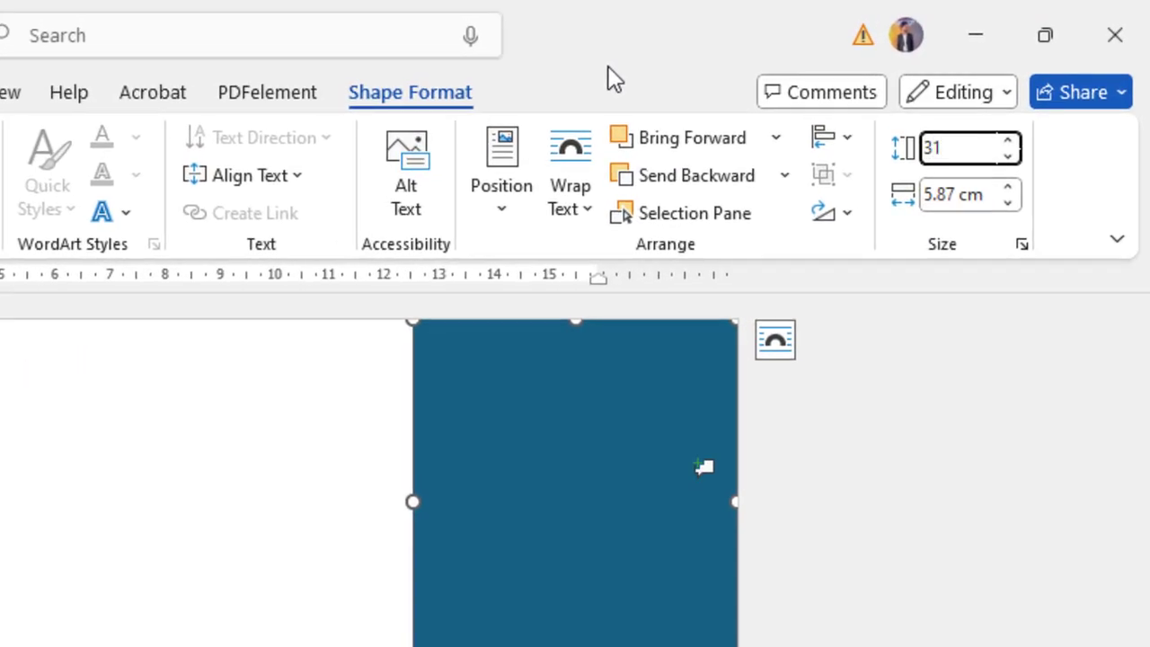
type(".16")
left_click(979, 194)
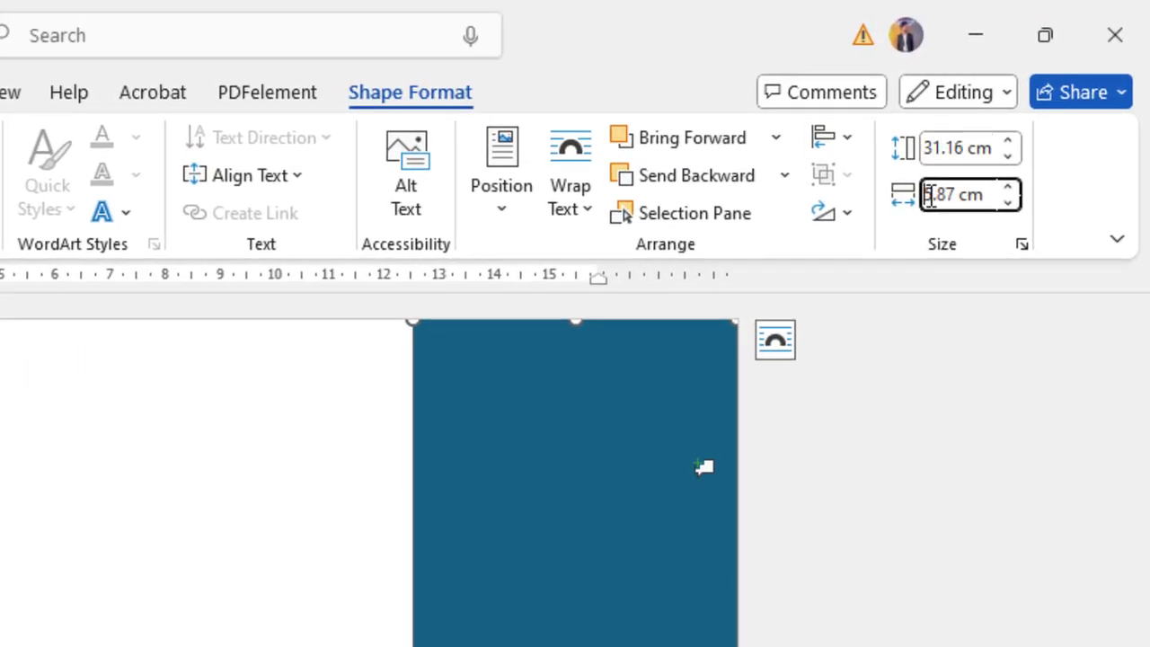
left_click_drag(931, 196, 1009, 225)
type("7.53")
key("Return")
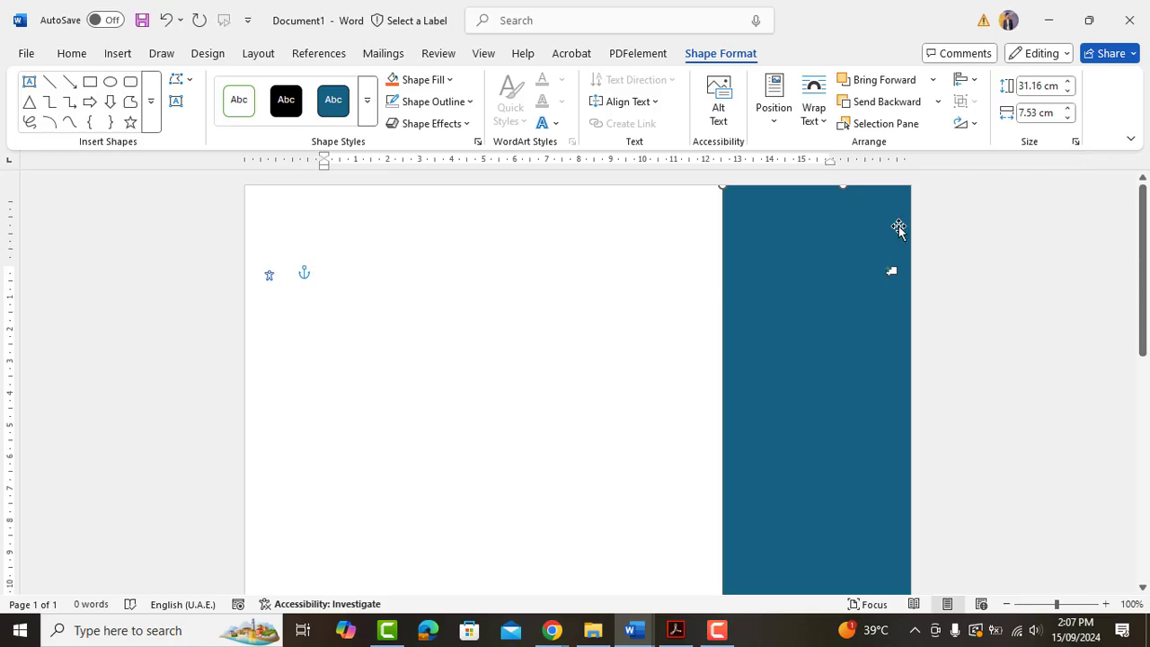
left_click_drag(631, 393, 558, 394)
left_click_drag(807, 229, 803, 226)
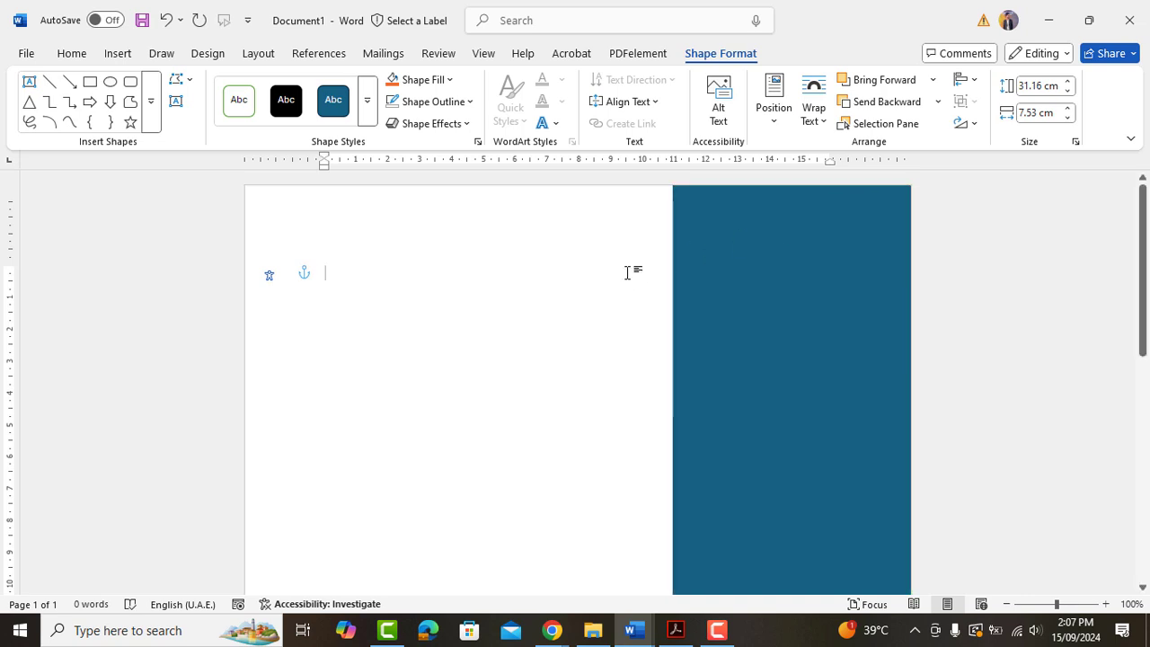
Insert the portrait photo from this computer, float it in front of text, and place it top-left.
left_click(631, 271)
left_click(122, 54)
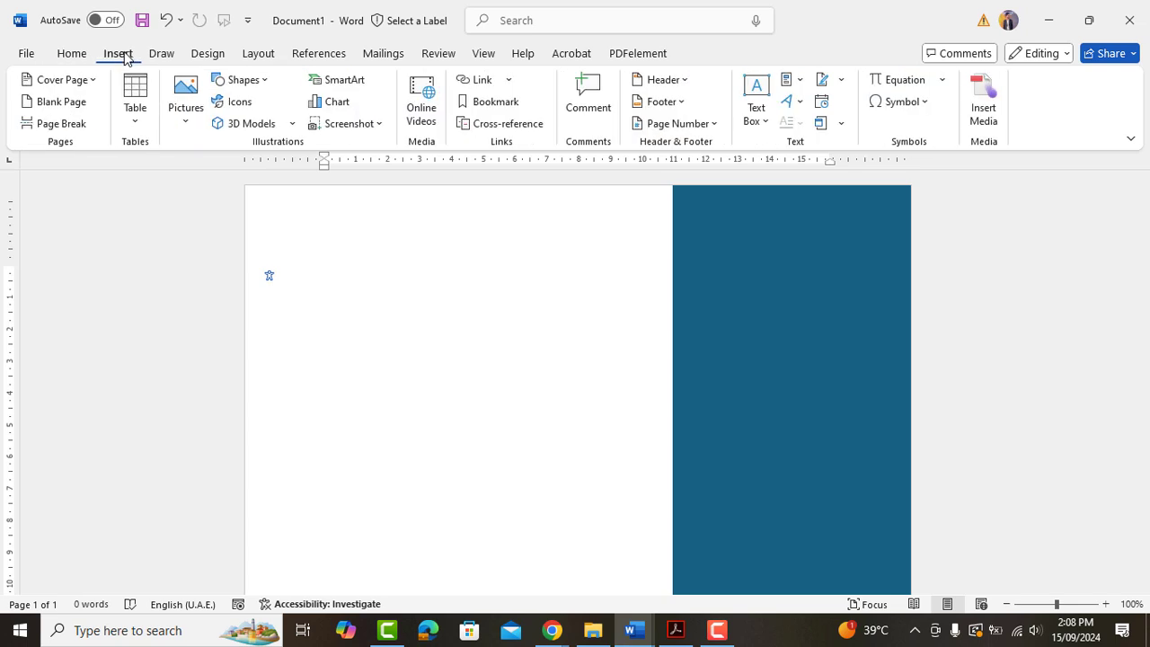
left_click(185, 114)
left_click(250, 173)
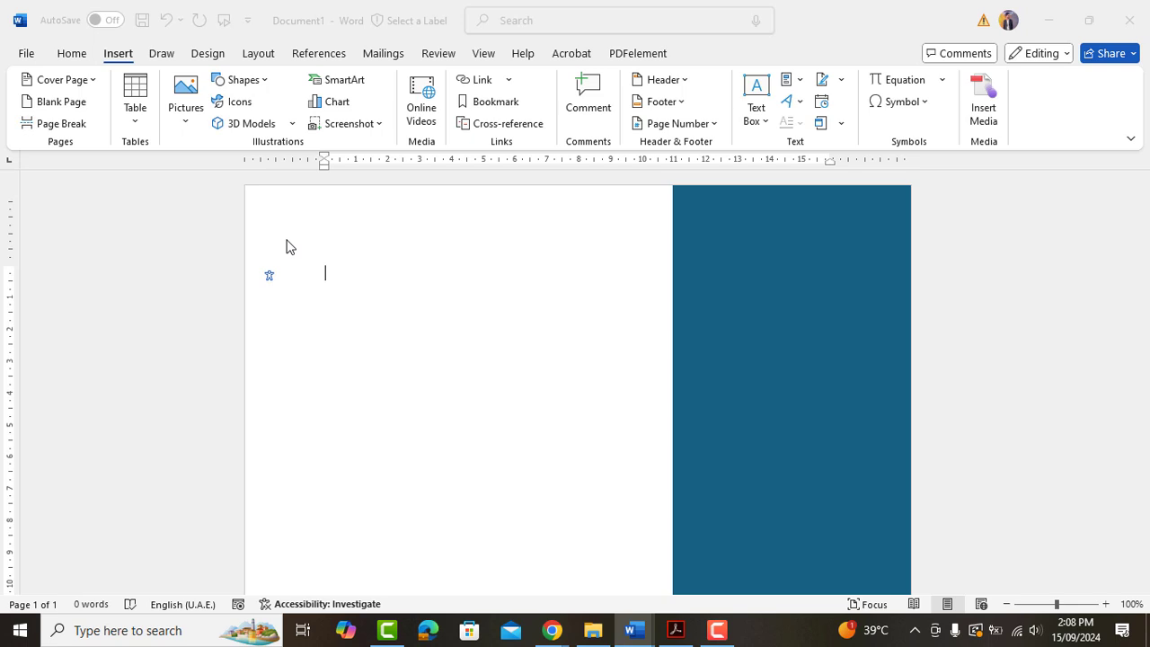
double_click(419, 384)
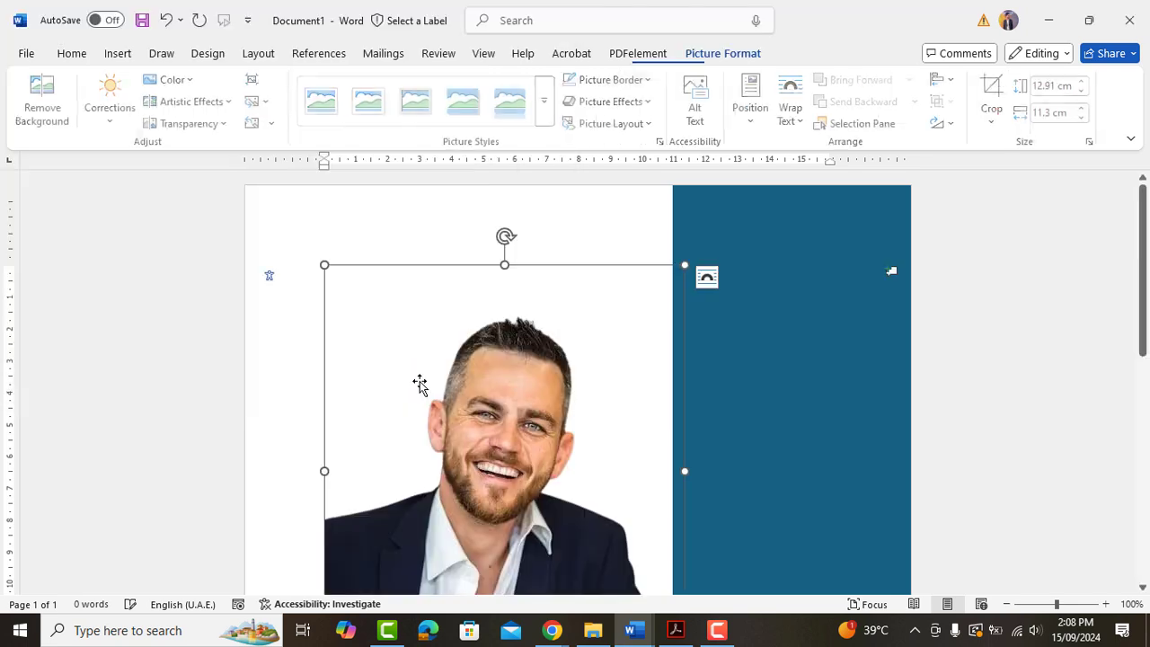
right_click(484, 389)
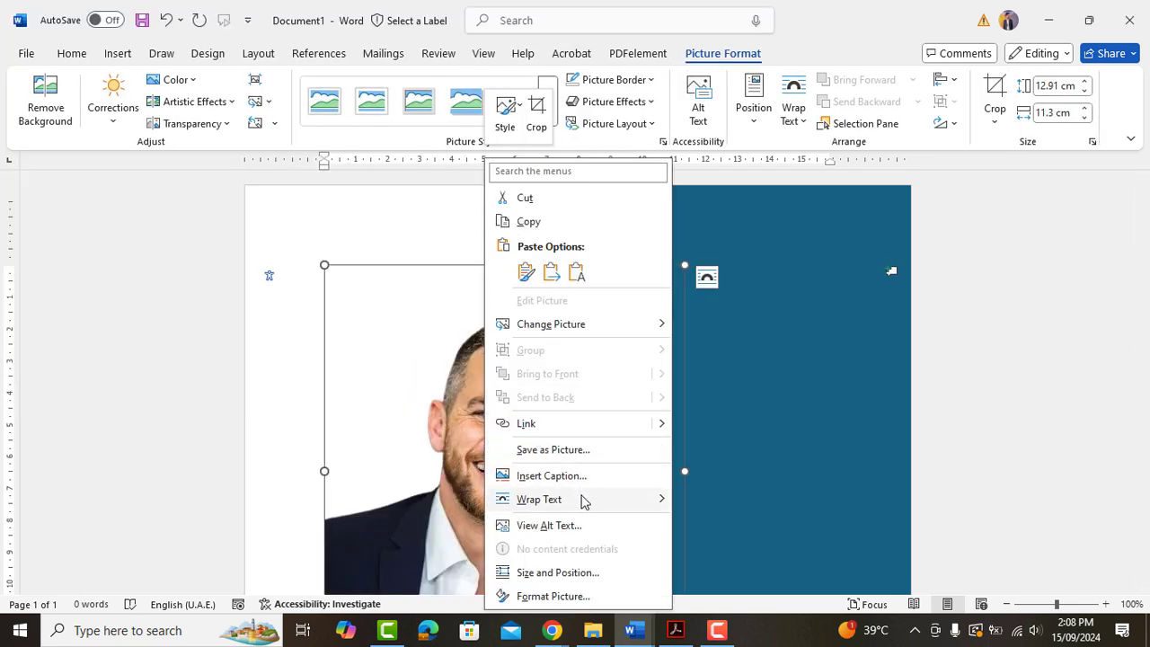
mouse_move(582, 501)
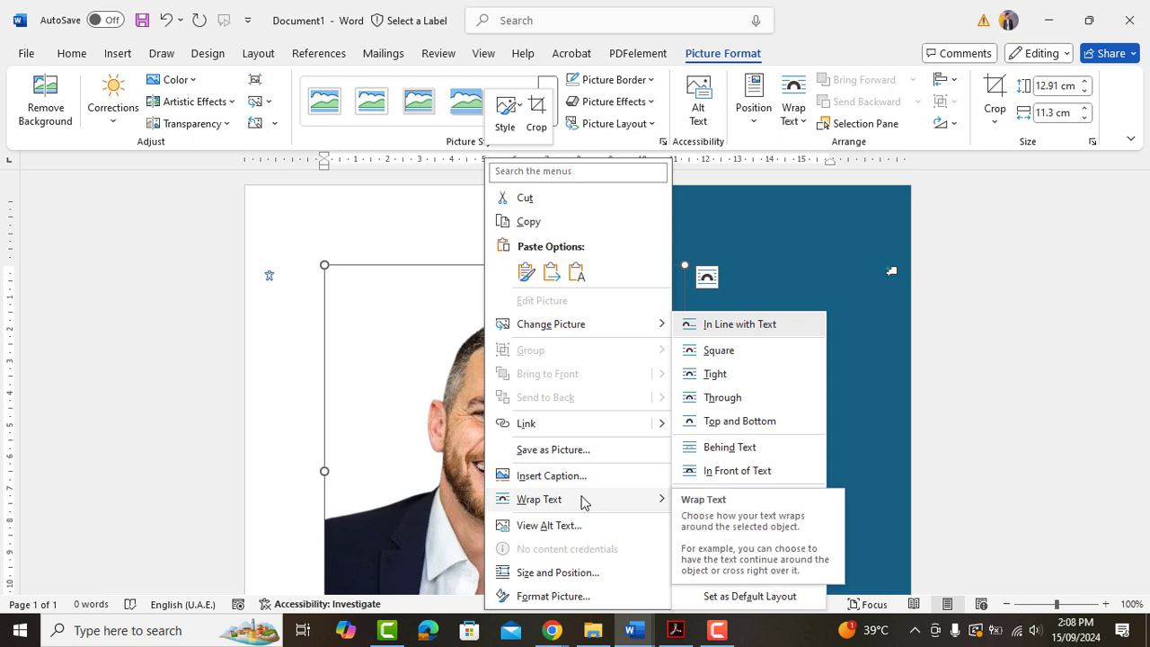
left_click(721, 468)
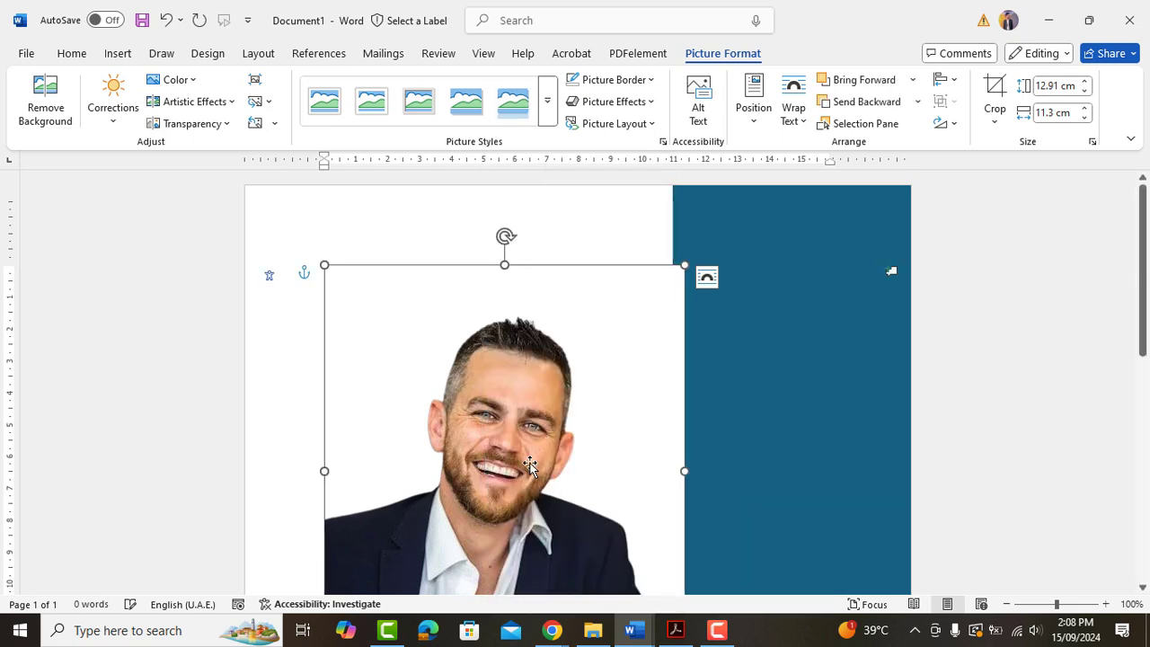
left_click_drag(324, 265, 508, 474)
scroll(557, 503, "down", 3)
left_click_drag(577, 287, 331, 204)
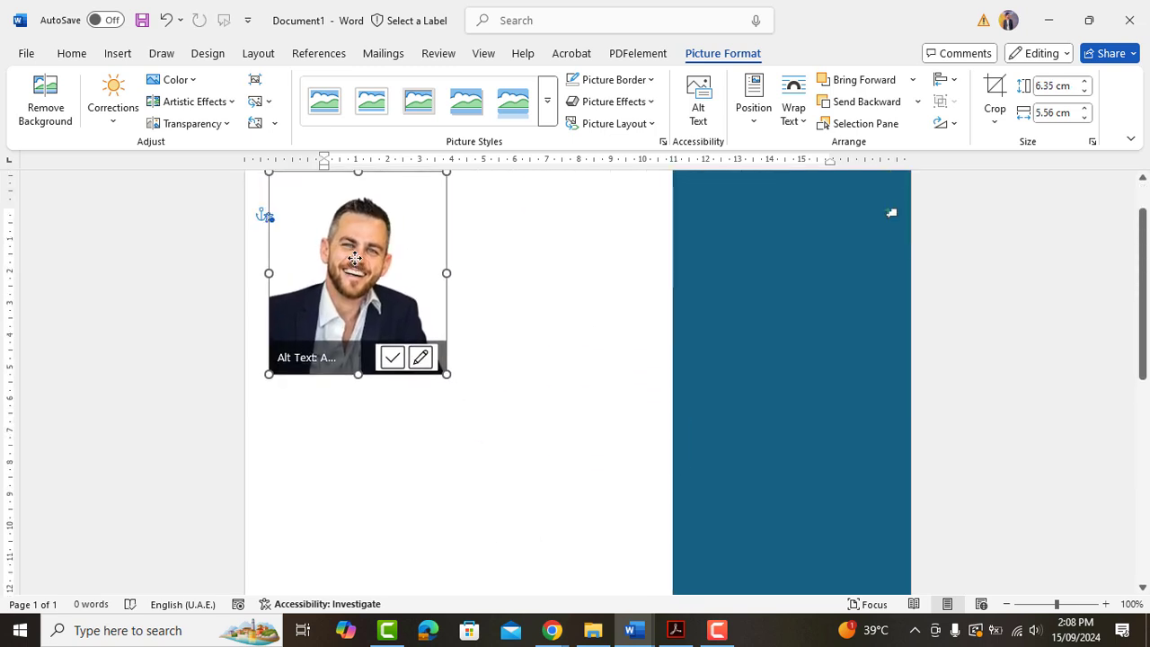
scroll(363, 287, "up", 1)
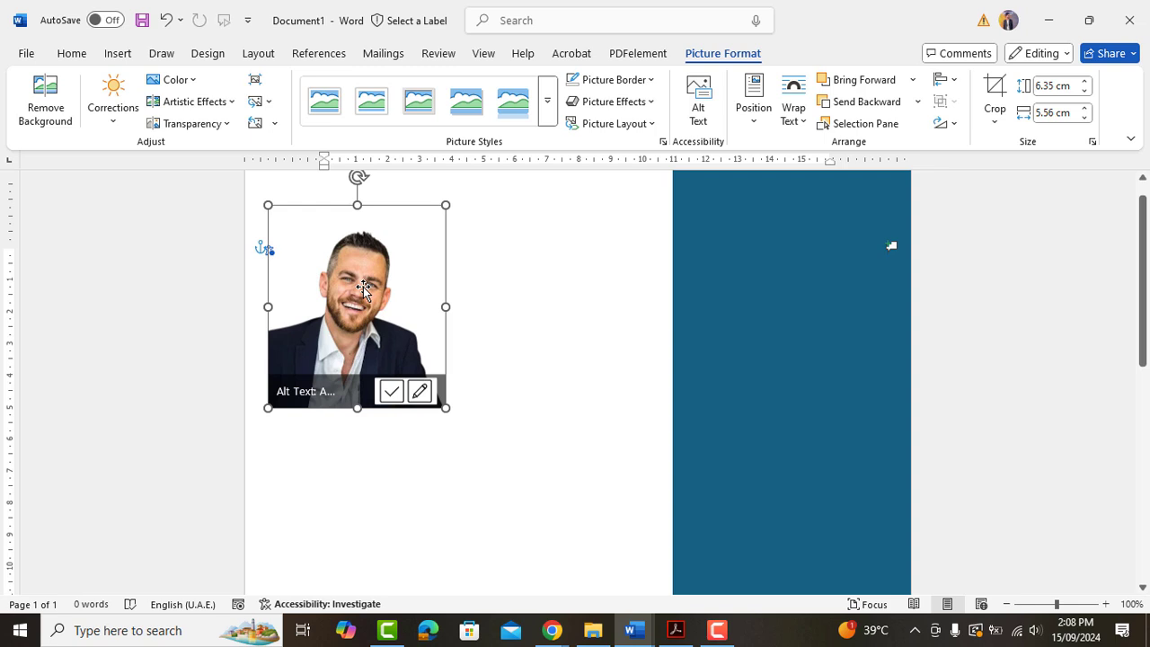
Crop the photo to an oval and nudge it slightly lower.
left_click(993, 123)
mouse_move(1037, 180)
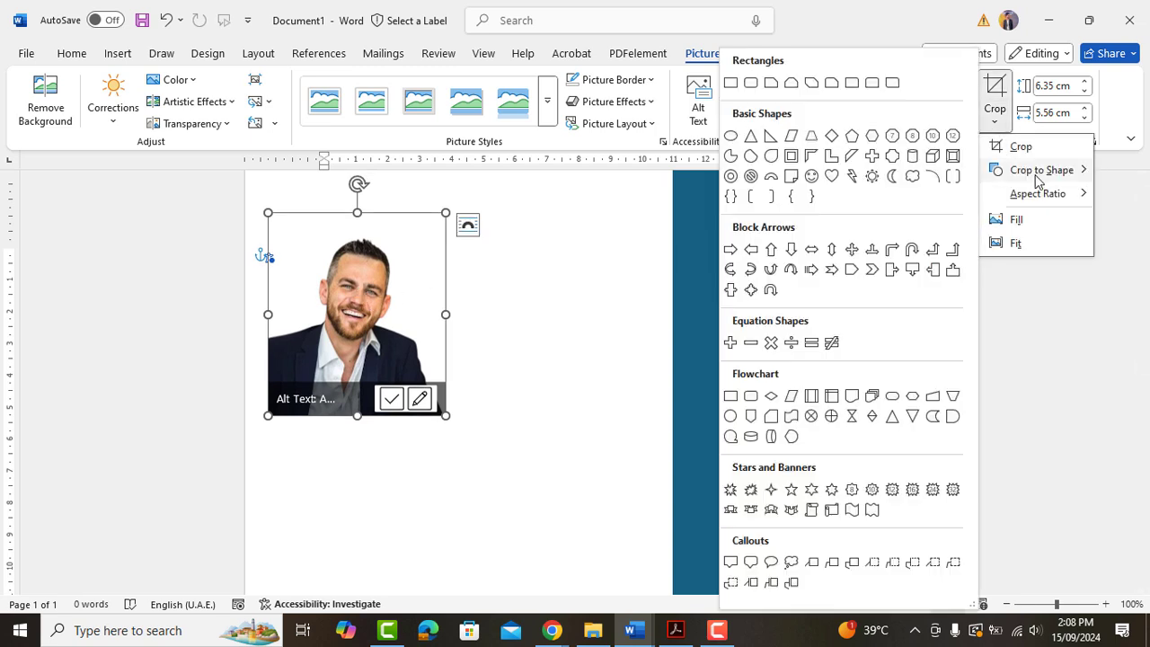
left_click(730, 136)
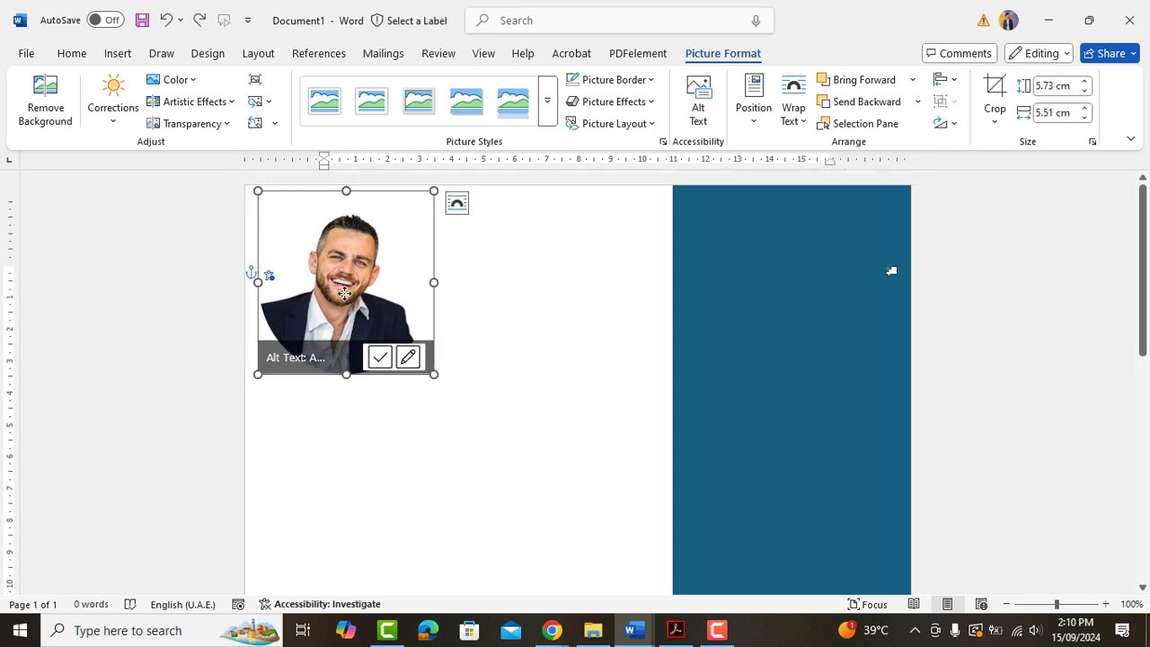
left_click_drag(344, 293, 344, 297)
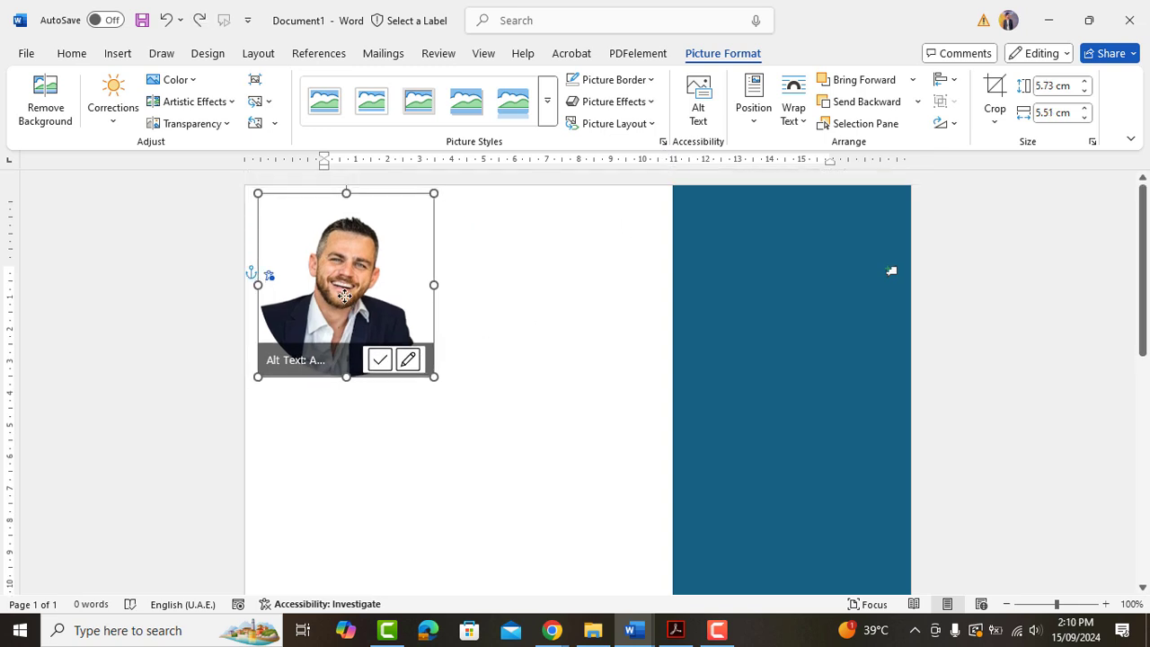
left_click(419, 458)
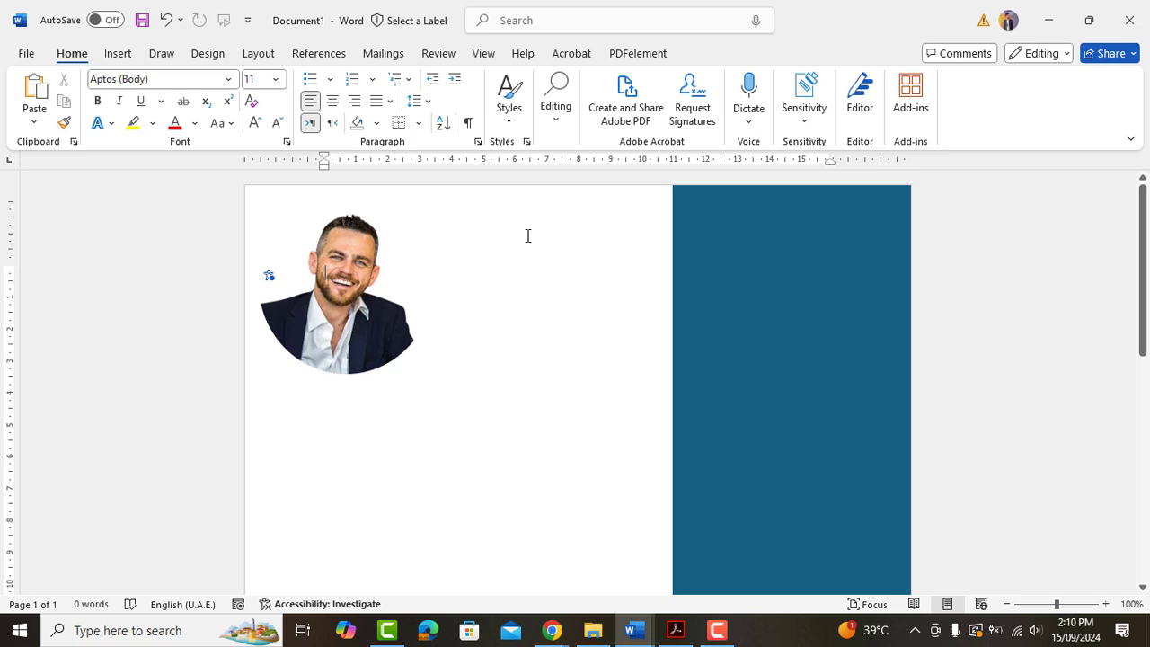
Draw a text box right of the photo with no fill and no outline.
left_click(118, 54)
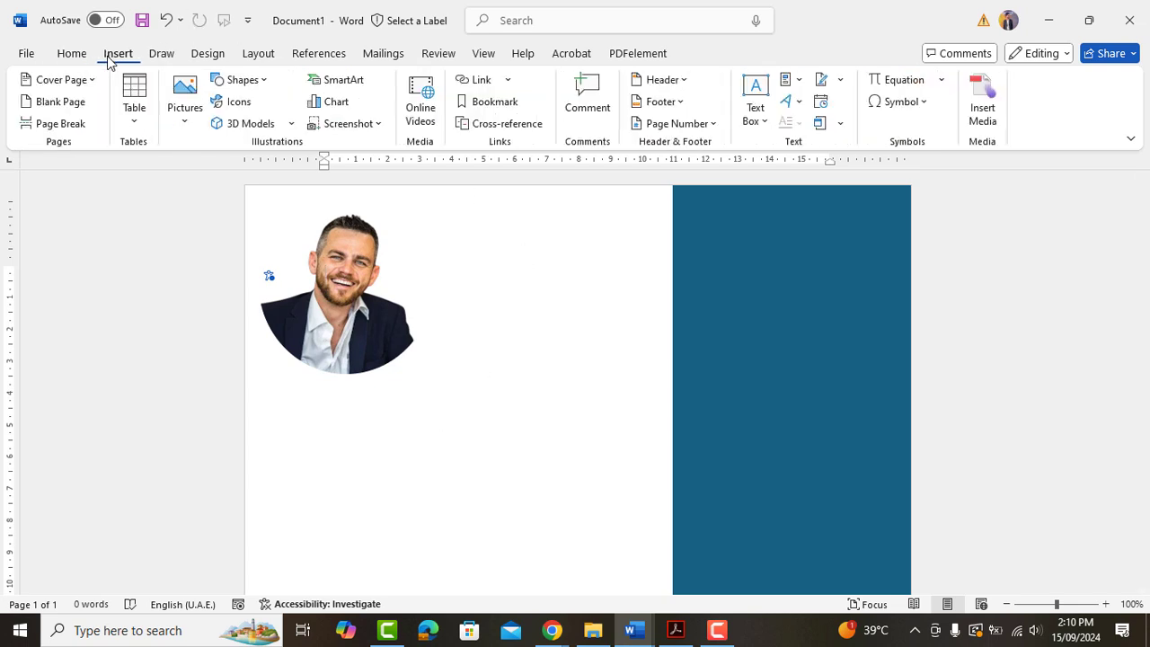
left_click(240, 81)
left_click(221, 125)
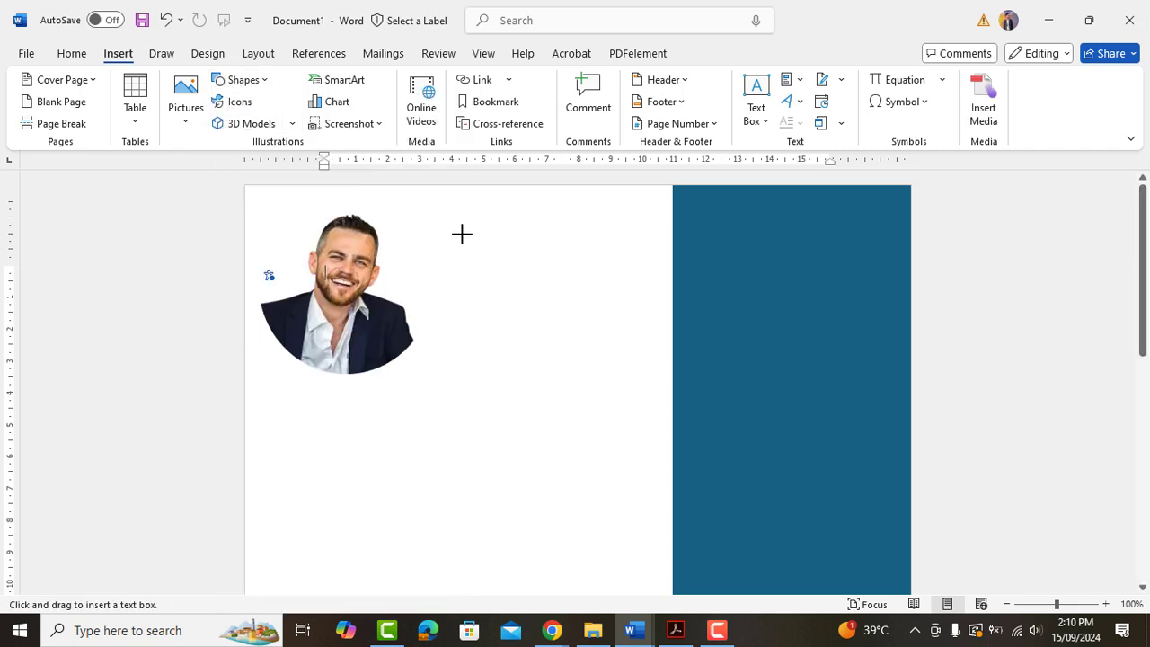
left_click_drag(440, 196, 626, 244)
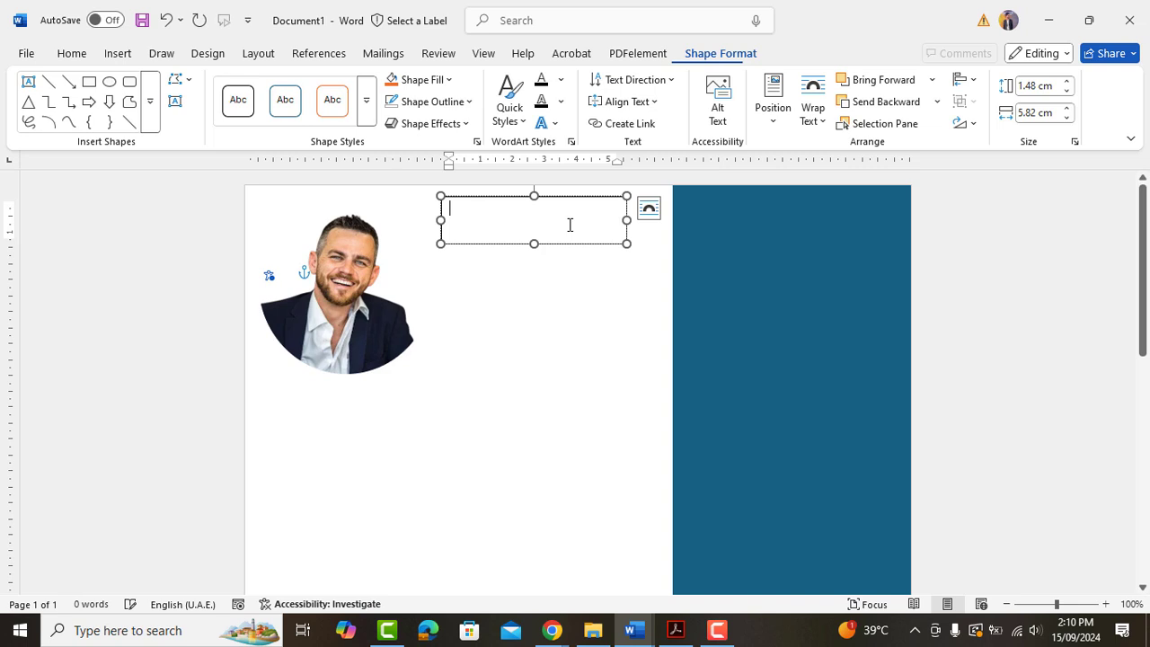
left_click(420, 79)
left_click(428, 368)
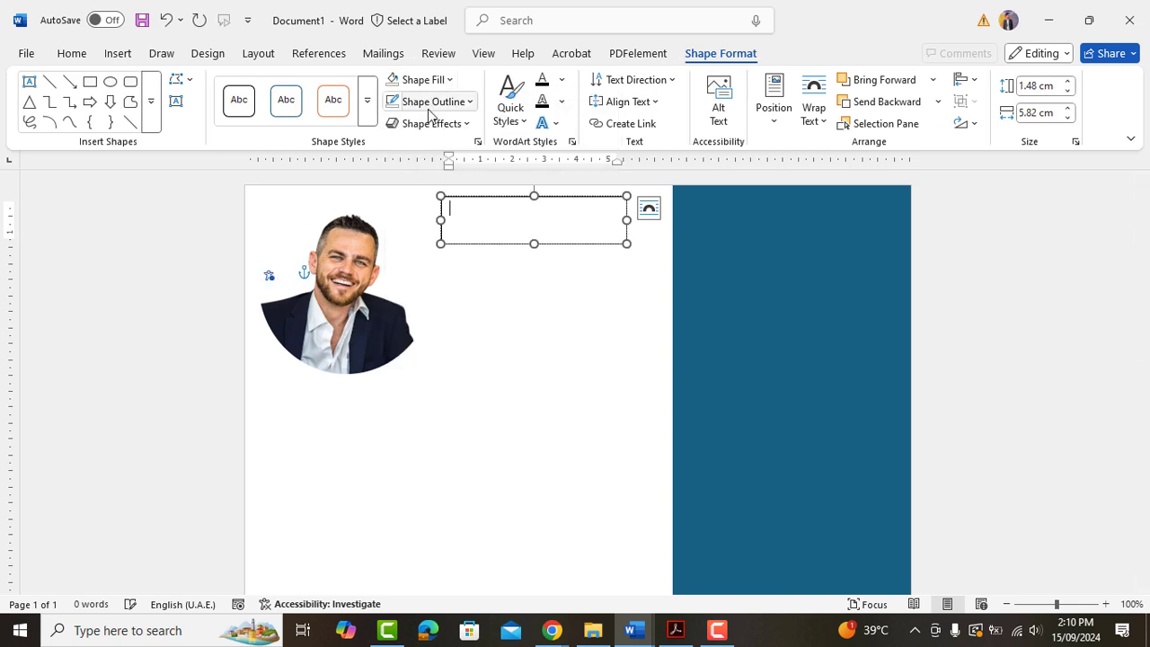
left_click(431, 101)
left_click(436, 384)
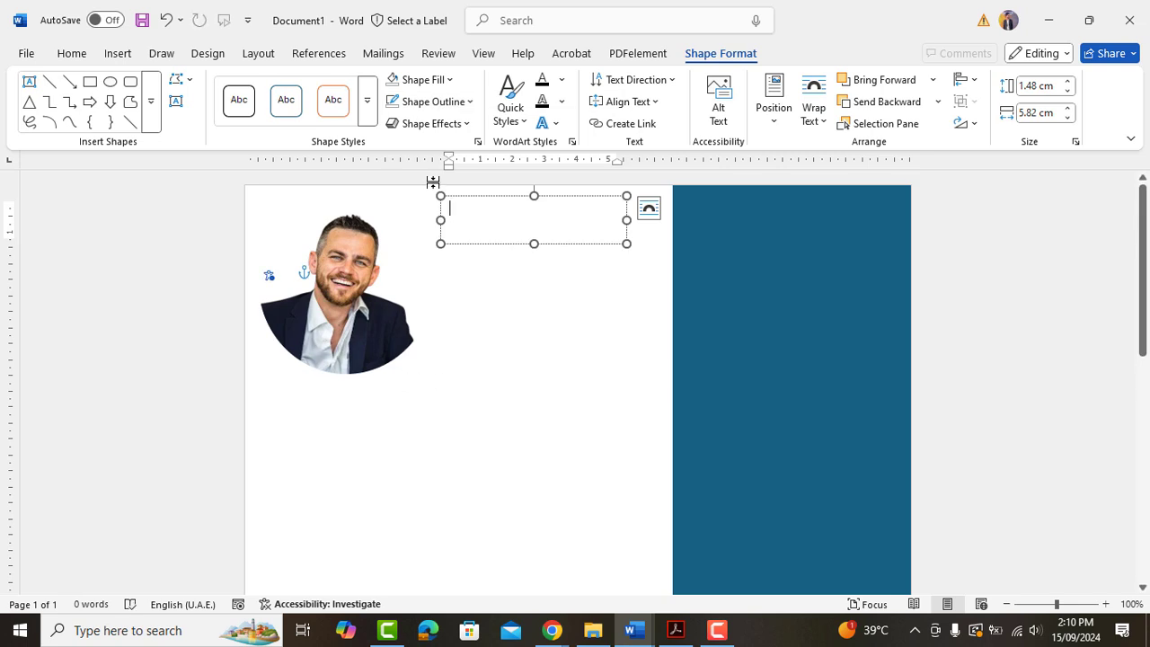
Type the candidate's name, enlarged to 22 pt and coloured dark teal blue.
key("ctrl+a")
left_click(71, 53)
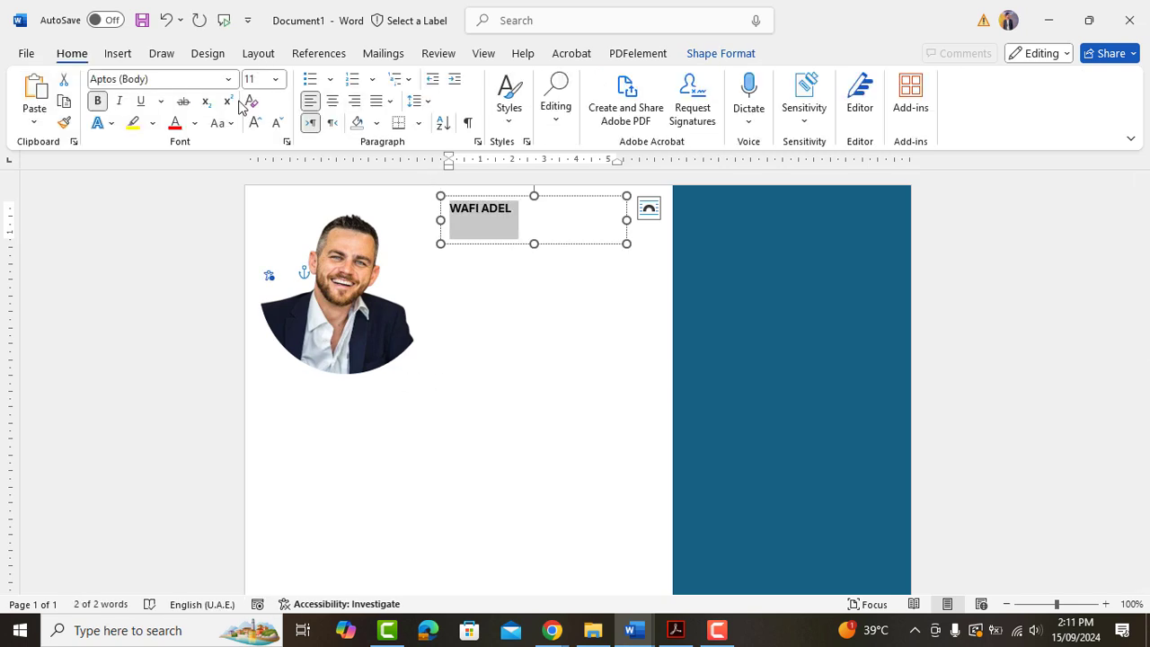
left_click(255, 126)
left_click(255, 126)
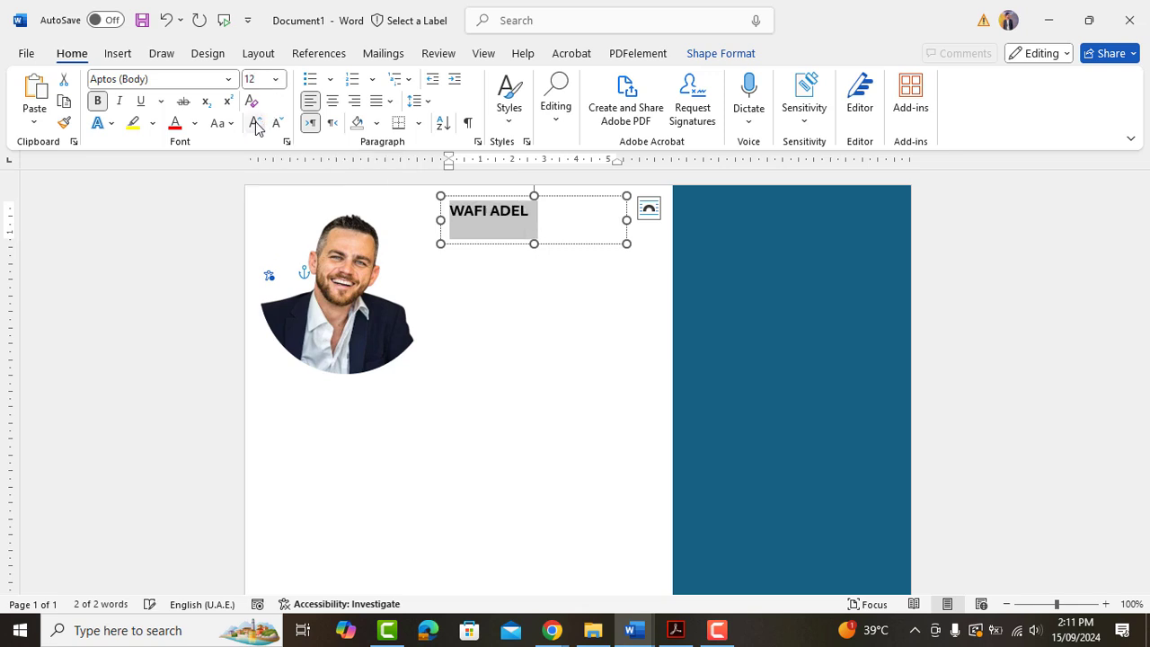
left_click(255, 126)
left_click(256, 126)
left_click(256, 126)
left_click(255, 126)
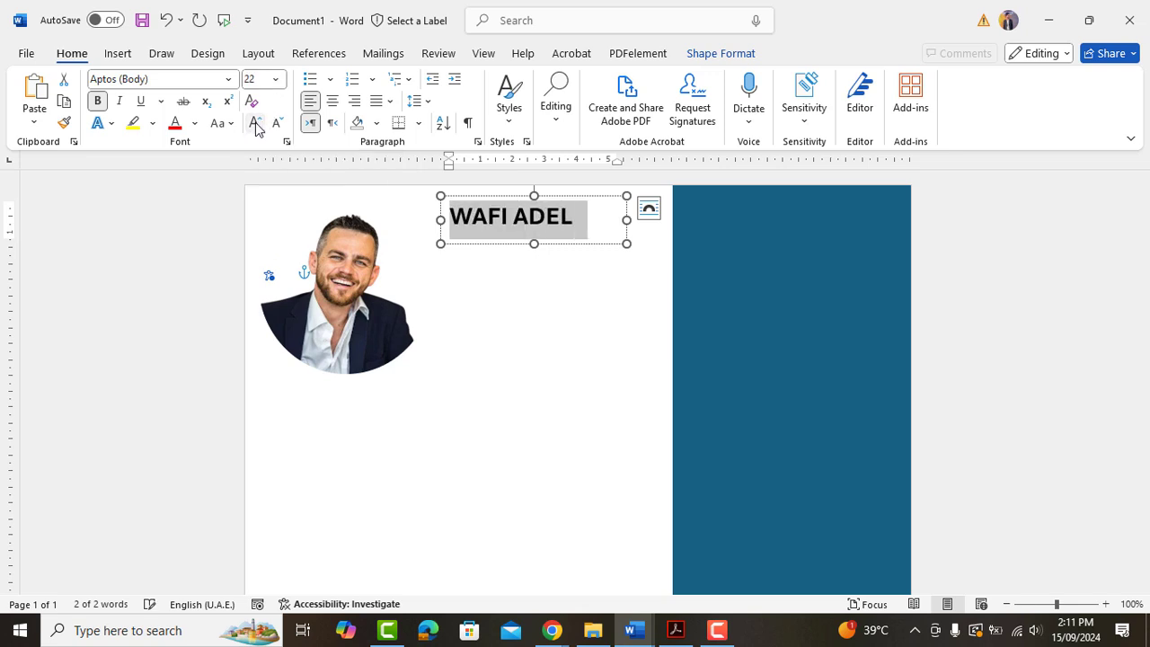
left_click(196, 124)
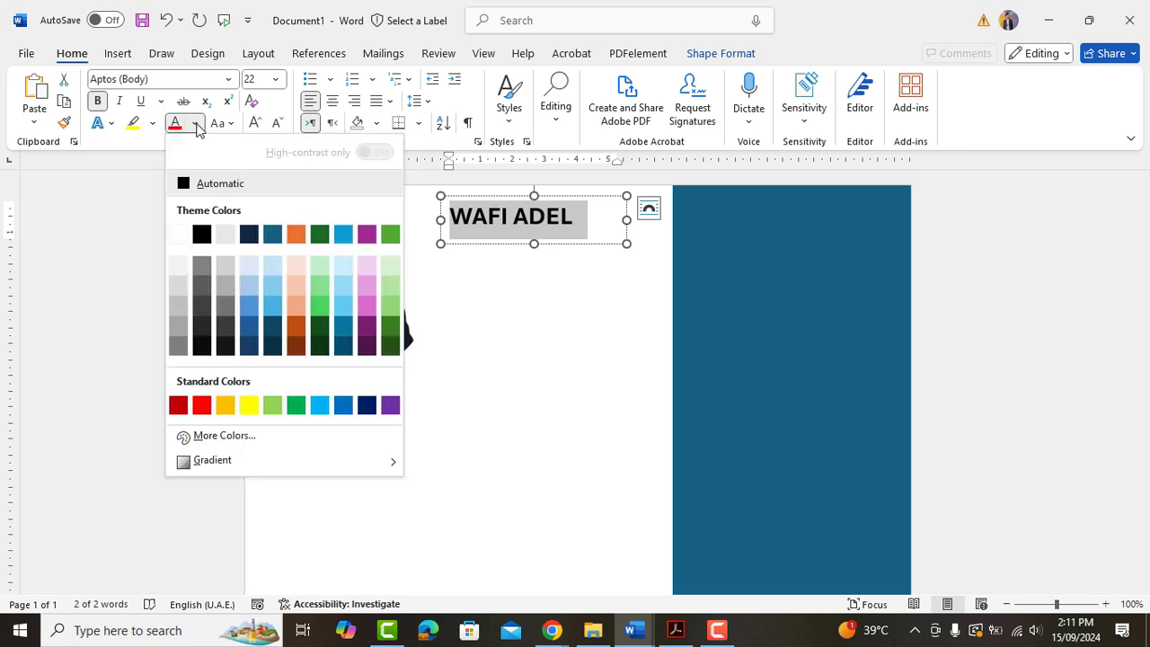
left_click(274, 236)
left_click(535, 244)
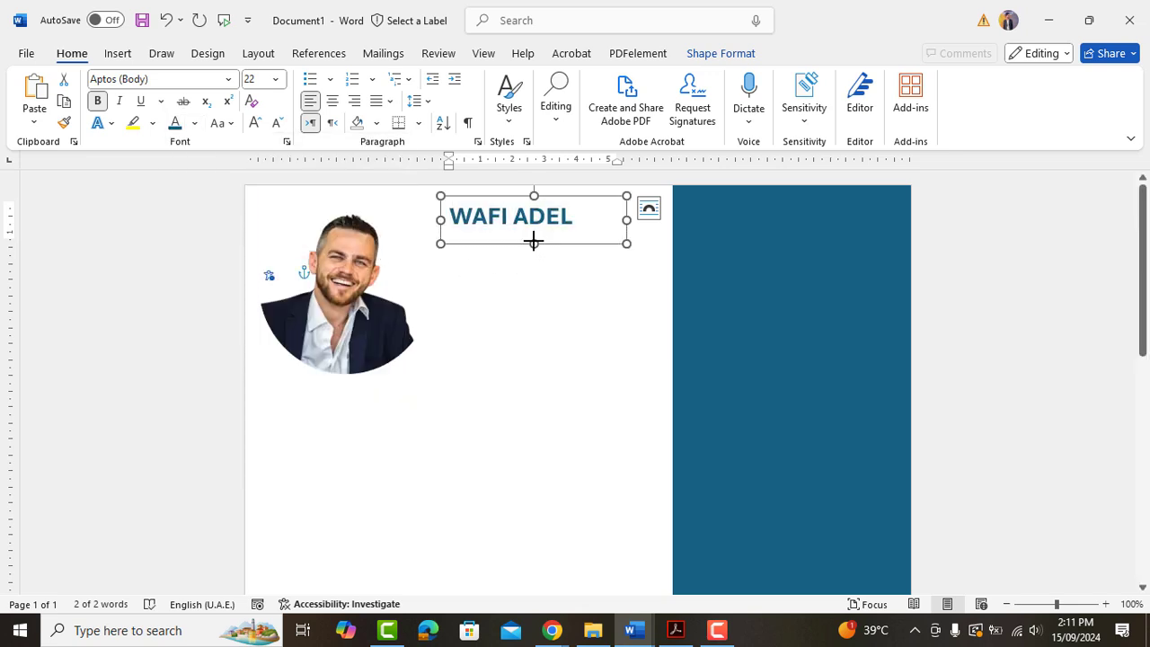
left_click(479, 259)
Copy the name box to just below the original and clear its text.
left_click(478, 223)
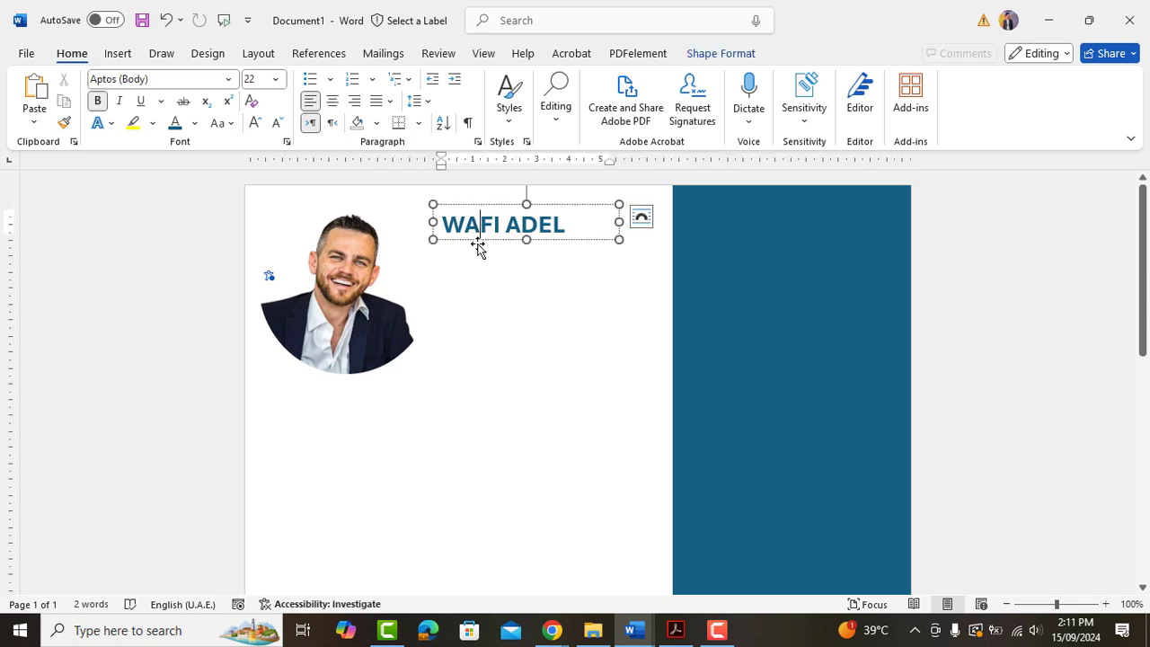
left_click_drag(478, 244, 475, 265)
triple_click(458, 262)
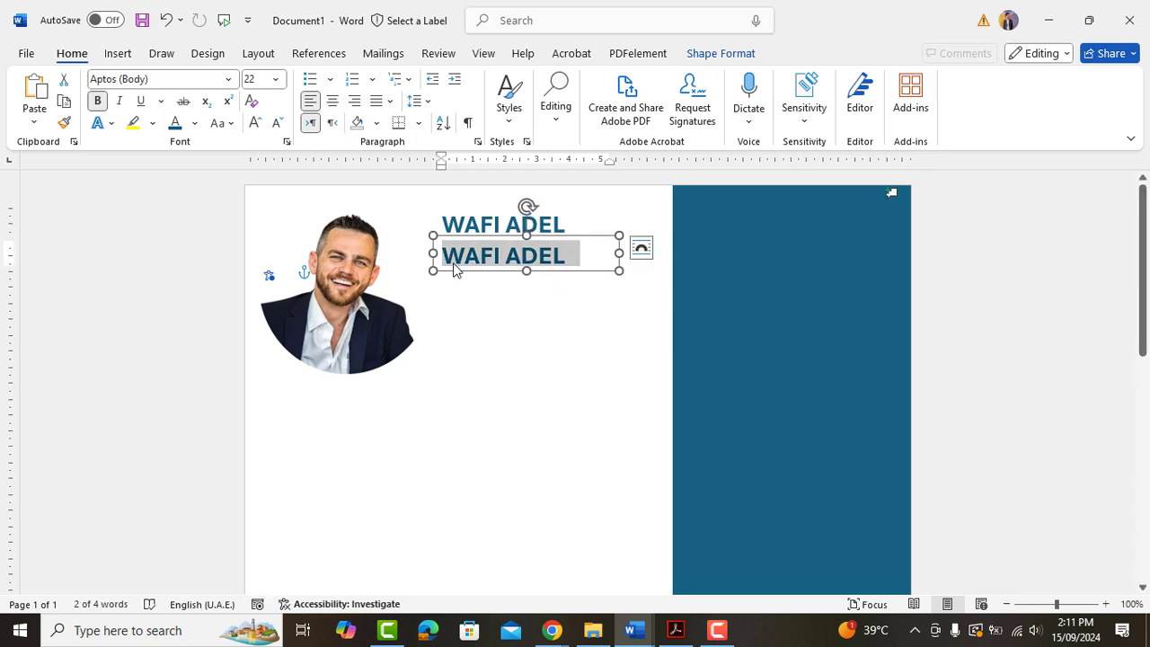
left_click(277, 122)
left_click(276, 123)
left_click(276, 122)
left_click(276, 122)
left_click(276, 122)
key("BackSpace")
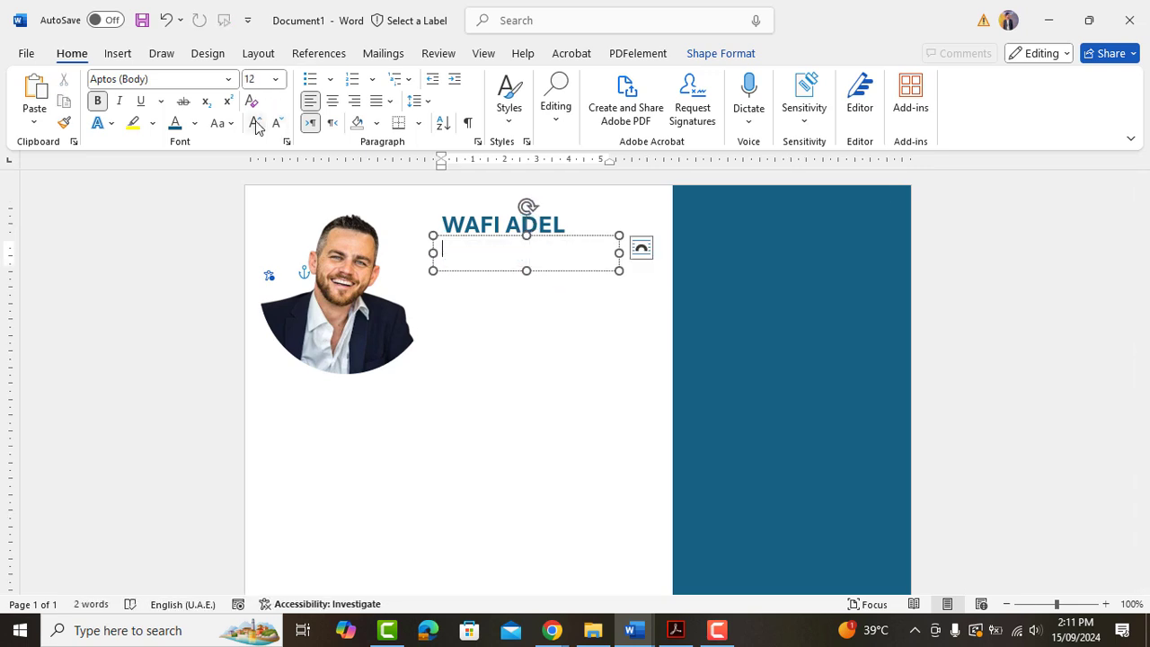
Enter 'Senior Marketing Manager' in 14 pt regular black and nudge the box into place.
left_click(255, 122)
type("Senior Marketing")
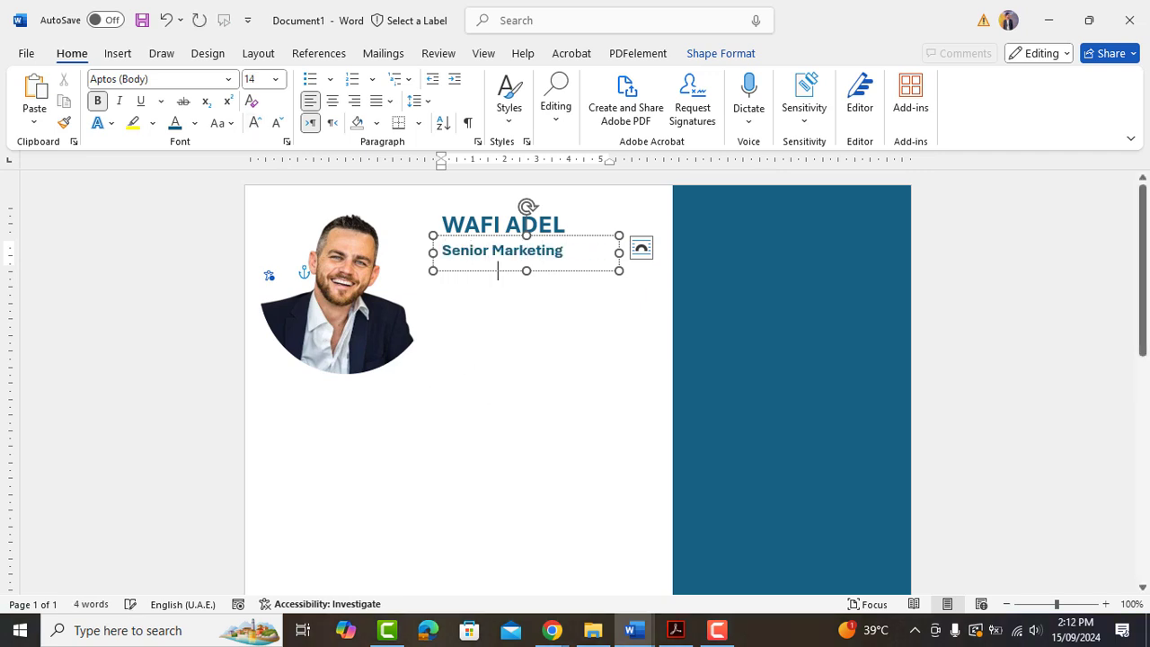
key("ctrl+a")
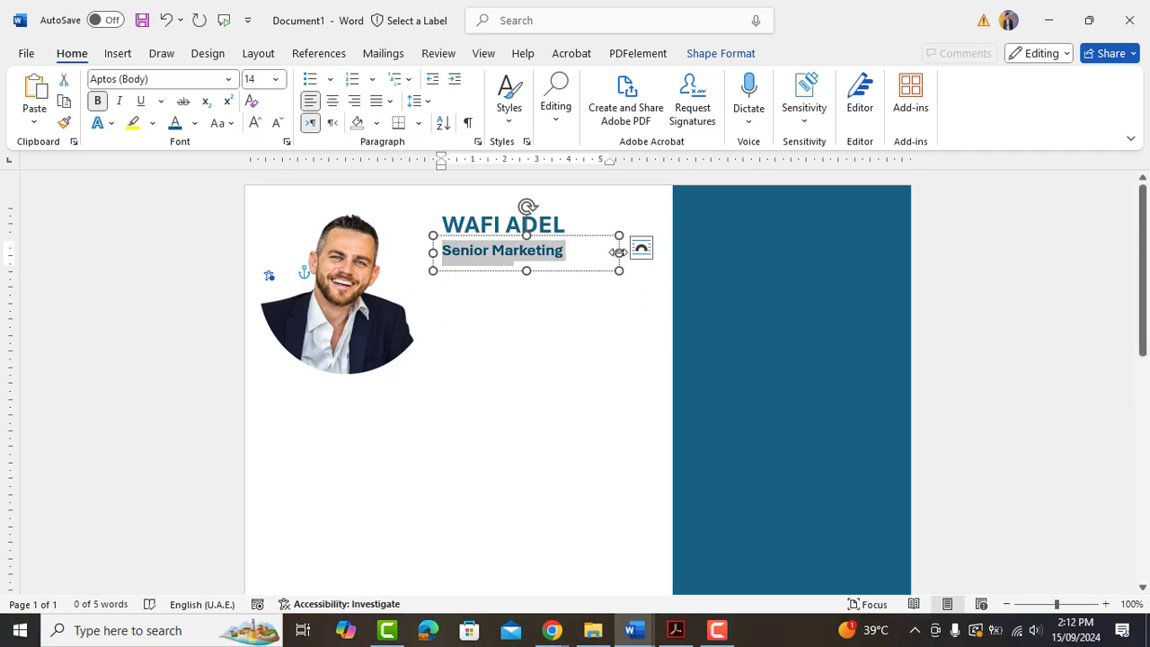
type("Manager")
key("ctrl+a")
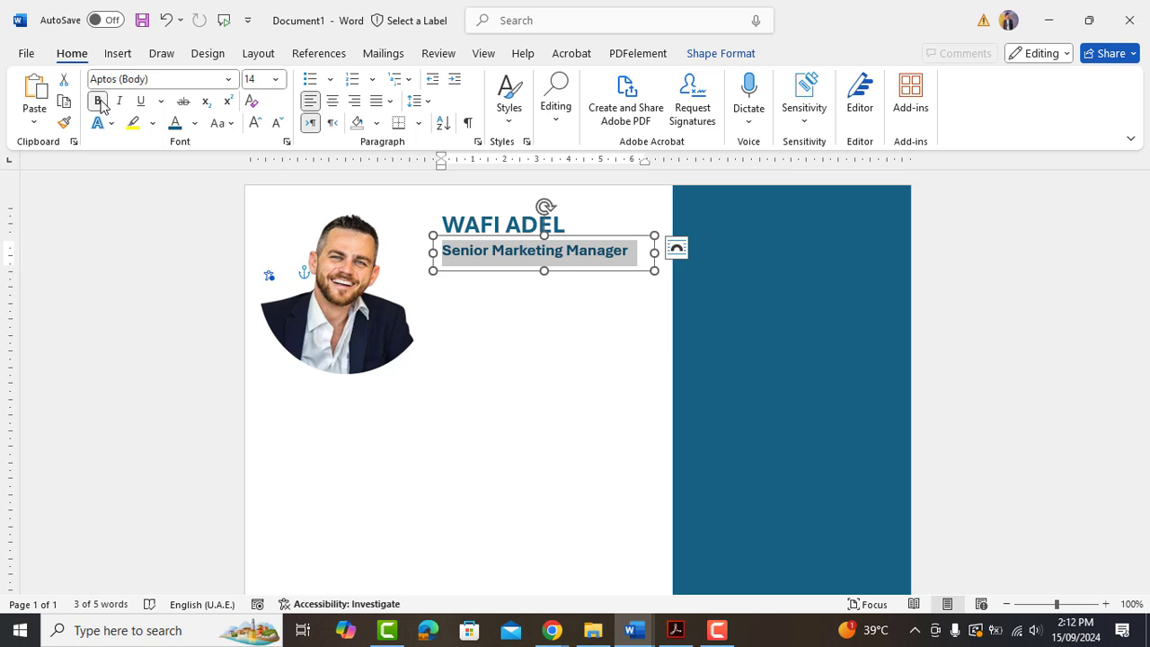
left_click(99, 101)
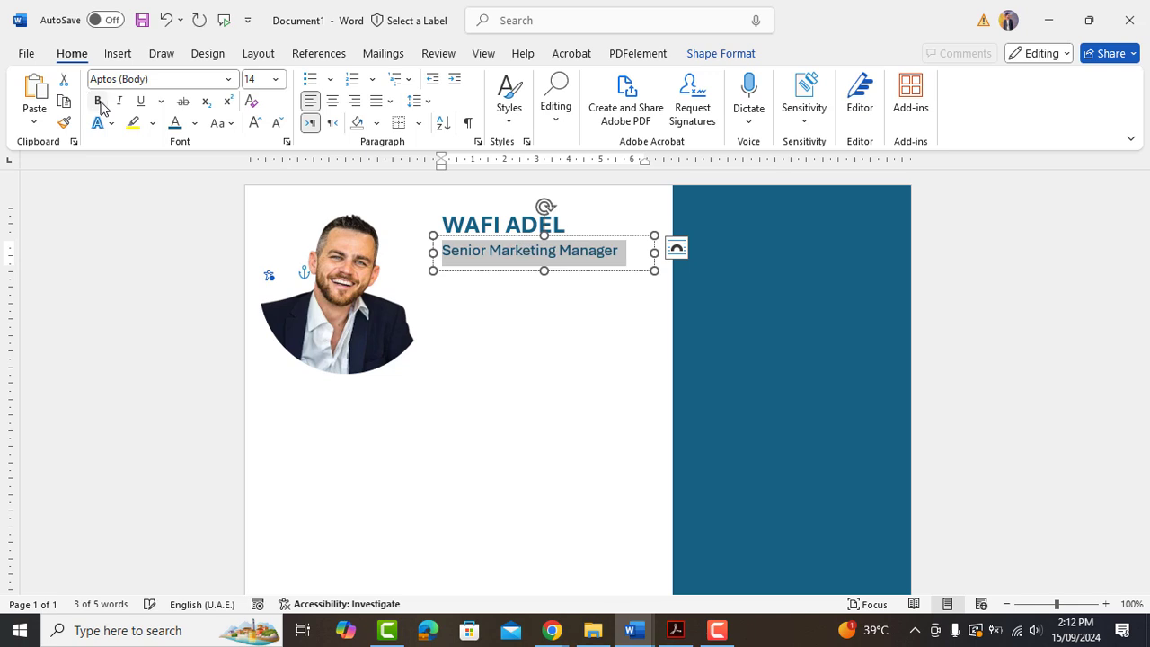
left_click(195, 123)
left_click(190, 185)
left_click(513, 268)
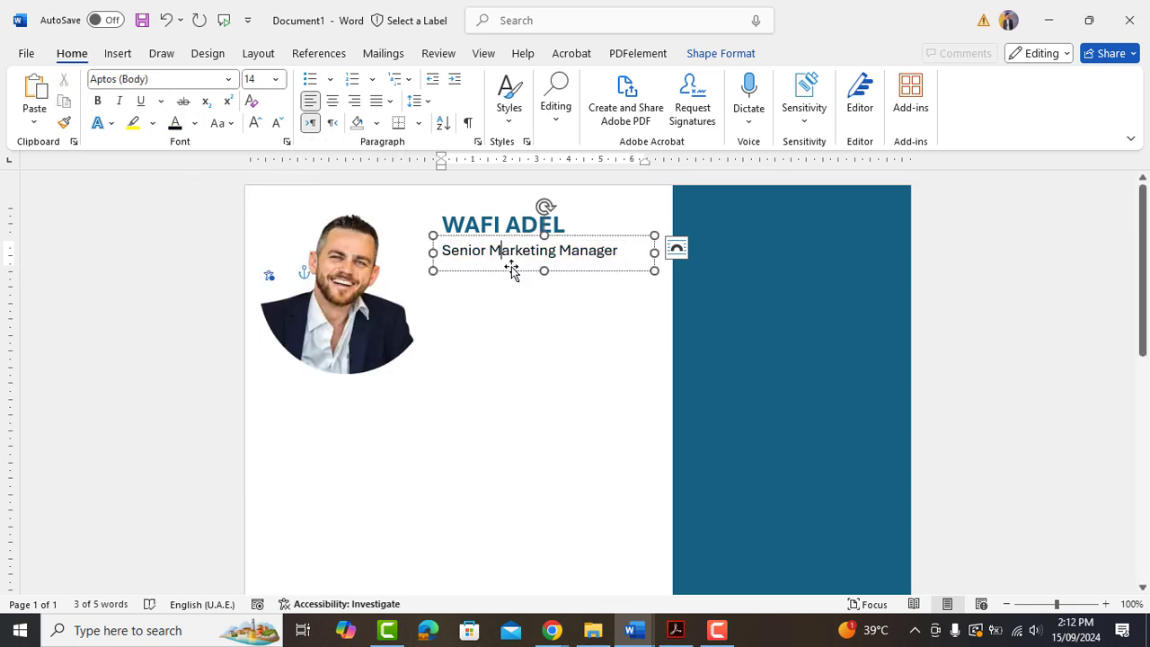
left_click(506, 238)
left_click_drag(506, 238, 509, 242)
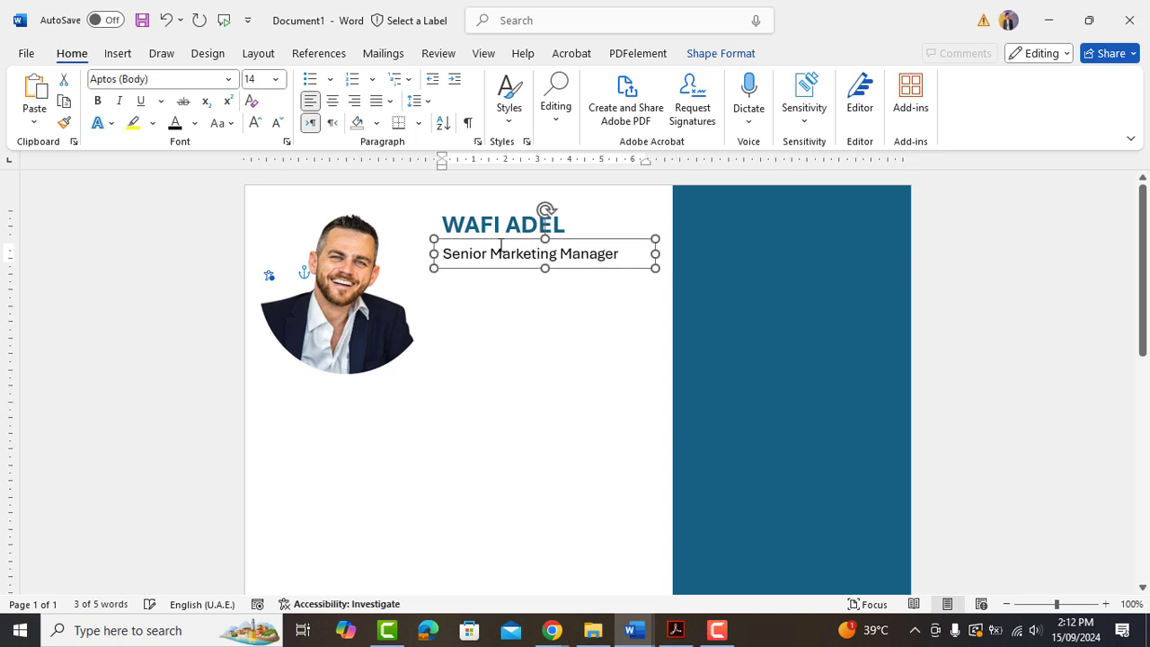
left_click(523, 357)
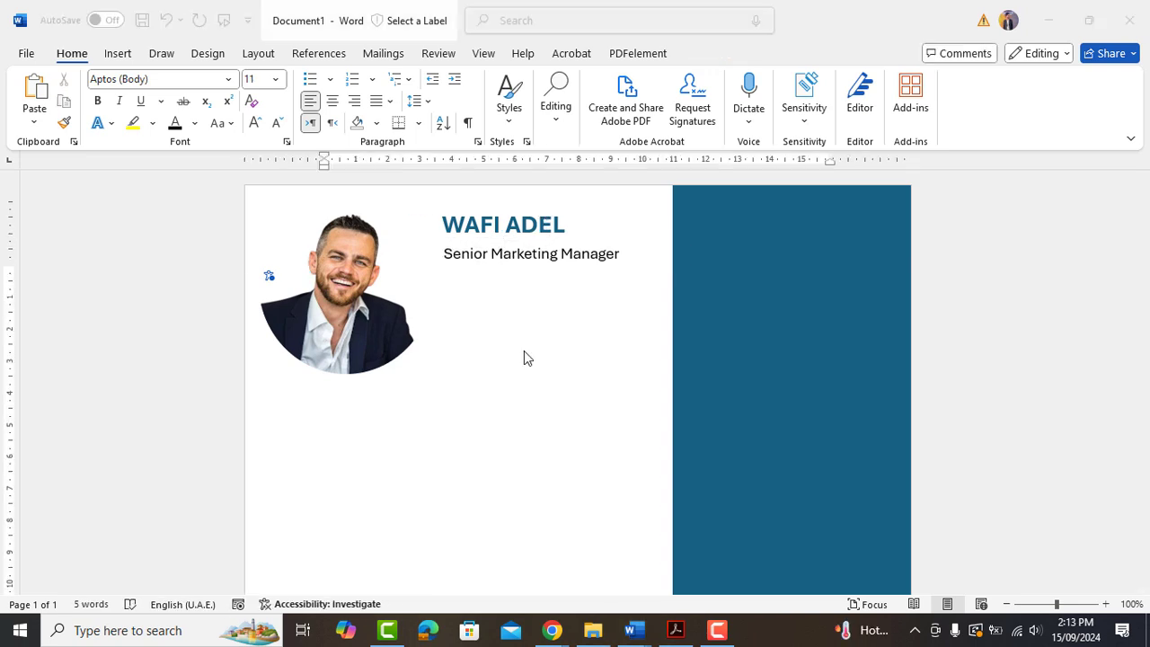
Insert a phone icon from the icon library using the search 'pho'.
left_click(119, 56)
left_click(232, 106)
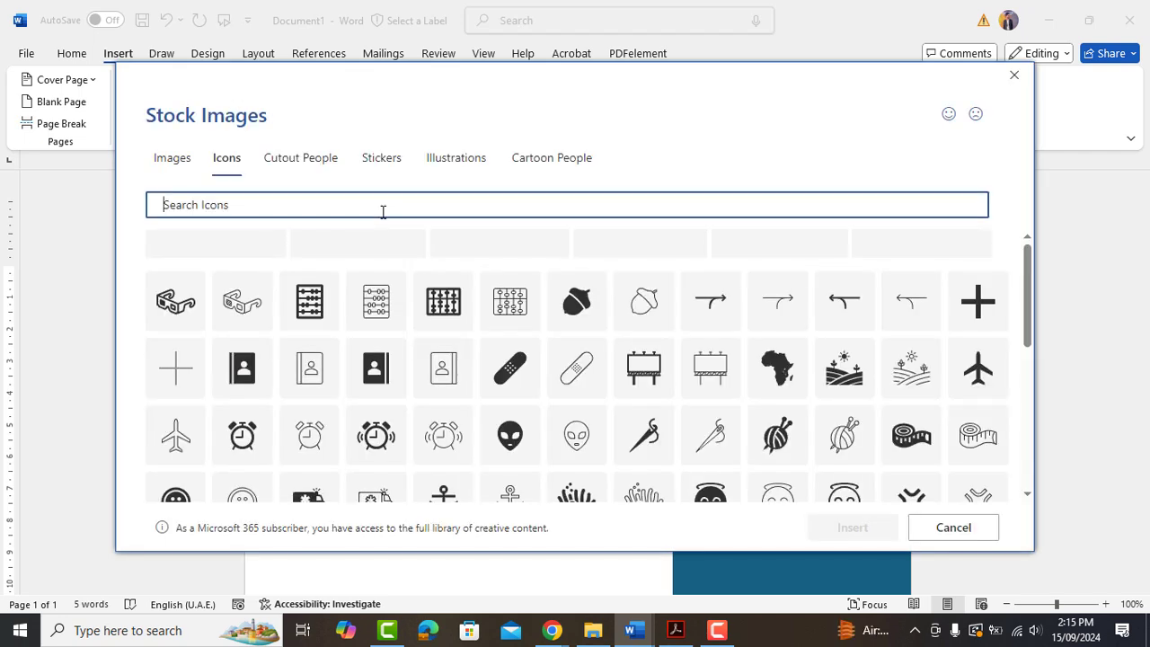
type("phone")
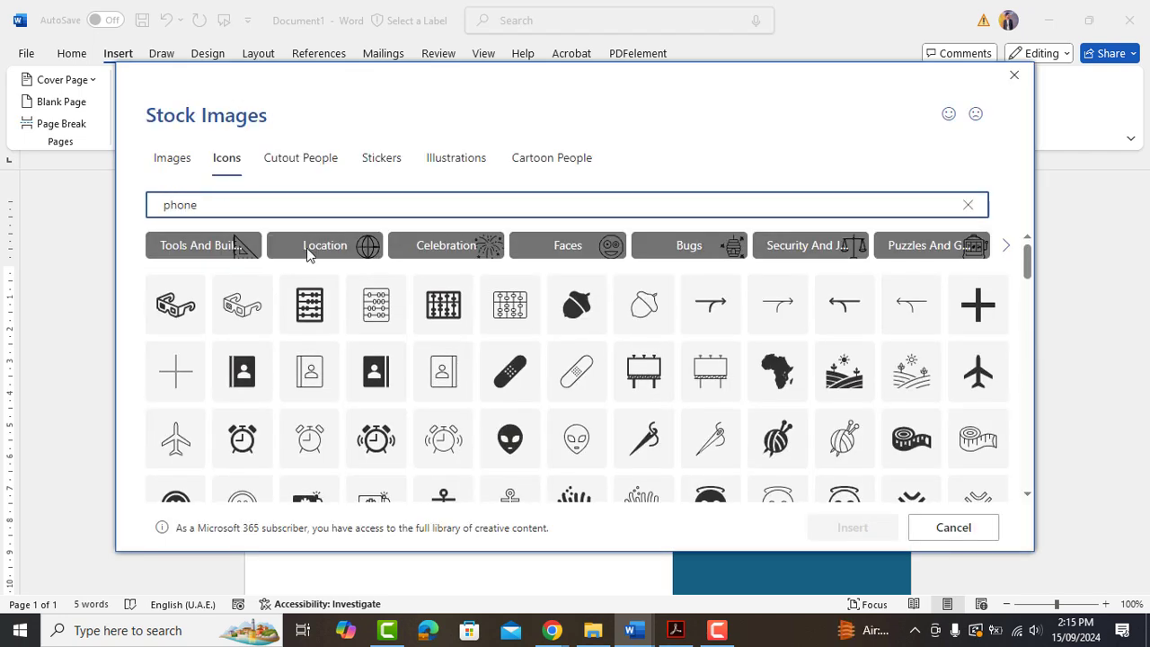
left_click(244, 286)
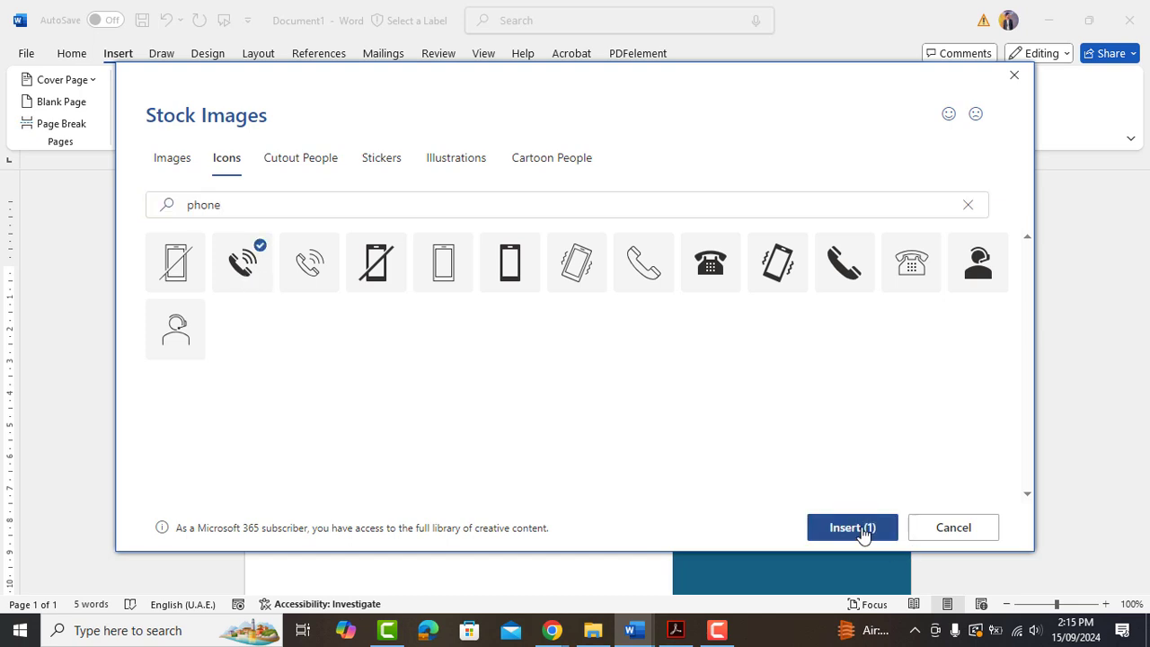
left_click(851, 527)
Float the phone icon in front of text, move it below the title and shrink it.
right_click(388, 274)
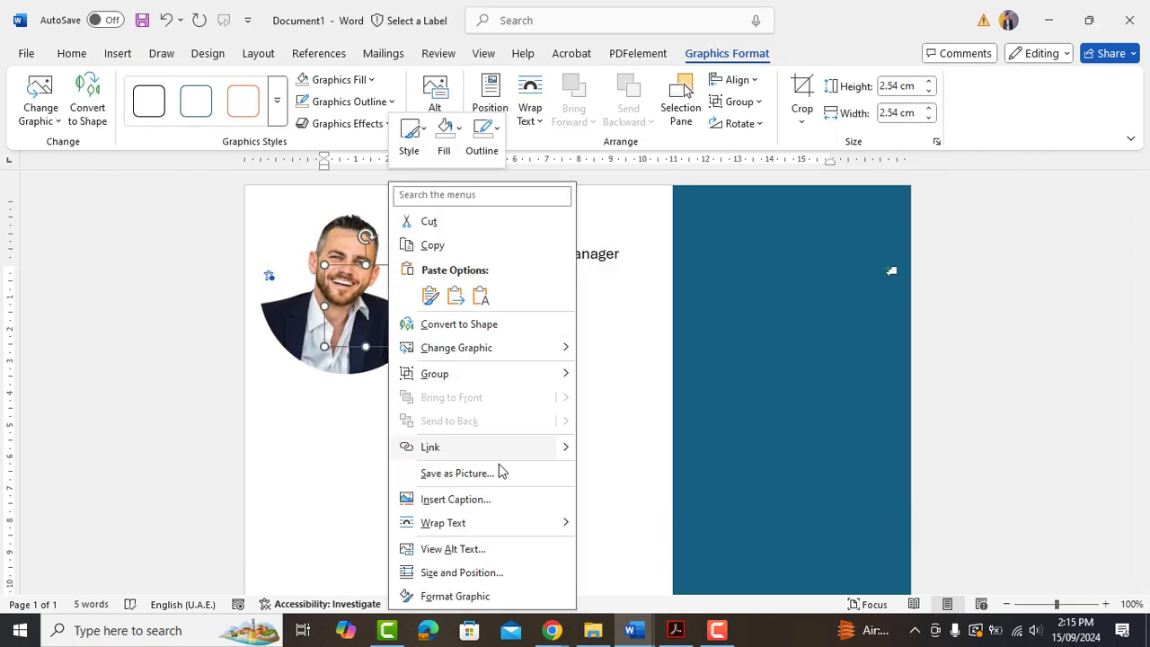
mouse_move(516, 521)
left_click(617, 469)
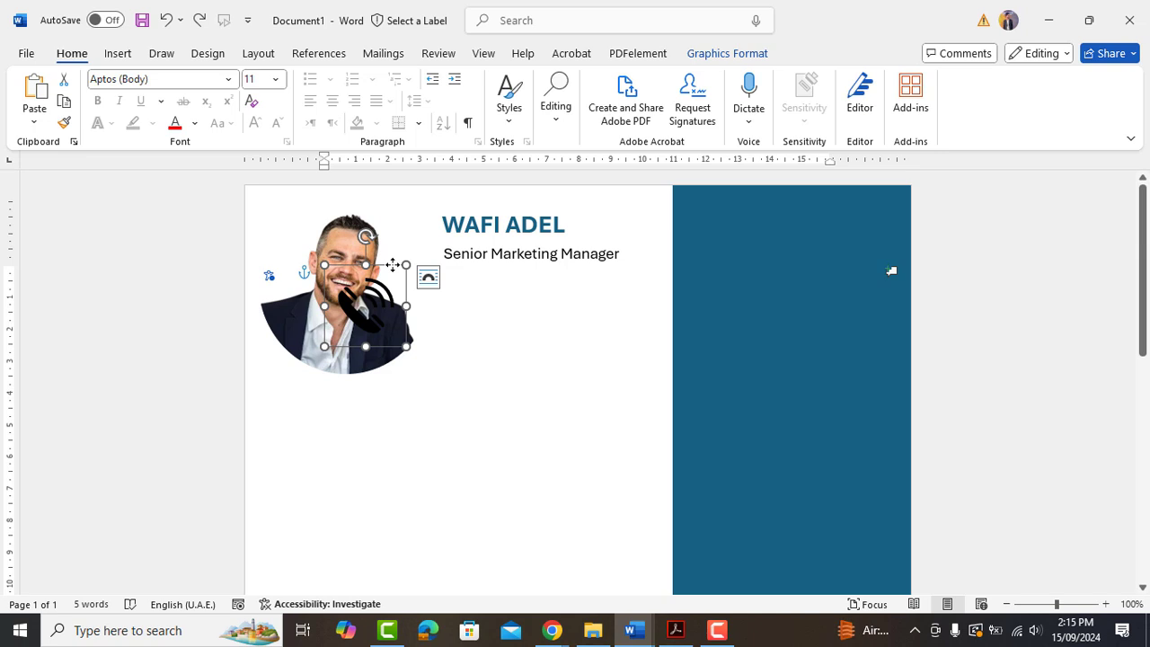
left_click_drag(393, 265, 495, 271)
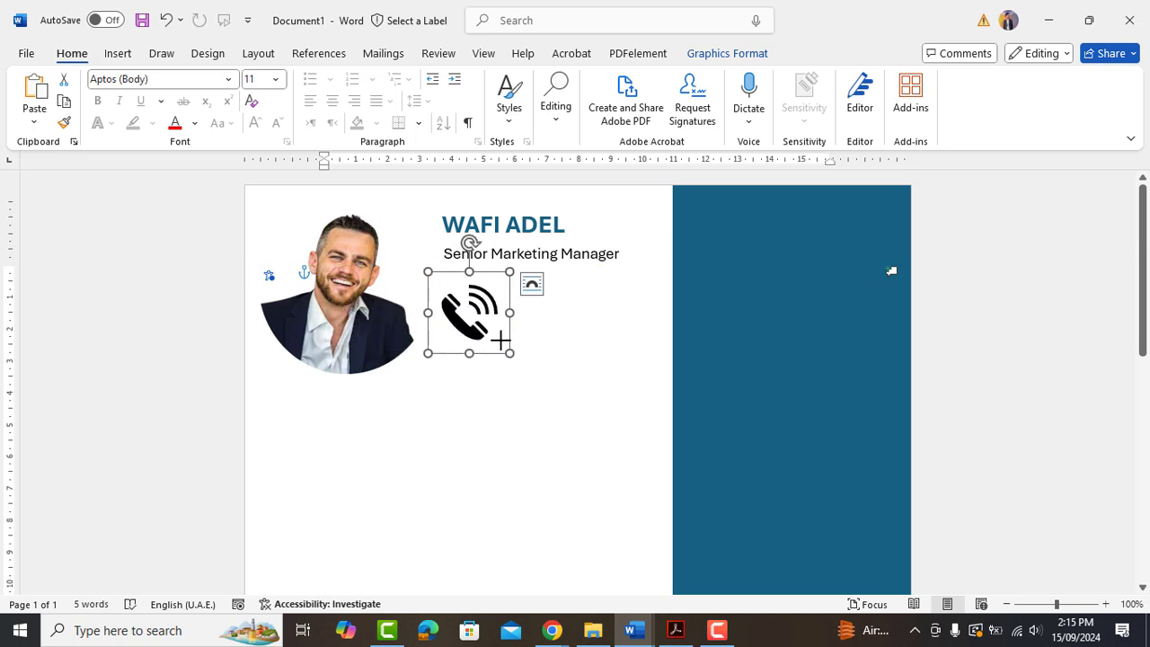
left_click_drag(500, 340, 456, 284)
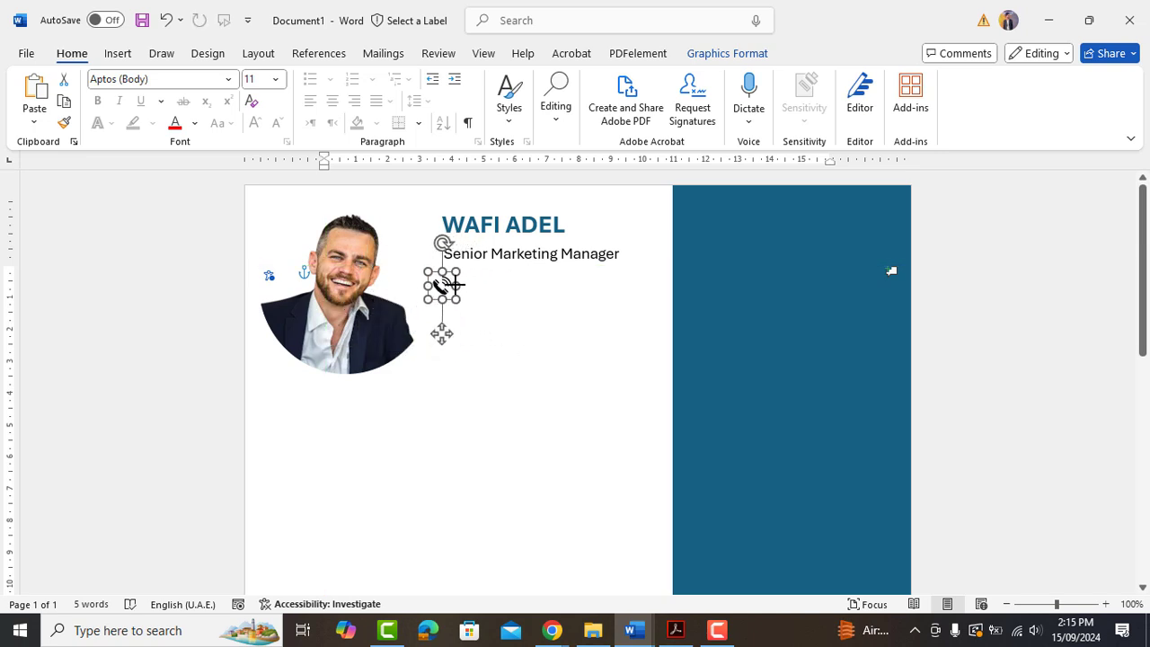
scroll(447, 382, "up", 2)
left_click(451, 411)
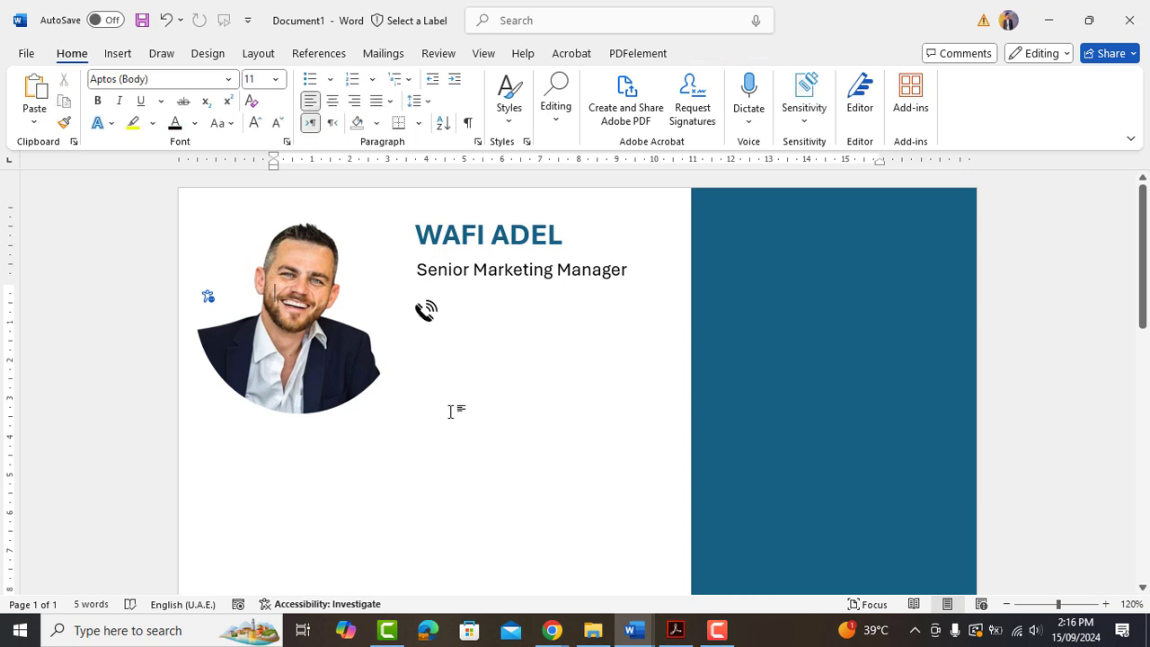
Copy the title box beside the phone icon, enter a placeholder phone number at 12 pt, and narrow it.
left_click(486, 268)
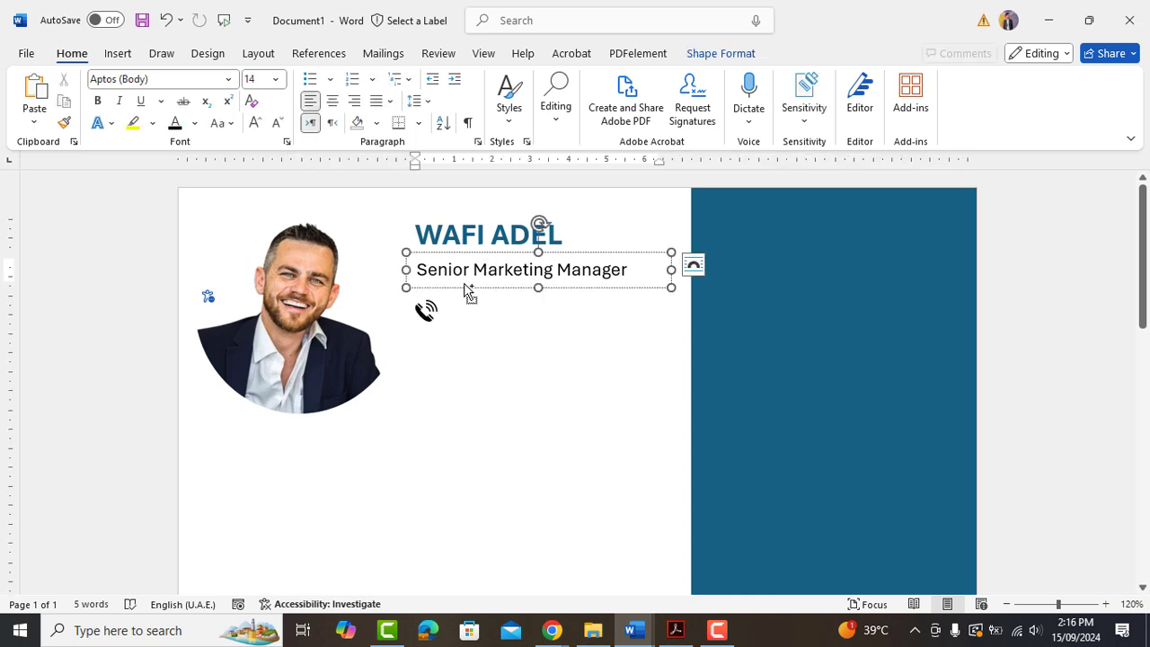
left_click_drag(466, 290, 495, 315, "ctrl")
triple_click(496, 314)
left_click(278, 123)
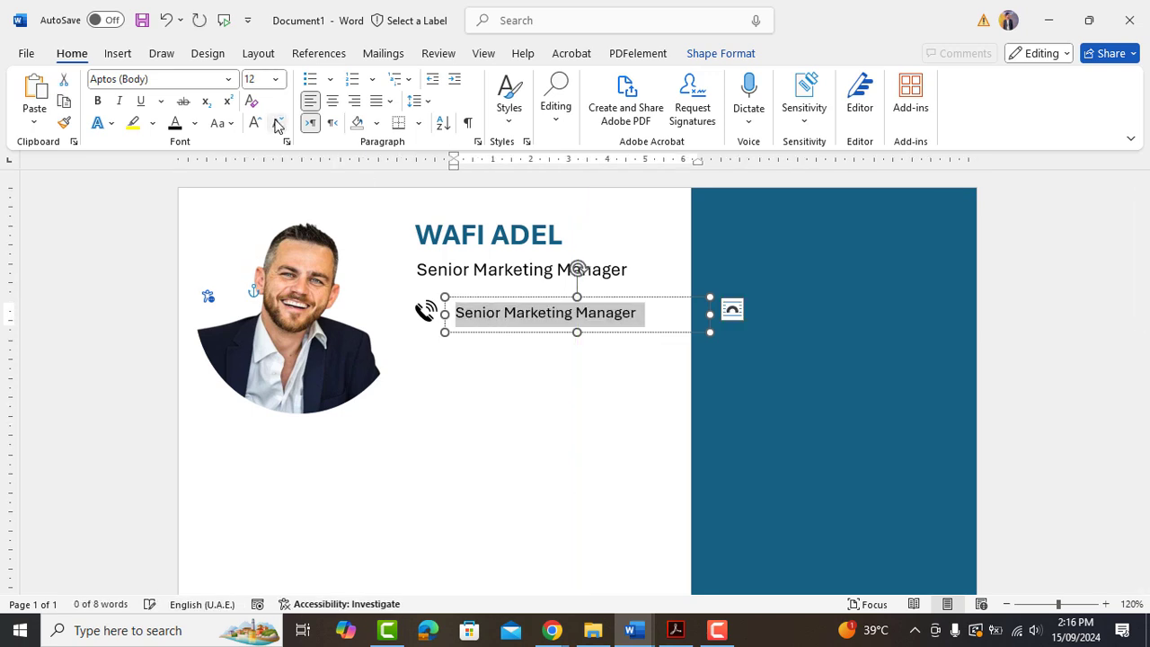
type("+")
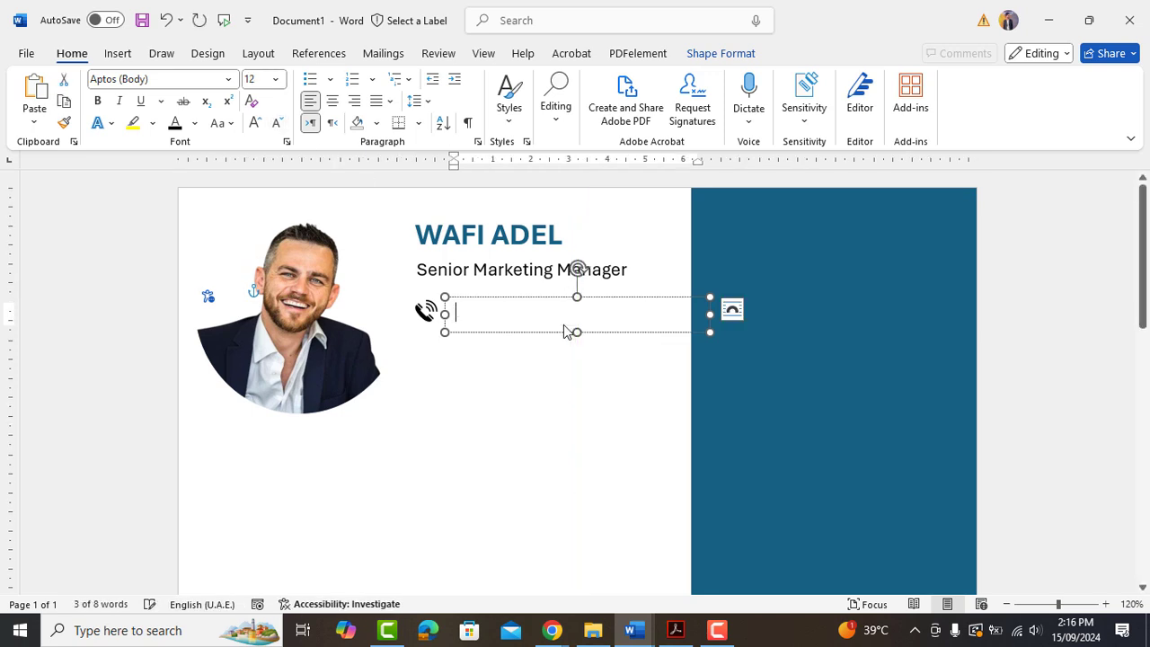
type("44 0000 00000")
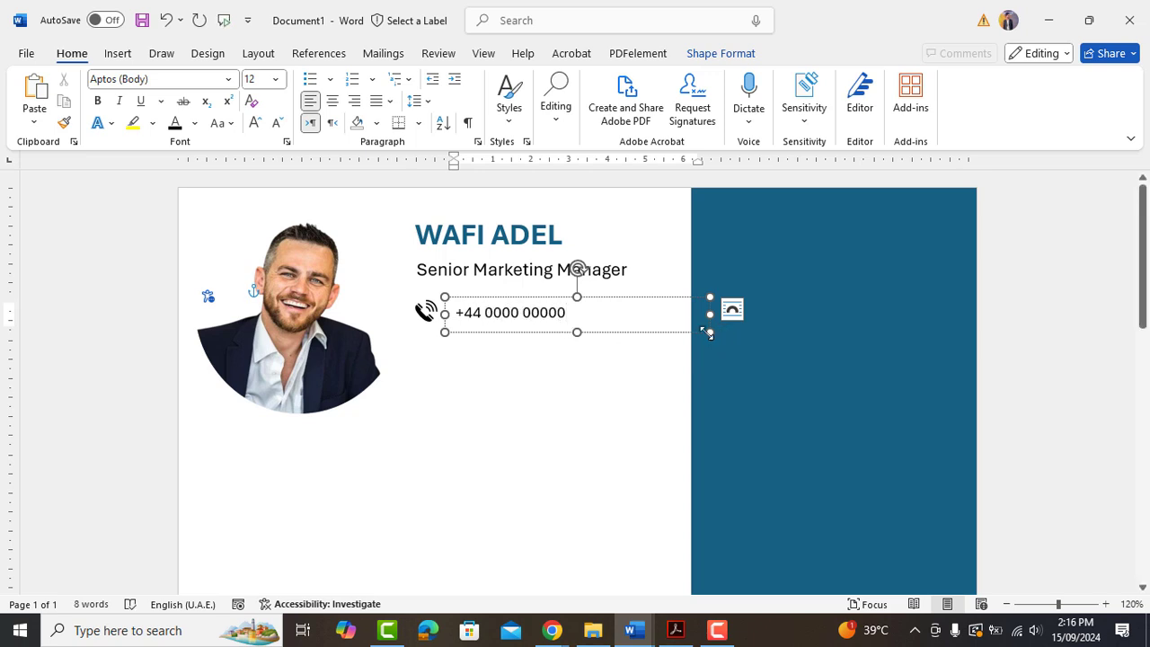
left_click_drag(706, 333, 622, 322)
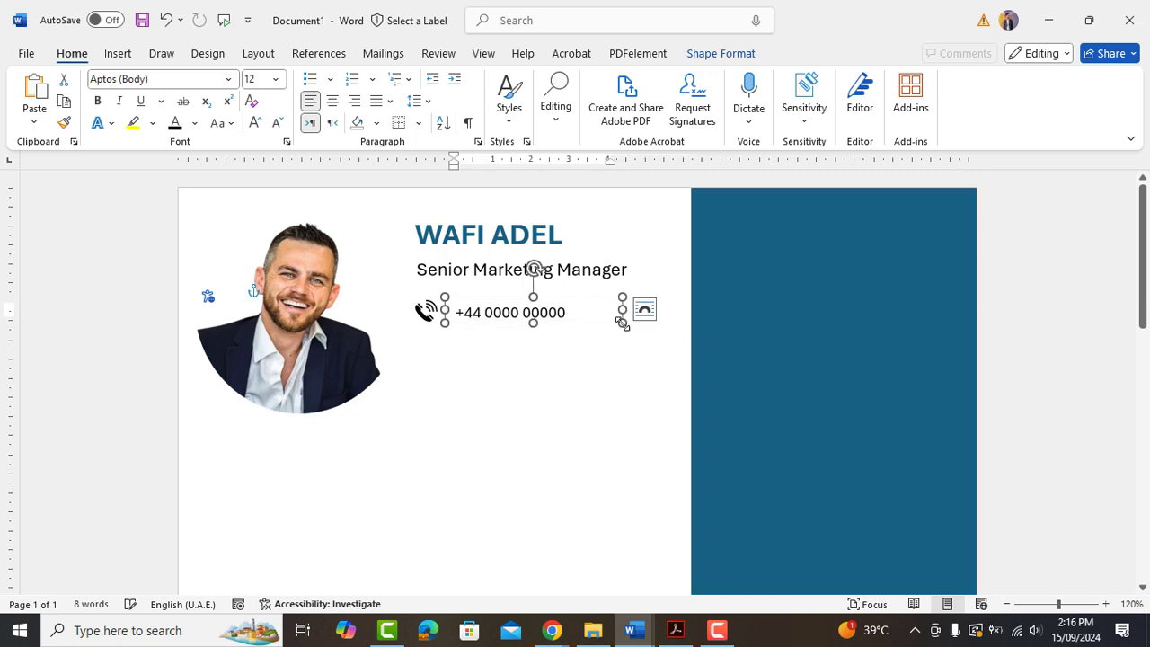
Duplicate the phone icon and number box into an aligned row beneath, adjusting the new box's height.
left_click(425, 314, "shift")
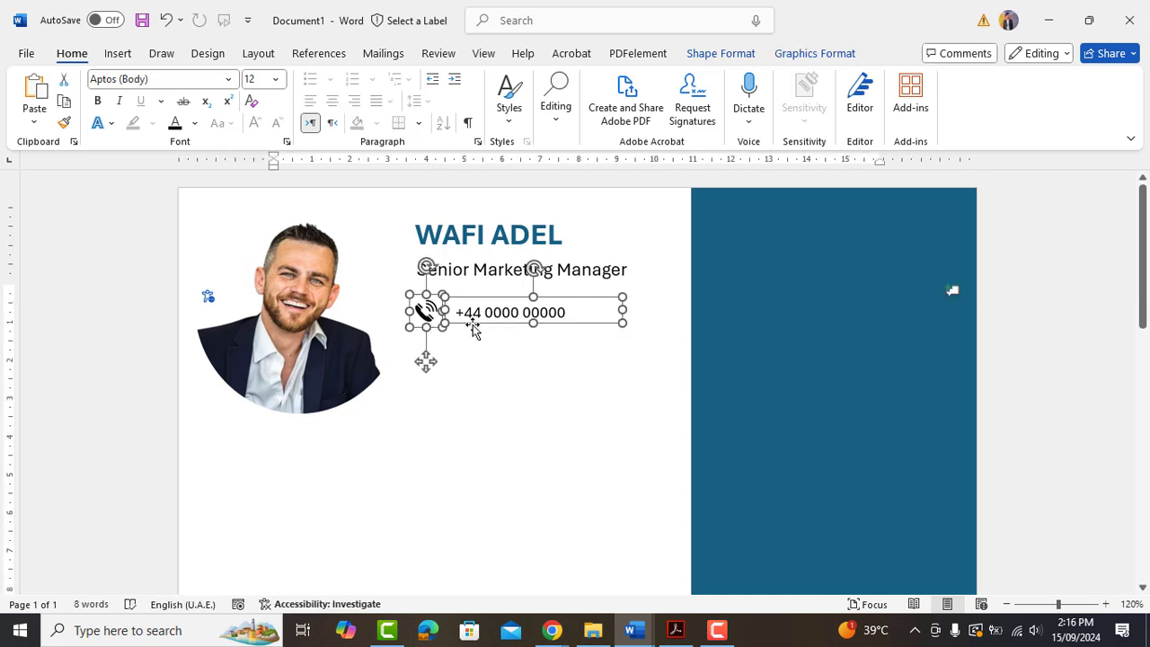
left_click_drag(476, 331, 472, 352)
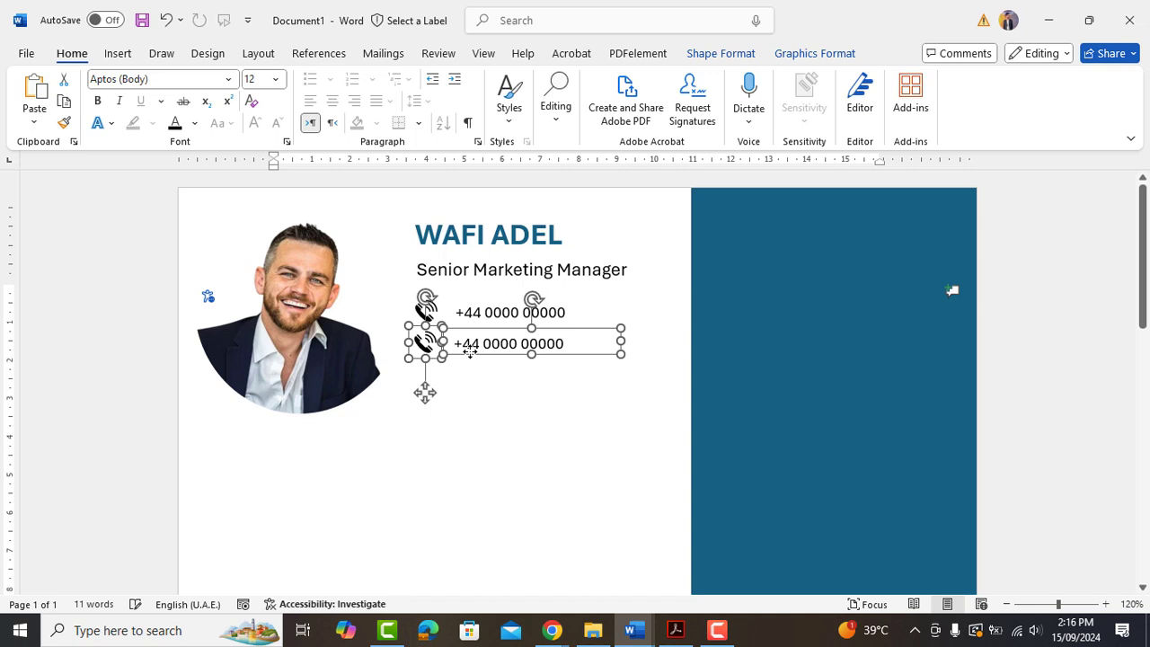
key("ctrl+Up")
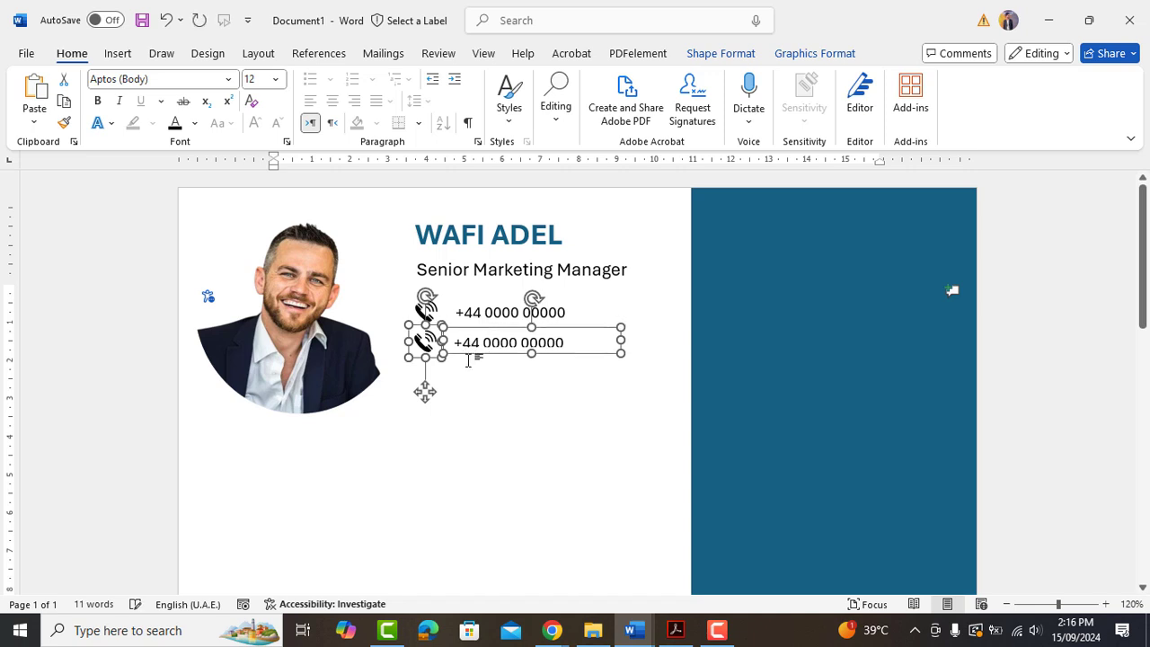
left_click(472, 370)
left_click(492, 341)
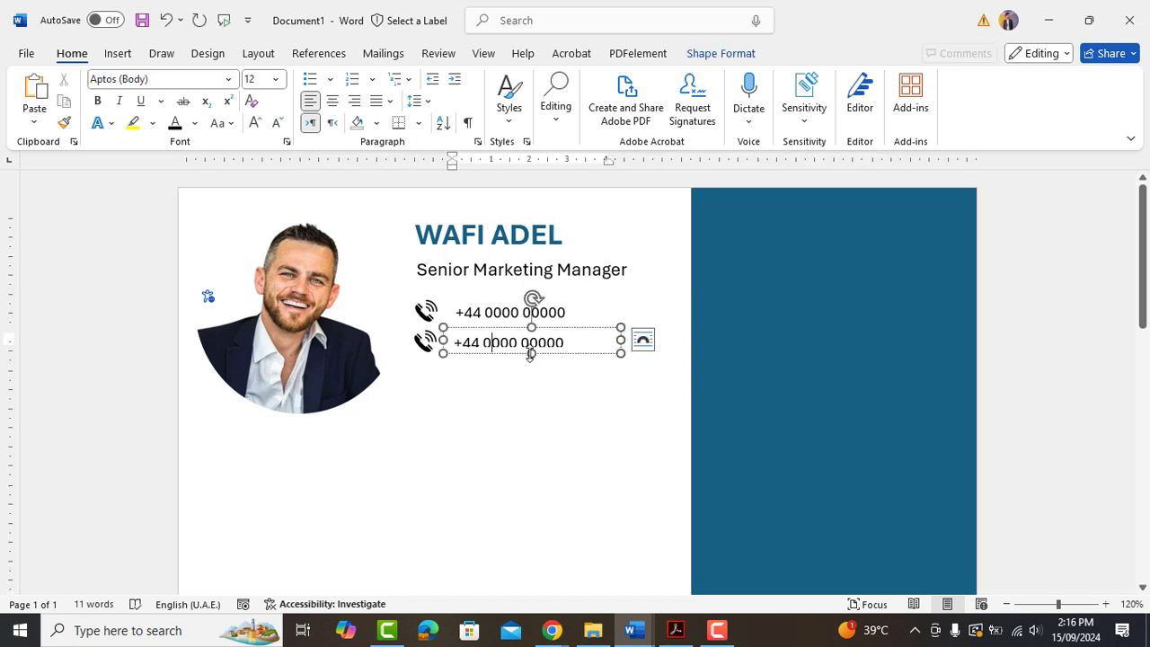
left_click_drag(529, 353, 529, 356)
left_click(420, 343)
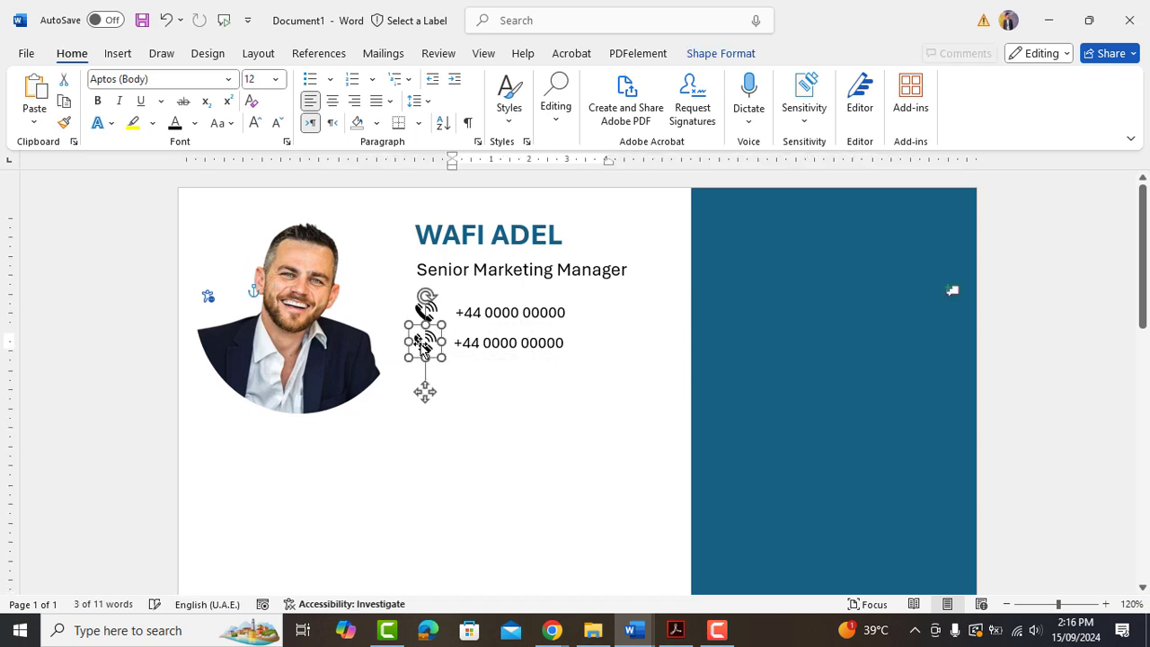
Replace the second row's phone icon with an envelope icon from the icon library.
right_click(422, 342)
mouse_move(561, 349)
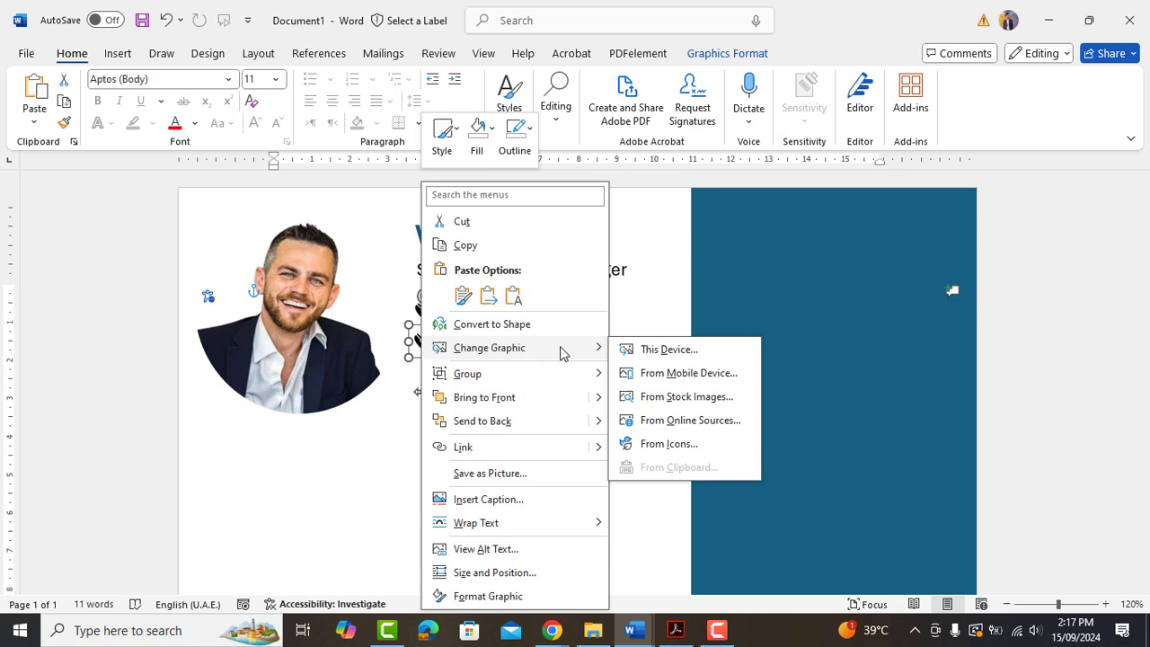
left_click(676, 443)
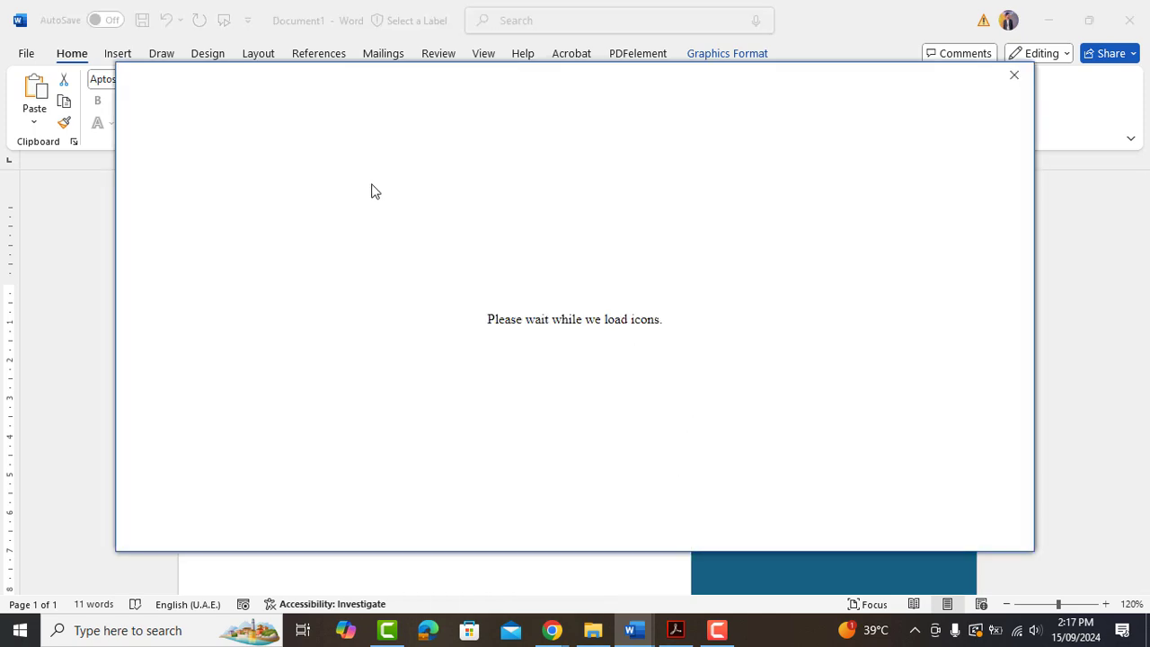
left_click(317, 205)
type("email")
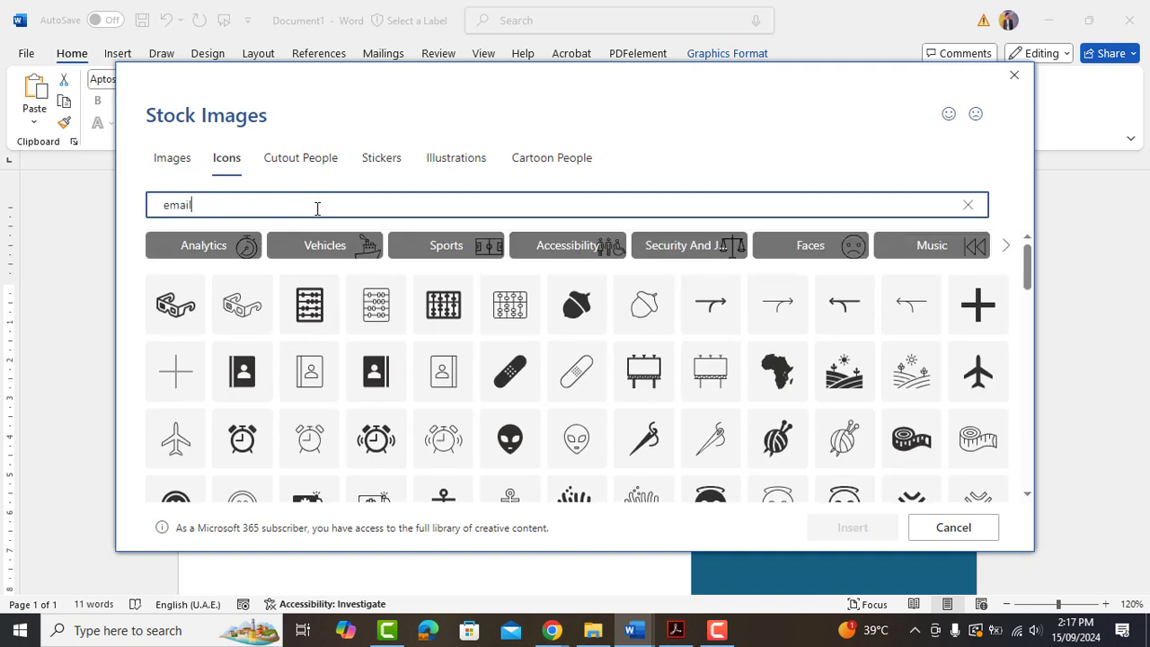
left_click(490, 272)
left_click(852, 528)
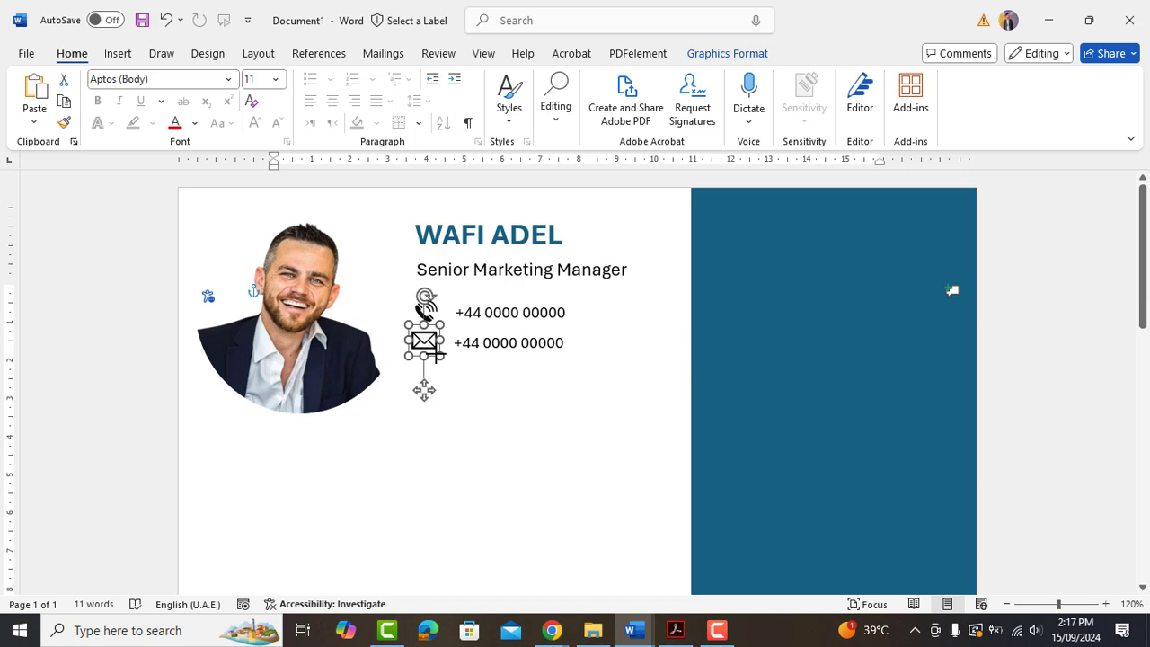
Enter a placeholder e-mail address in the second row and duplicate that row below.
left_click(519, 342)
left_click(519, 342)
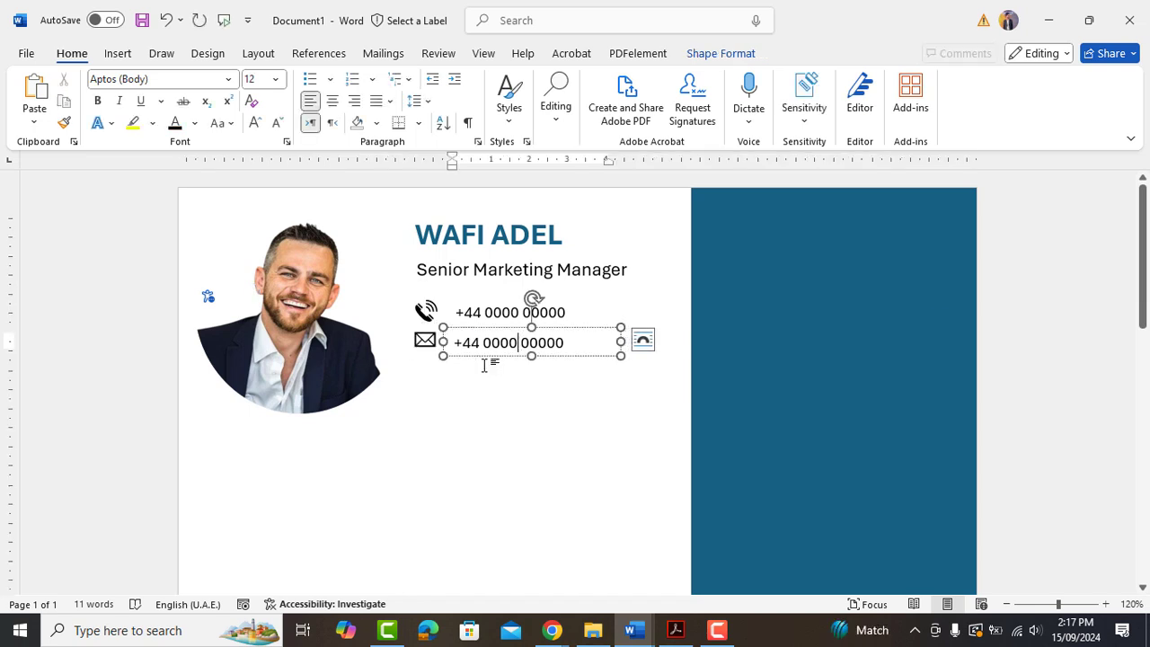
key("ctrl+a")
type("ABC")
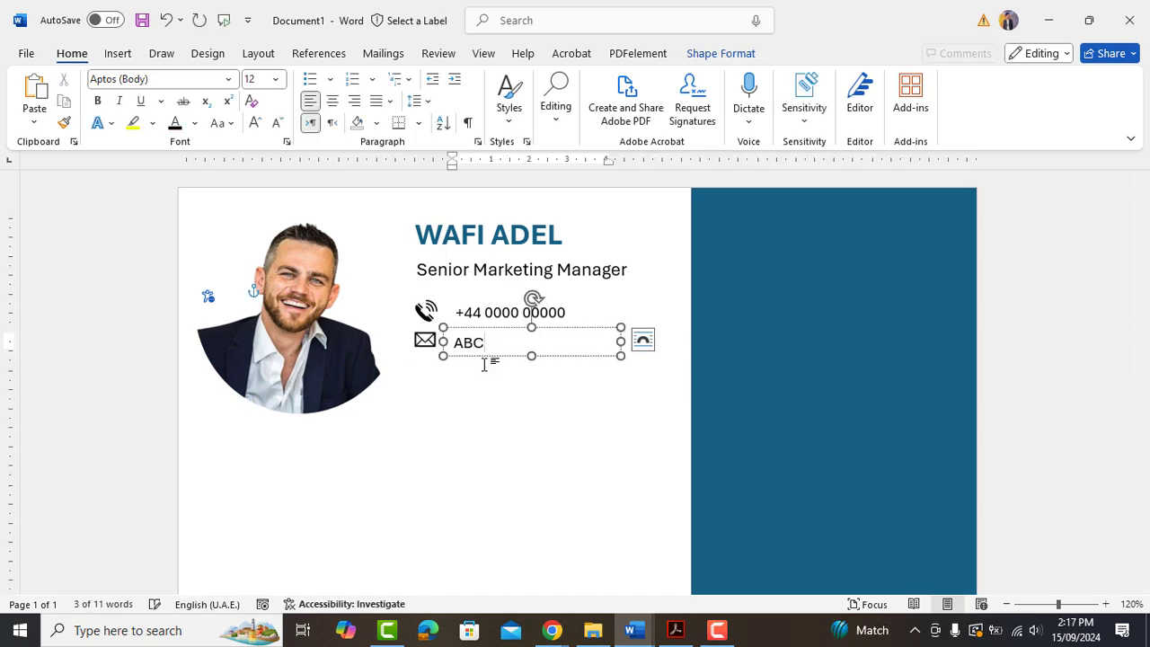
type("@gmail.com")
left_click_drag(515, 339, 515, 336)
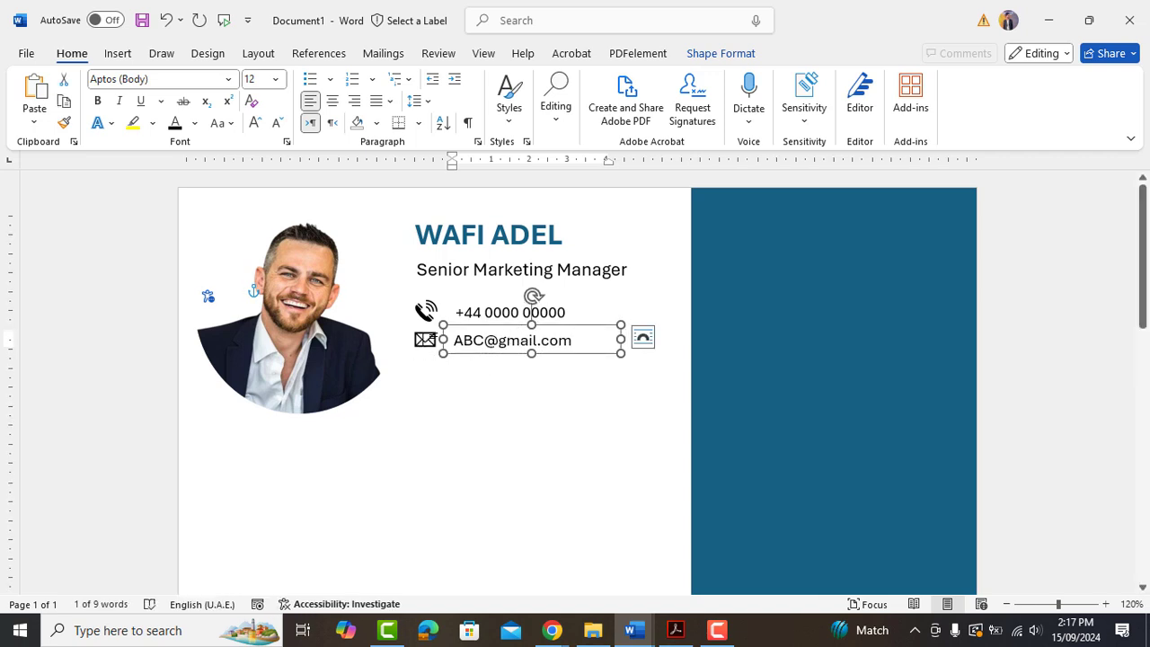
left_click(424, 339)
left_click(503, 340, "shift")
left_click_drag(494, 342, 496, 365)
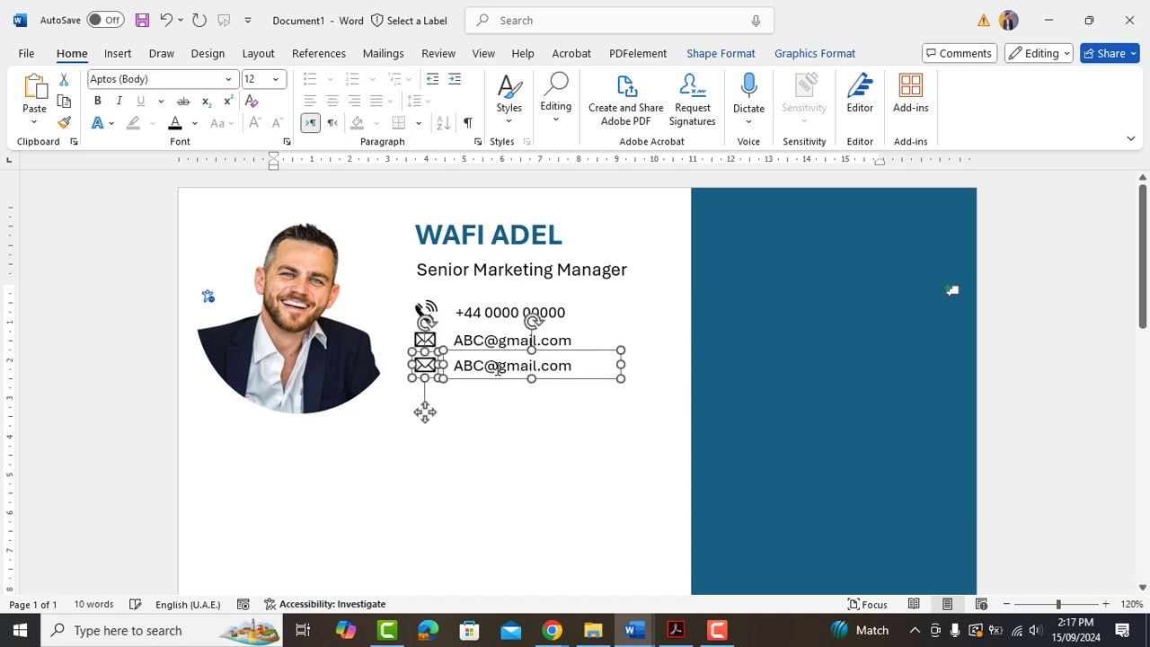
Swap the duplicate envelope for a LinkedIn picture and make it greyscale with 0% saturation.
left_click(503, 420)
left_click(425, 364)
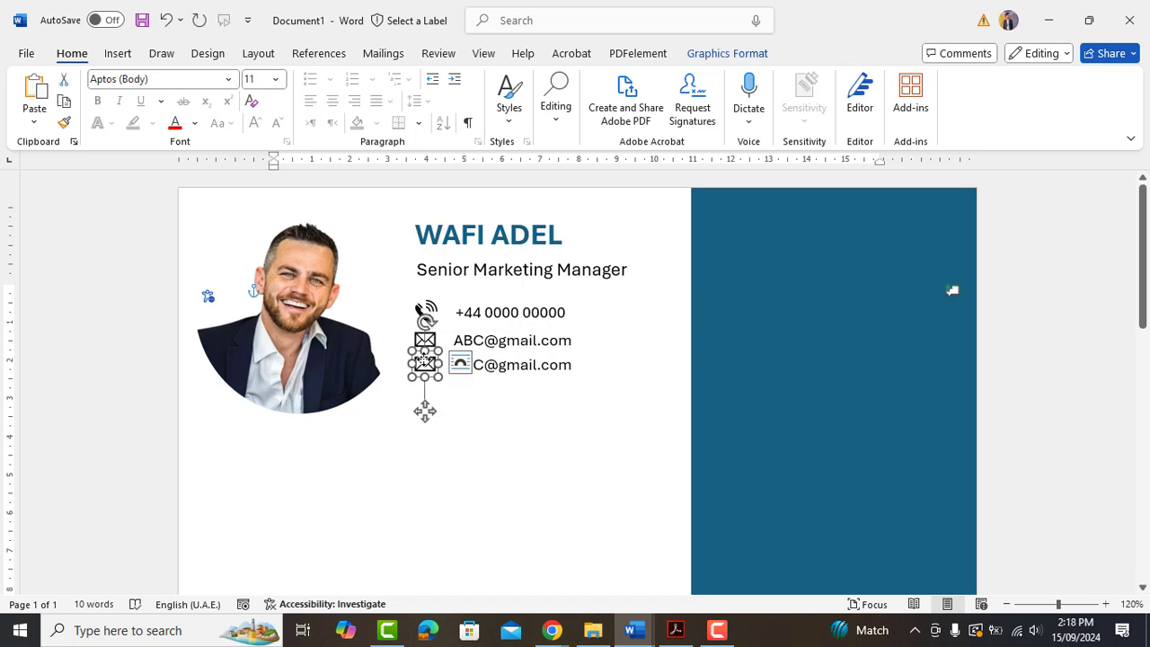
right_click(425, 364)
left_click(662, 349)
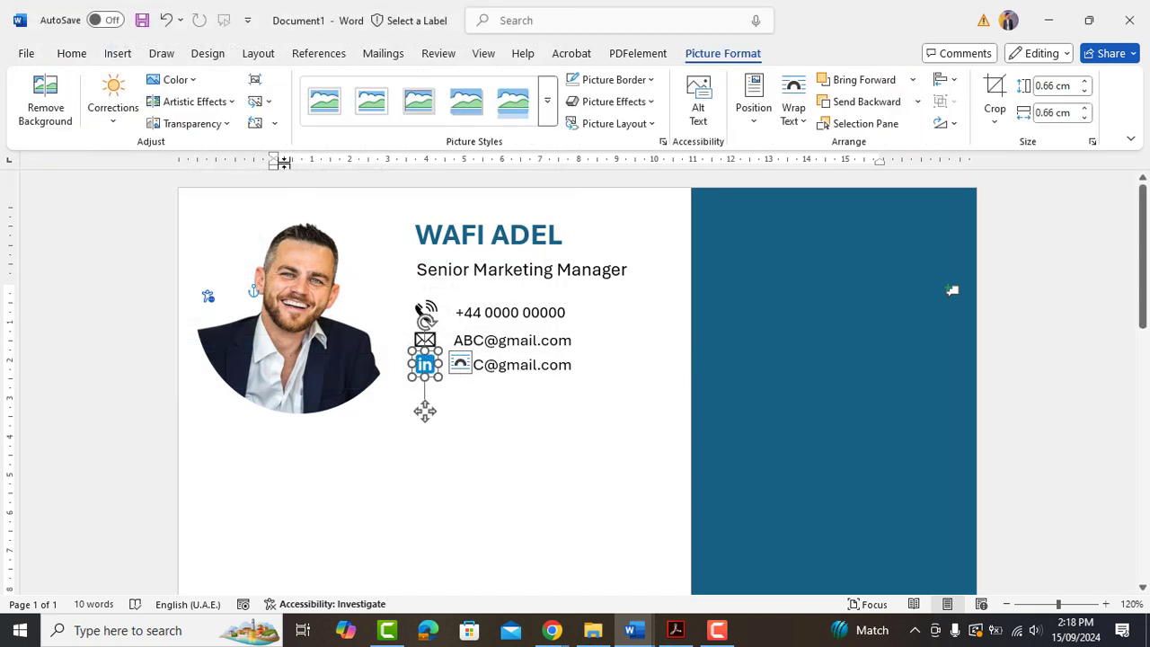
left_click(176, 80)
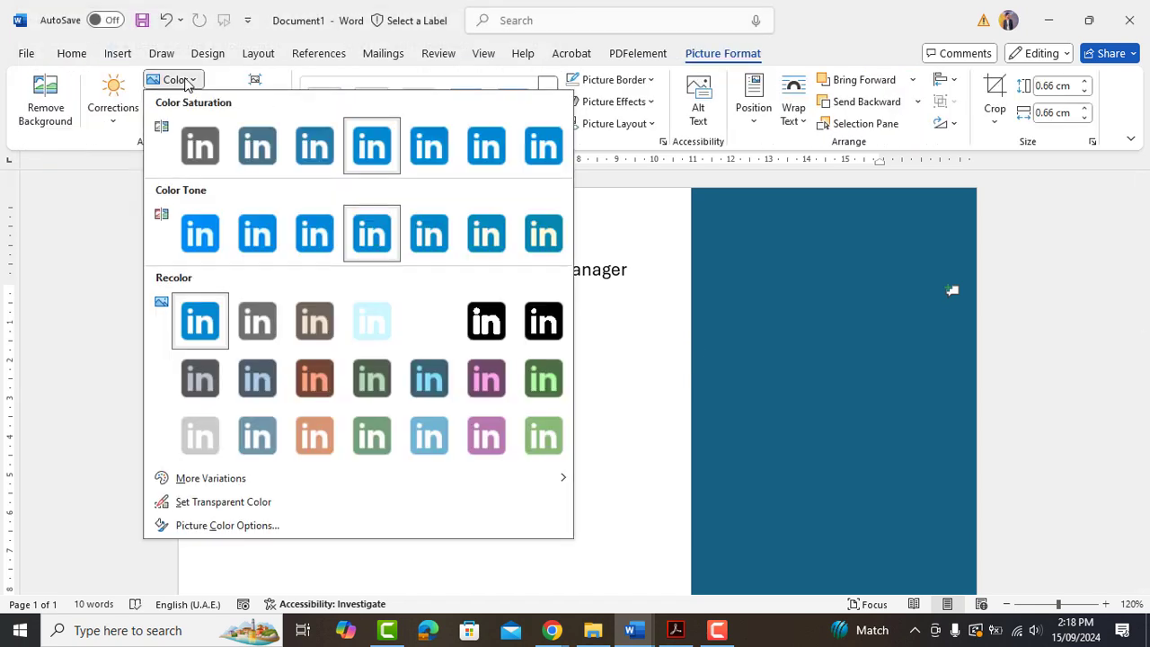
left_click(193, 147)
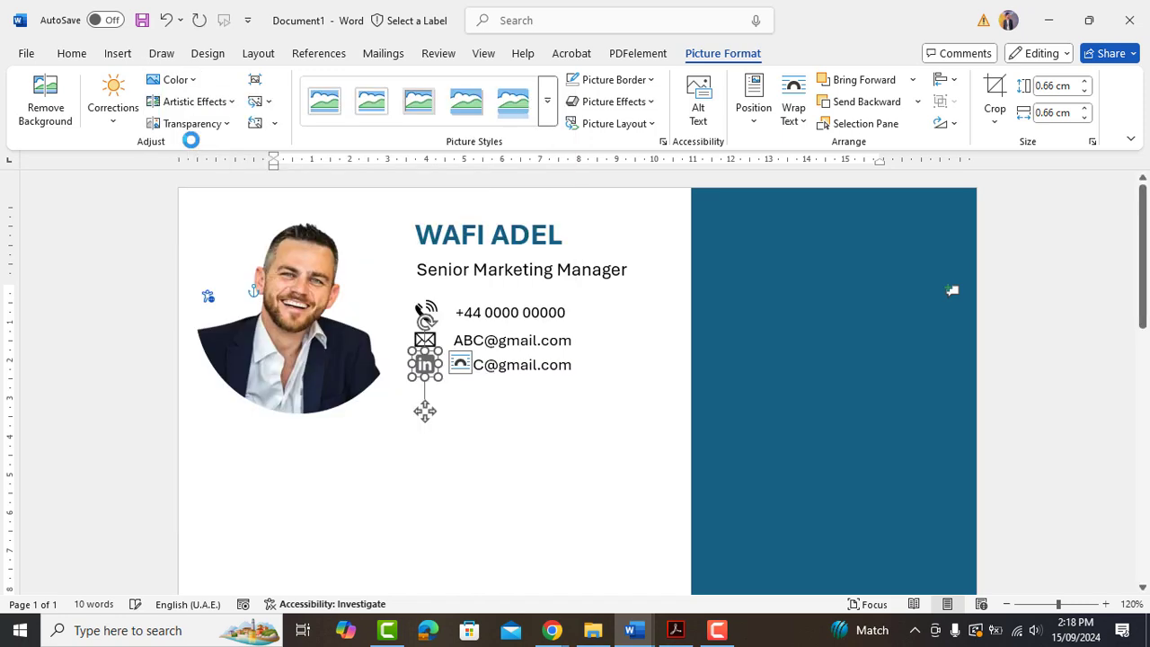
Enter the LinkedIn profile address beside the icon and duplicate the row into a fourth row.
left_click(506, 365)
key("ctrl+a")
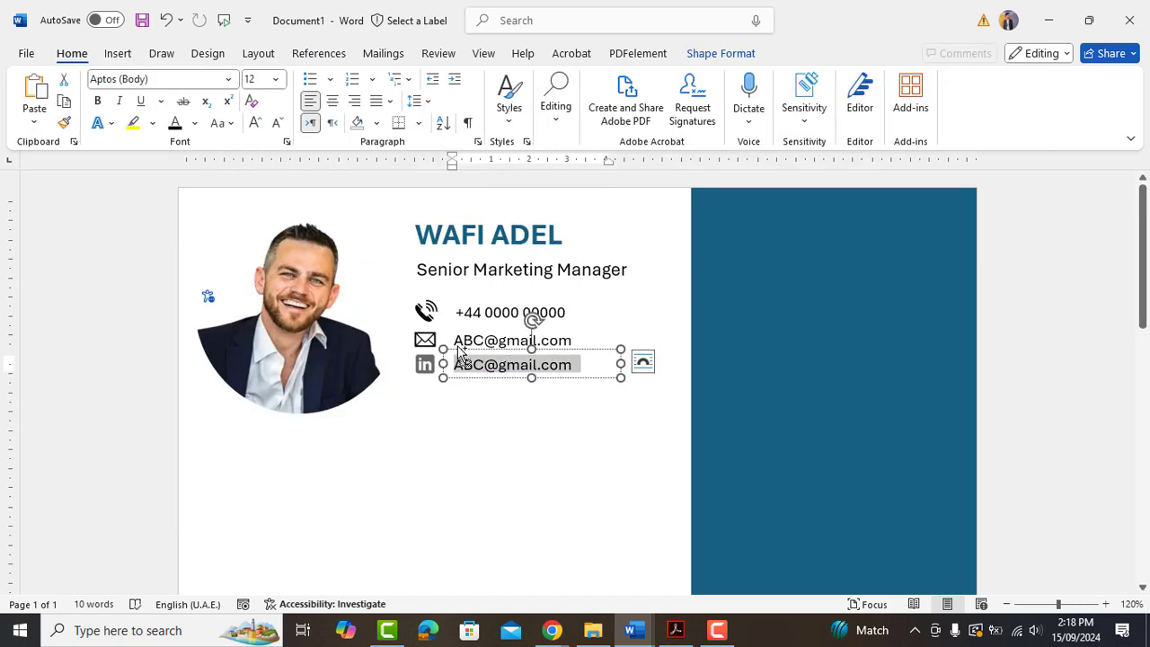
left_click(423, 382)
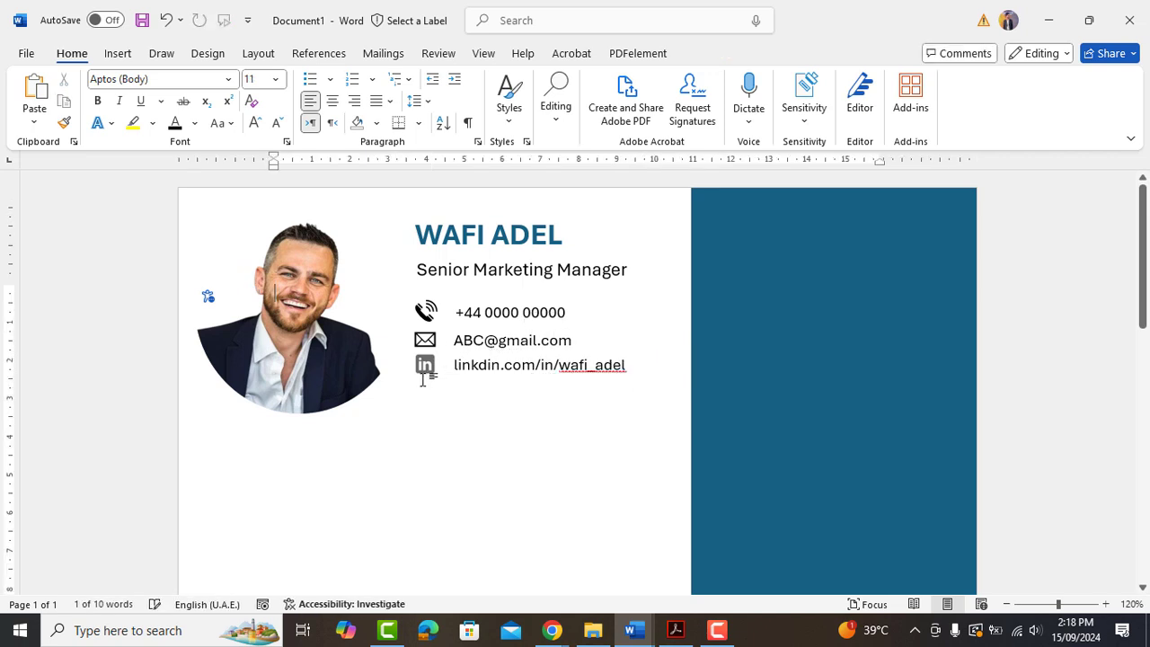
left_click(443, 364)
left_click(424, 364, "shift")
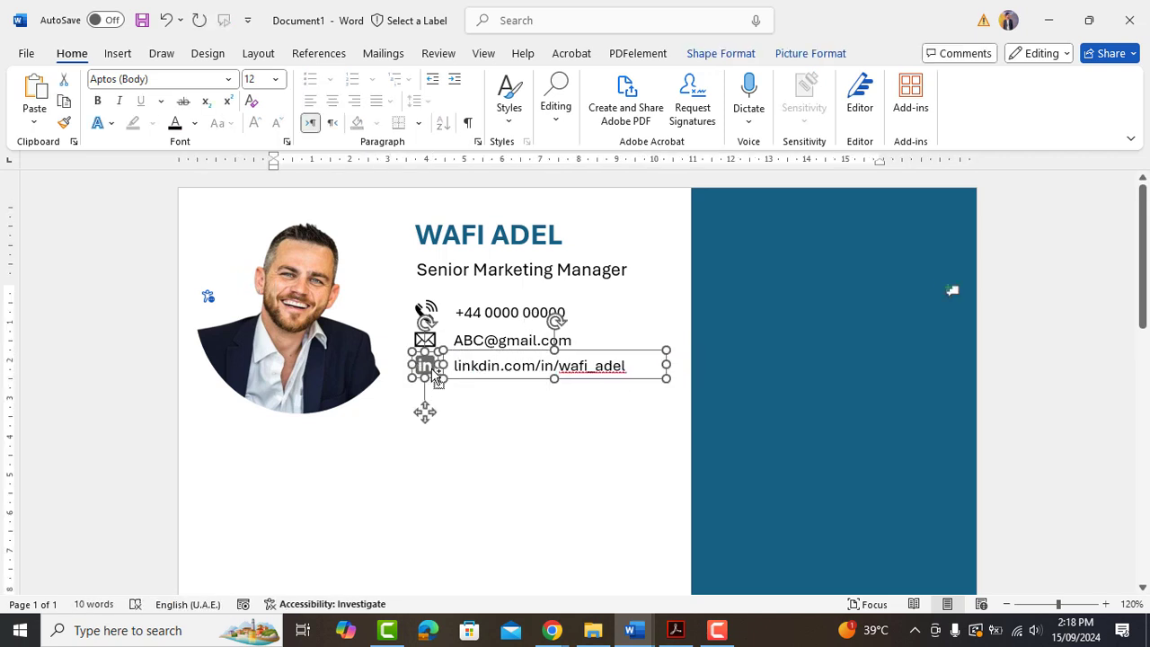
left_click_drag(438, 379, 488, 426)
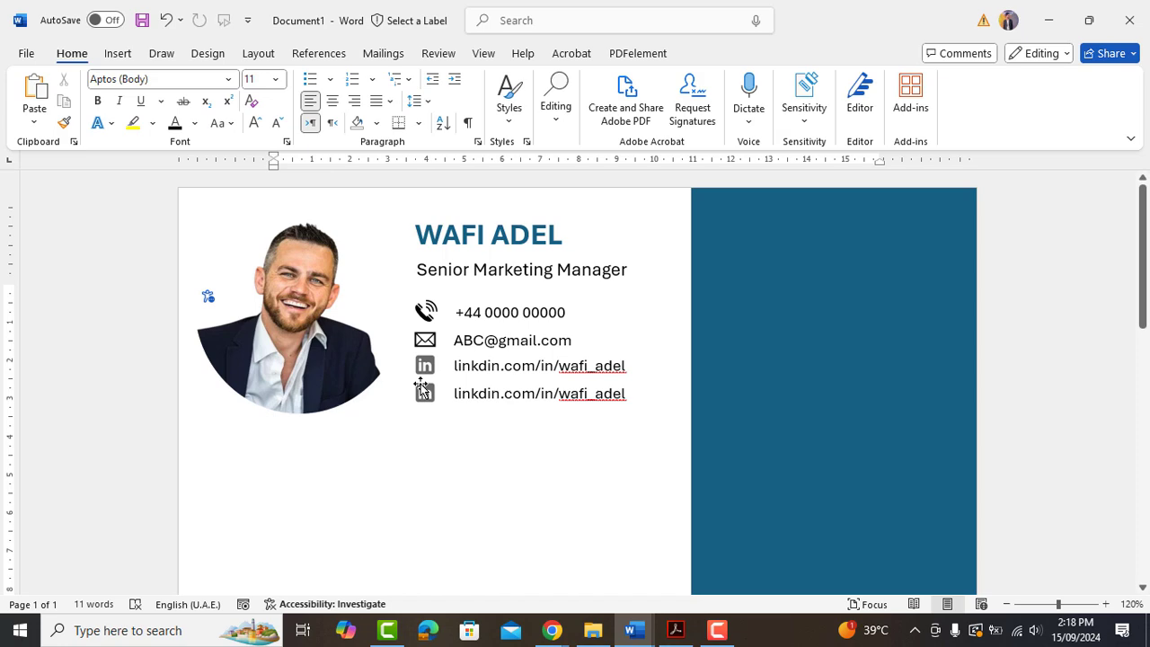
Swap the fourth row's icon for a location pin and change its text to 'London, UK'.
right_click(421, 386)
mouse_move(521, 325)
left_click(672, 429)
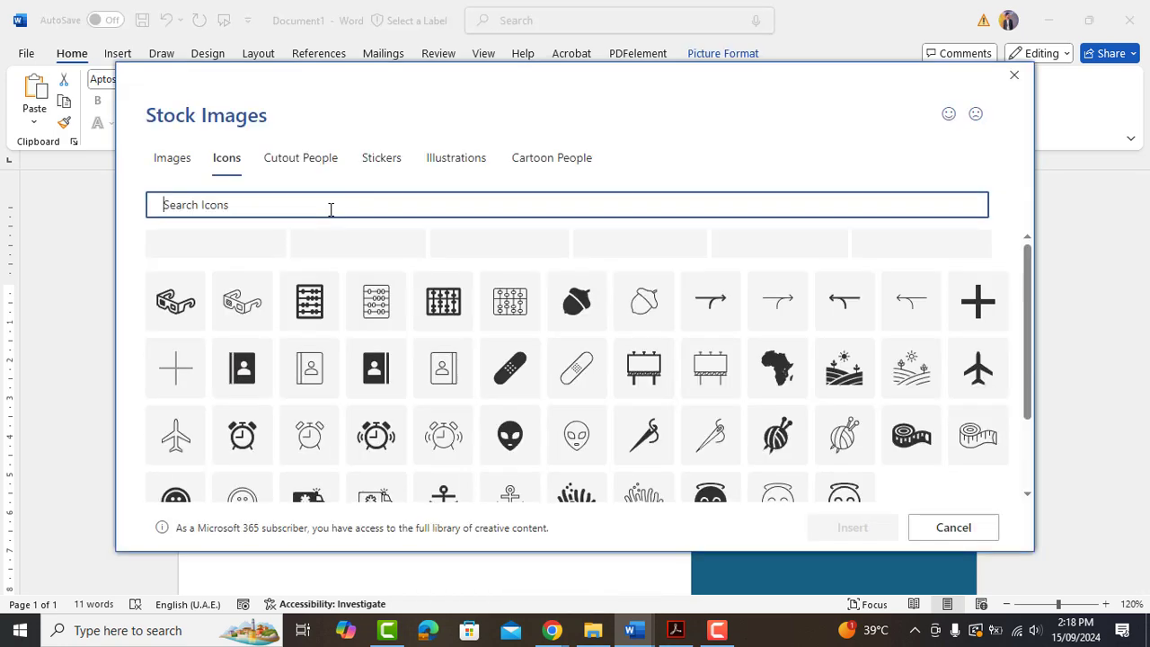
type("location")
left_click(174, 259)
left_click(858, 528)
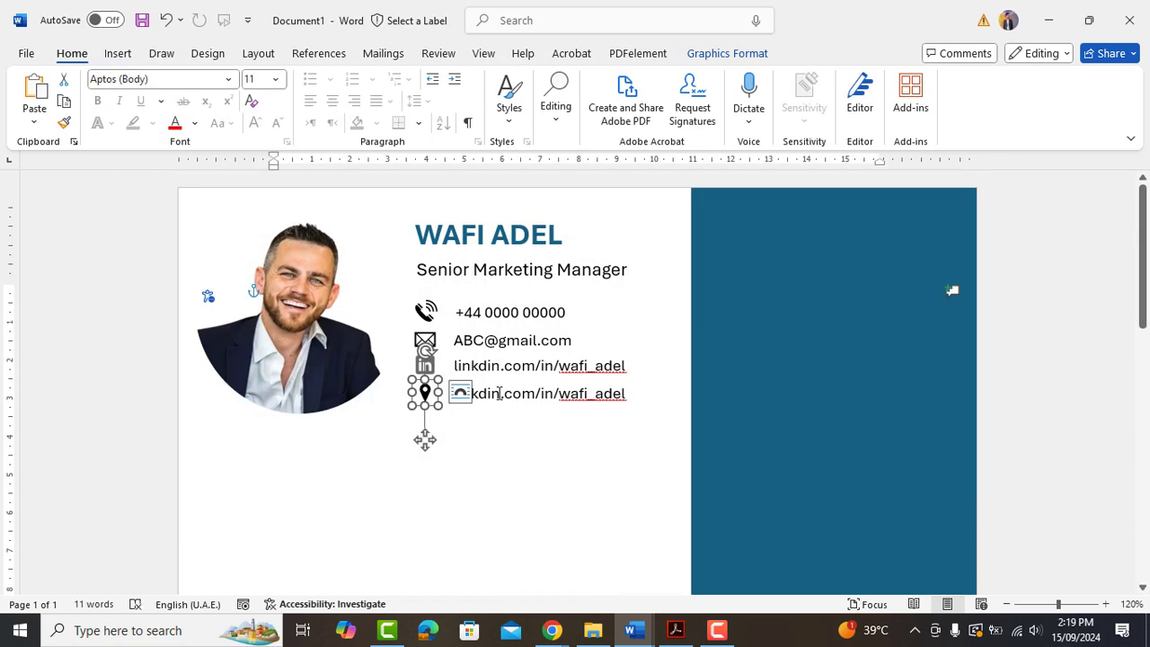
triple_click(498, 393)
type("London, UK")
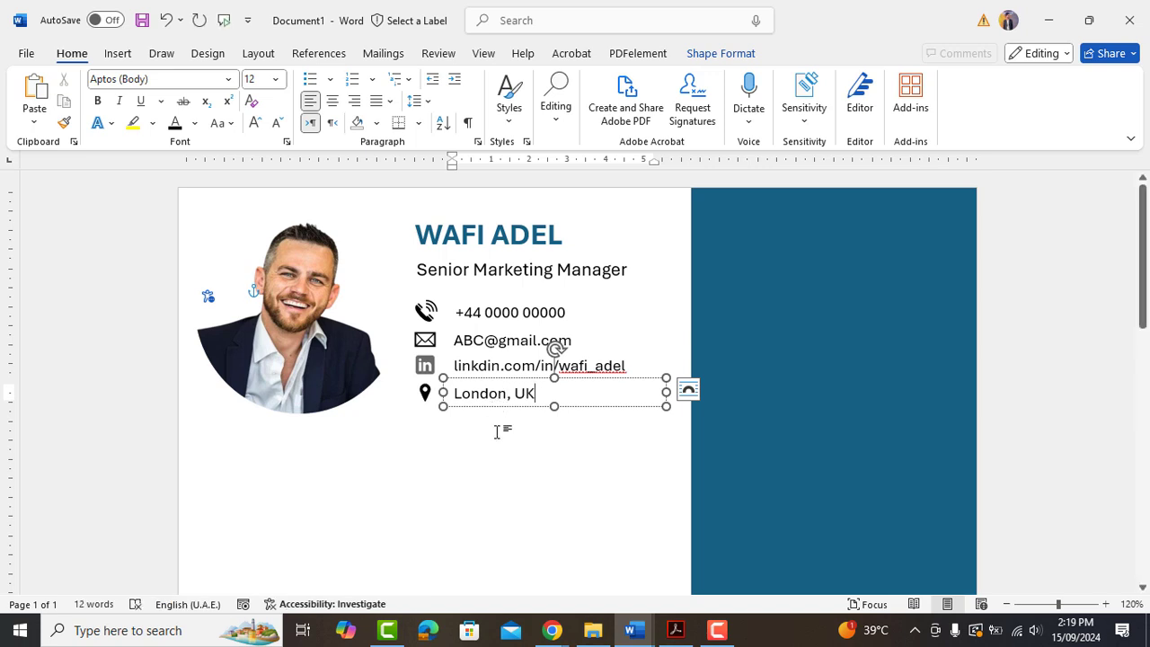
left_click(497, 432)
Copy the name text box to the top of the blue sidebar.
left_click(499, 259)
left_click_drag(498, 259, 779, 240)
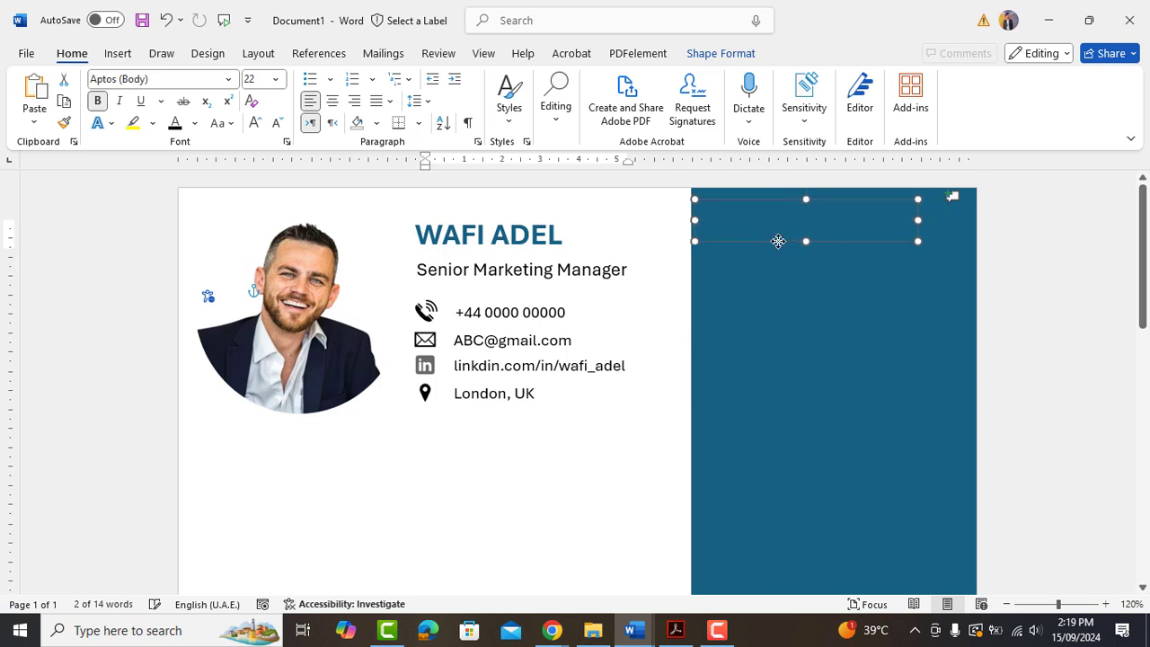
left_click(775, 239)
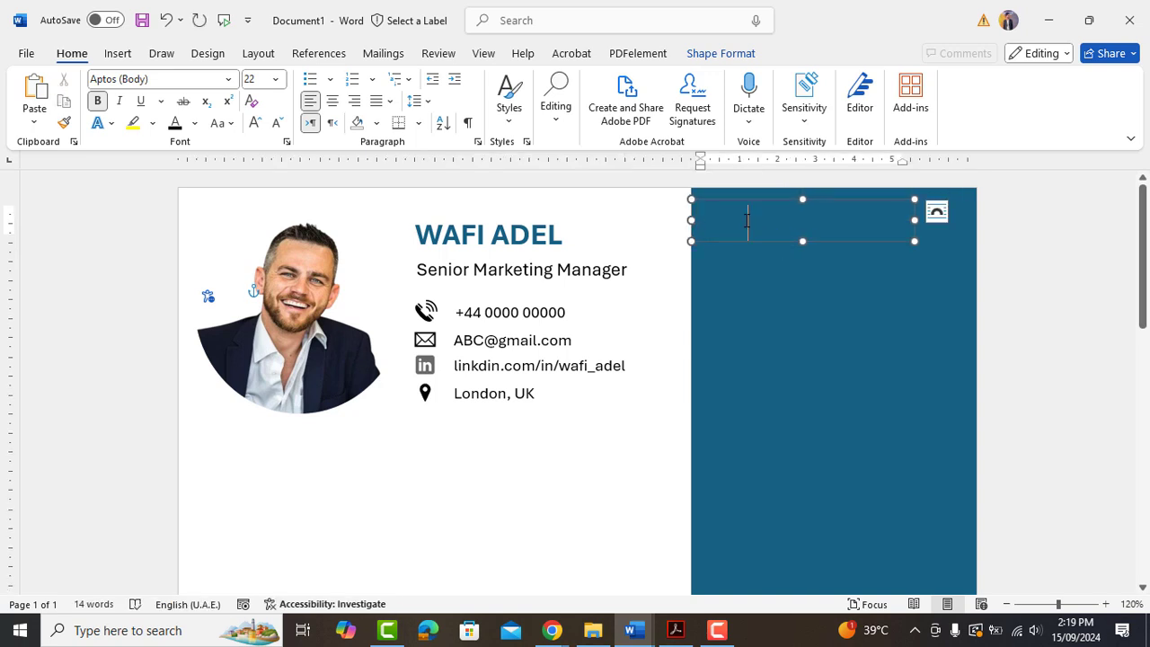
Turn the copied box's text white and replace the name with SUMMARY.
key("ctrl+a")
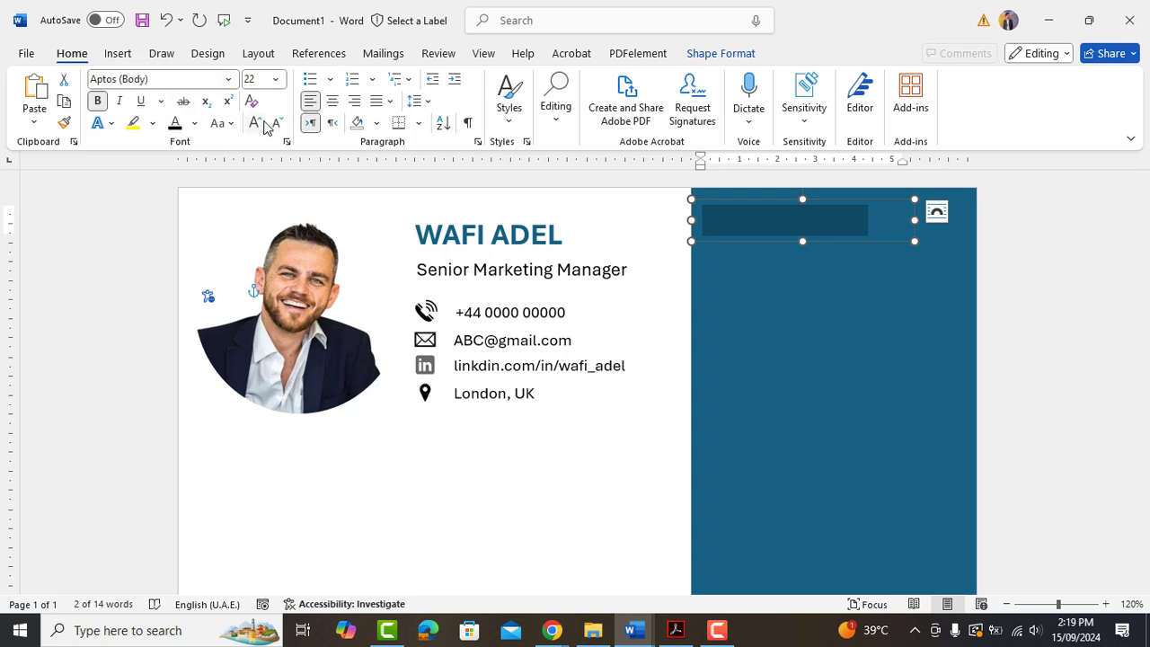
left_click(196, 123)
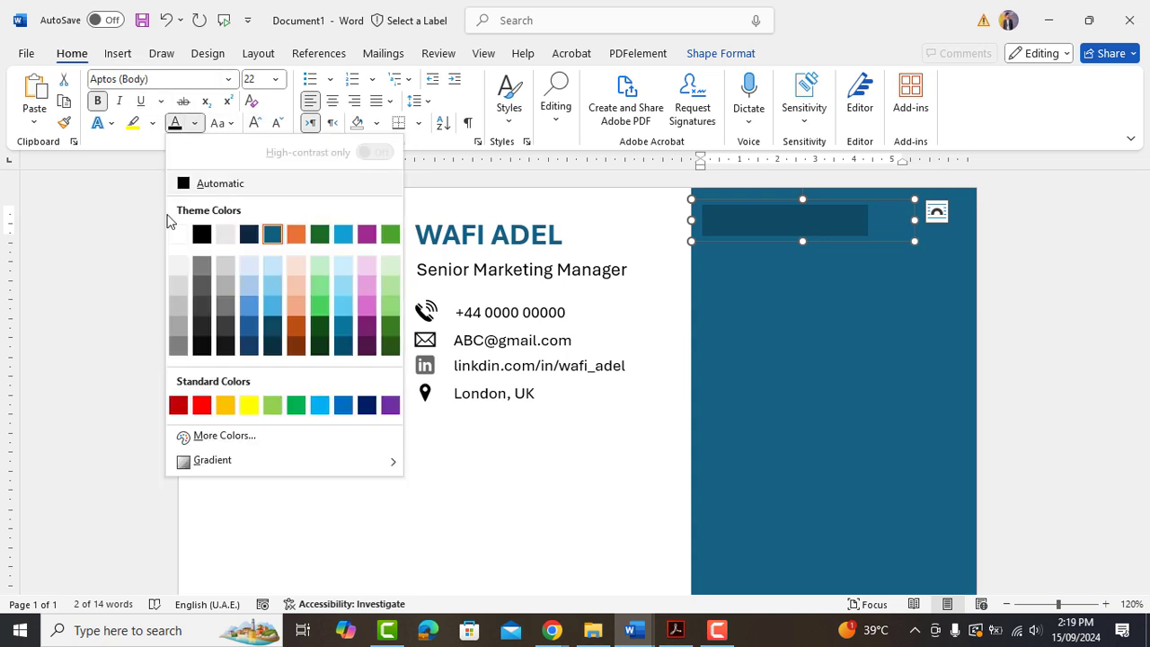
left_click(178, 241)
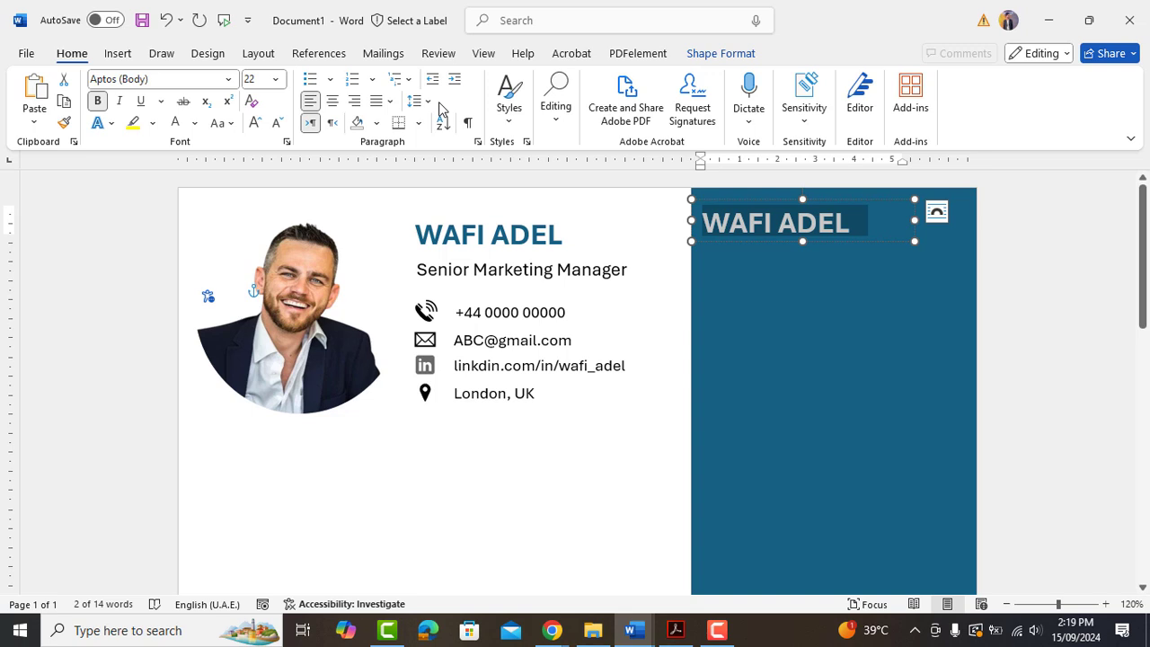
key("BackSpace")
type("S")
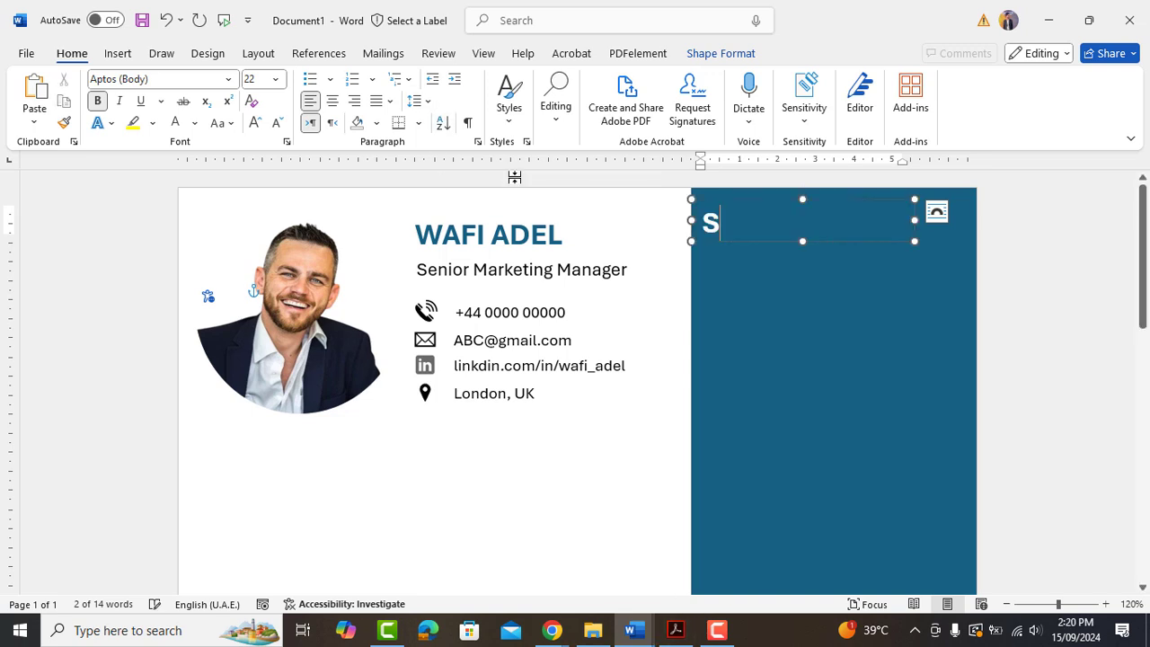
type("UMMARY")
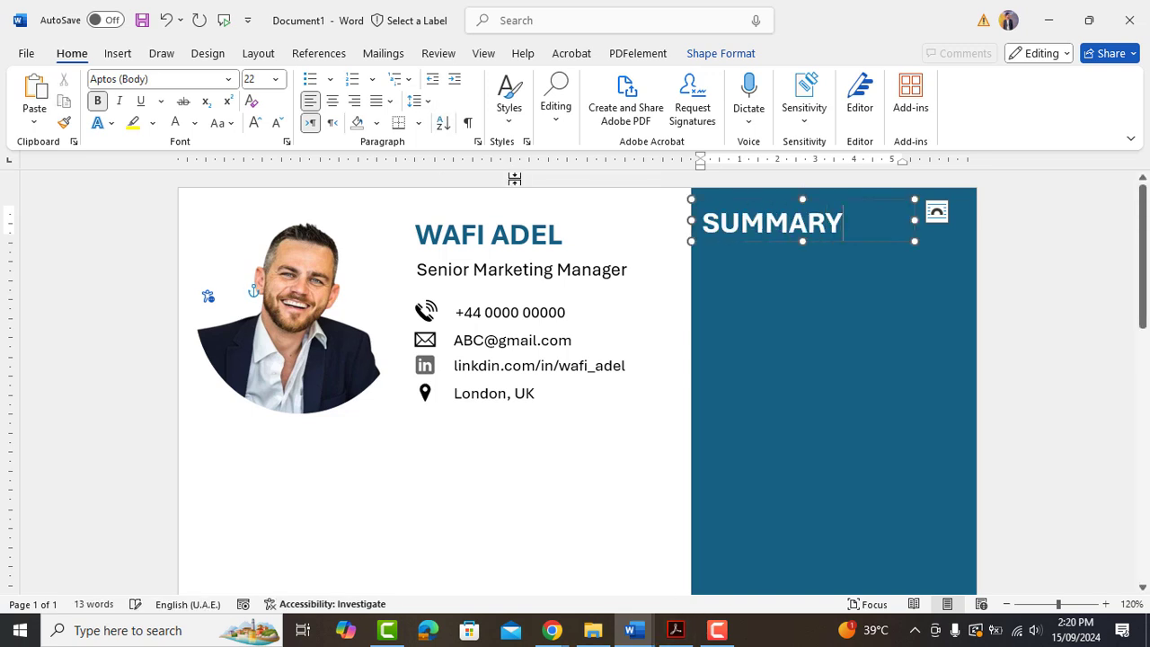
Shrink the SUMMARY heading down to 14 pt.
key("ctrl+a")
left_click(276, 123)
left_click(276, 123)
left_click(276, 123)
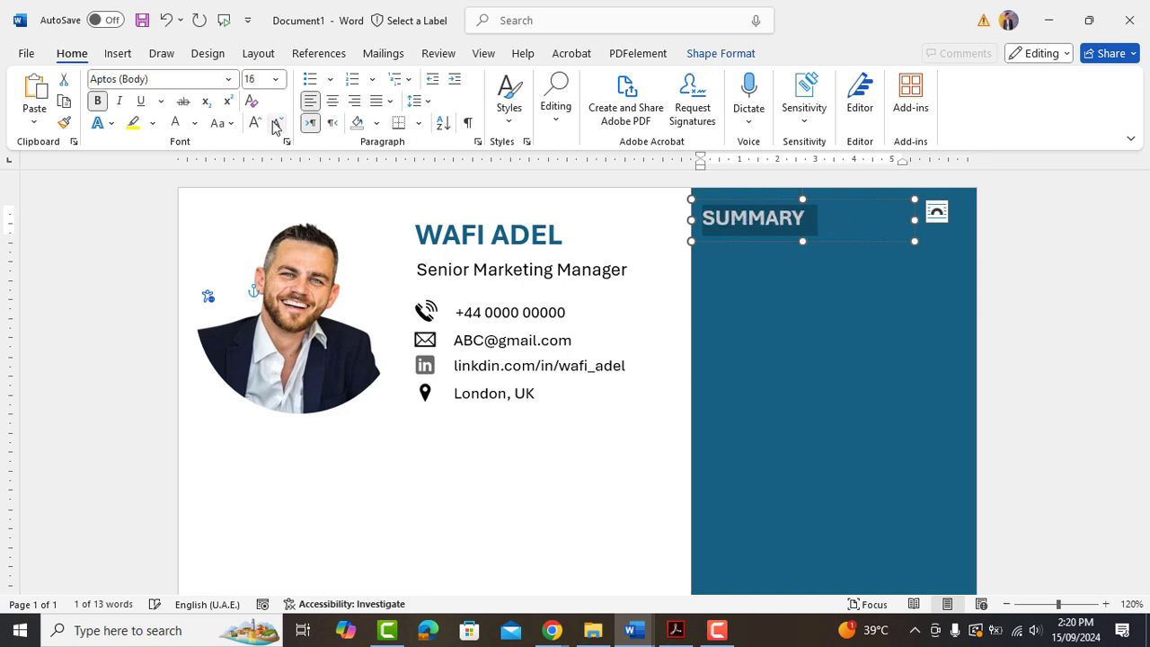
left_click(276, 123)
left_click(801, 236)
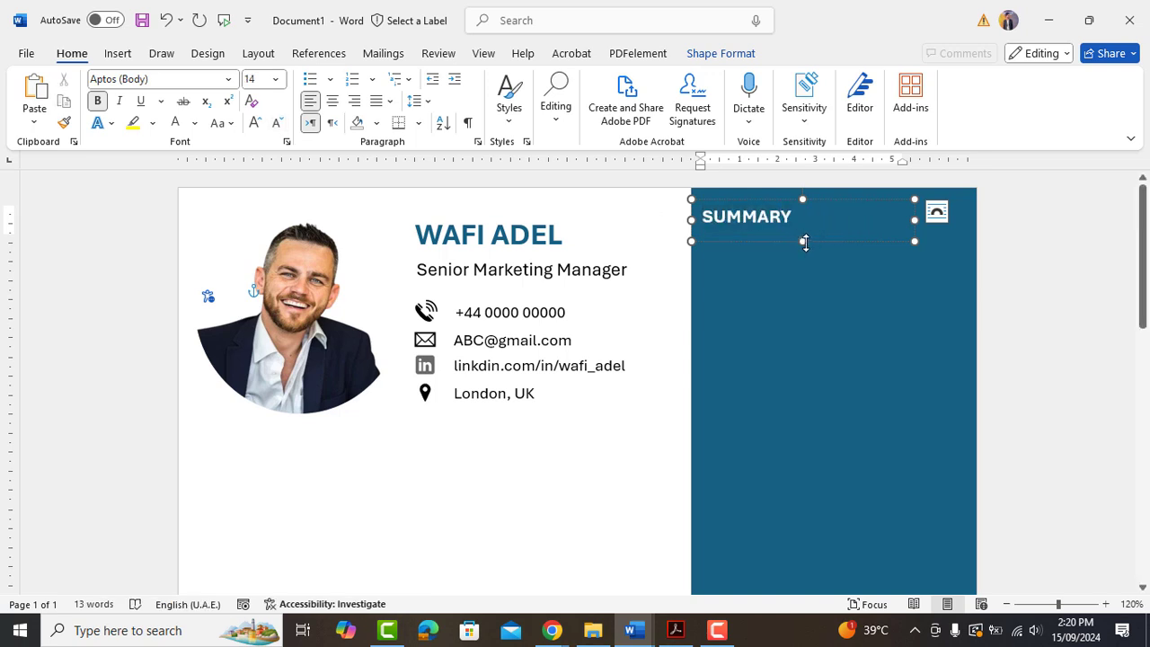
left_click(801, 230)
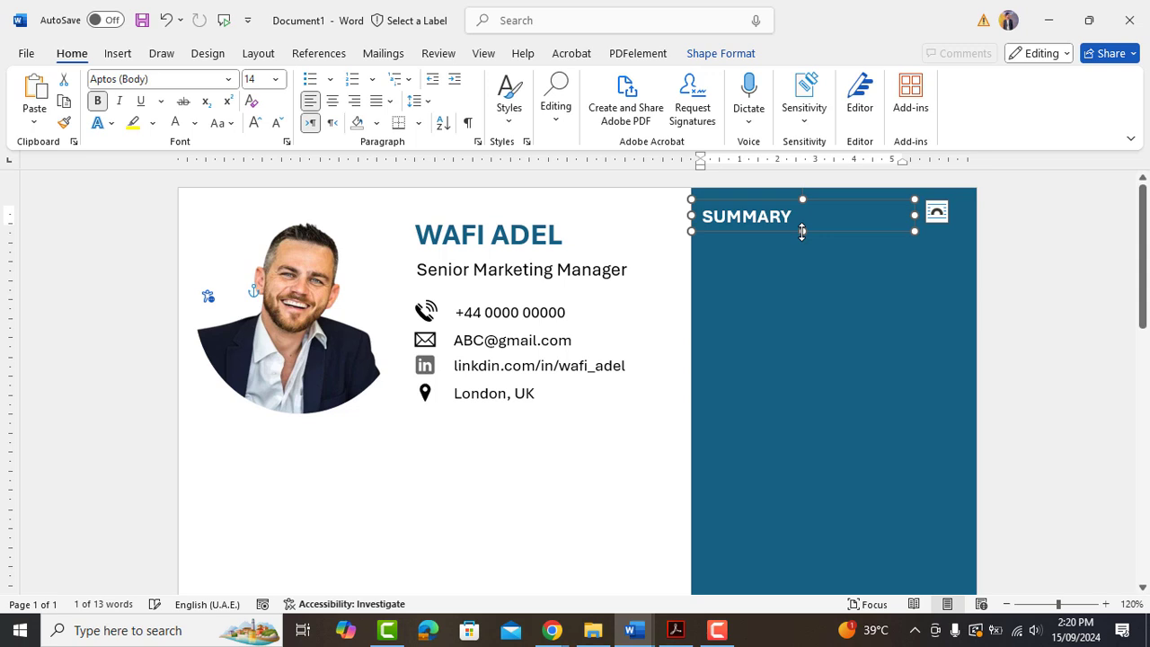
left_click(798, 271)
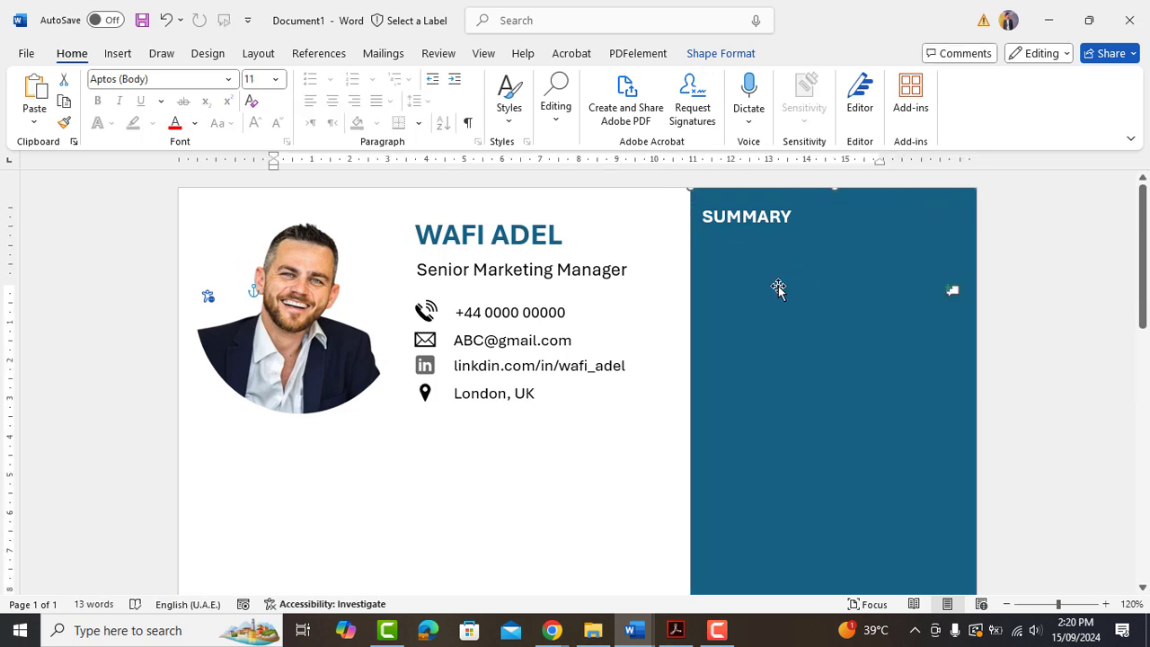
Copy the phone-number box under SUMMARY and stretch it across and down the sidebar.
left_click(530, 312)
left_click_drag(532, 314, 794, 260)
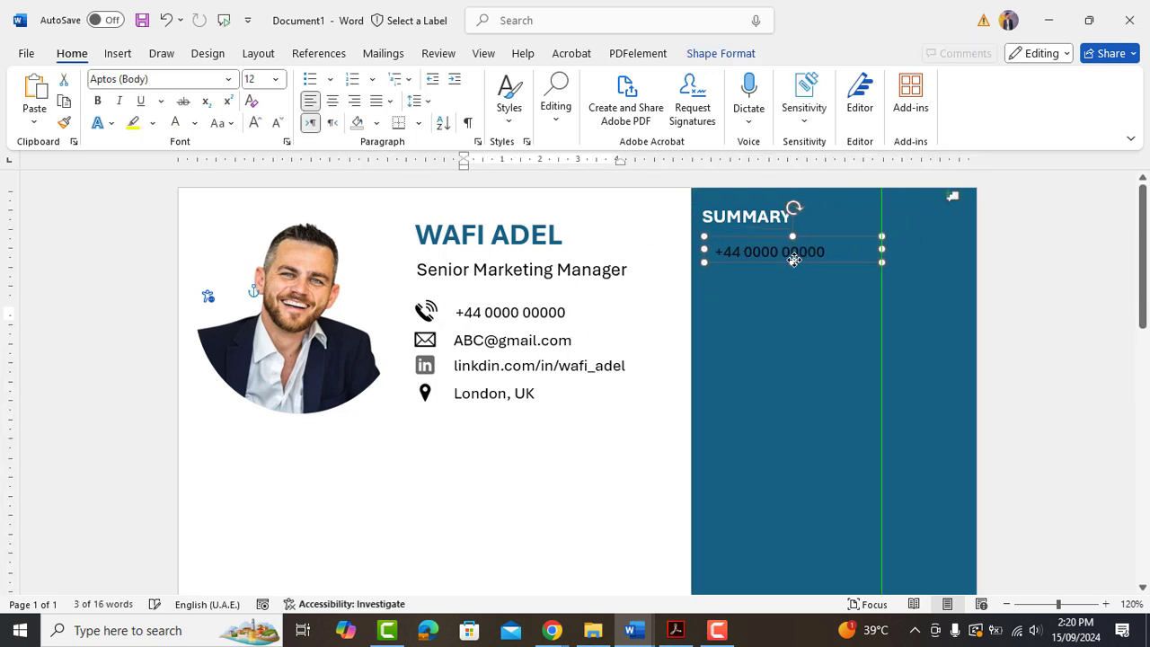
left_click_drag(881, 248, 970, 246)
left_click_drag(835, 261, 848, 557)
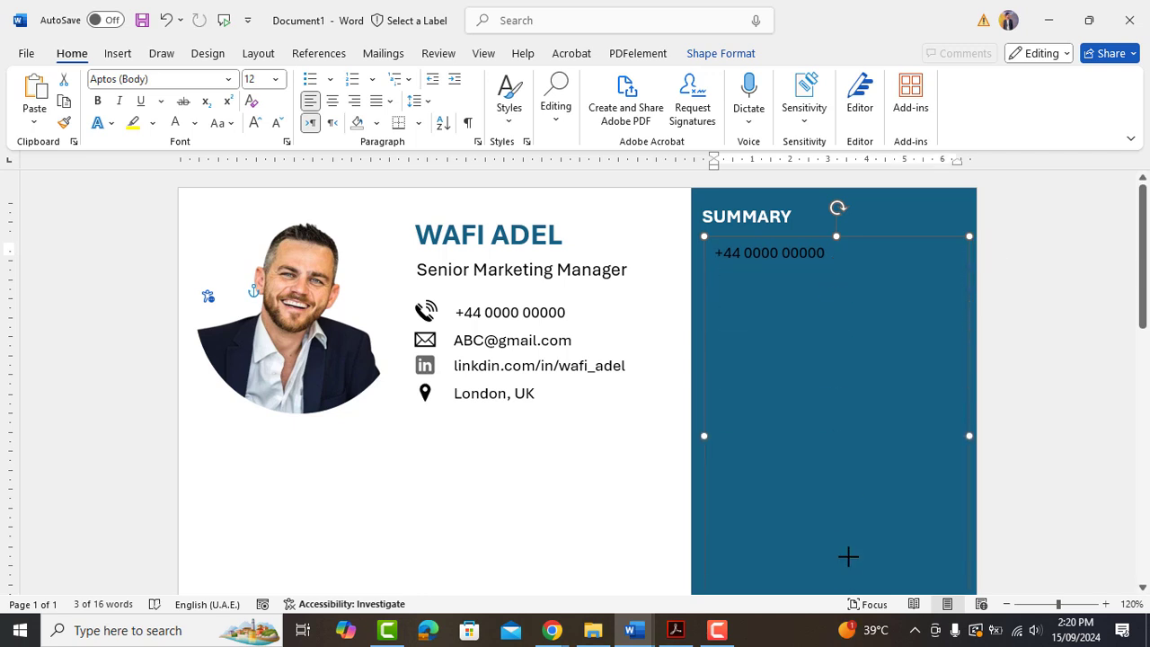
scroll(848, 556, "down", 3)
left_click_drag(835, 487, 831, 554)
scroll(811, 338, "up", 3)
Replace its text with the white profile paragraph, pasted as plain text, and shorten the box.
key("ctrl+a")
key("Delete")
left_click(195, 123)
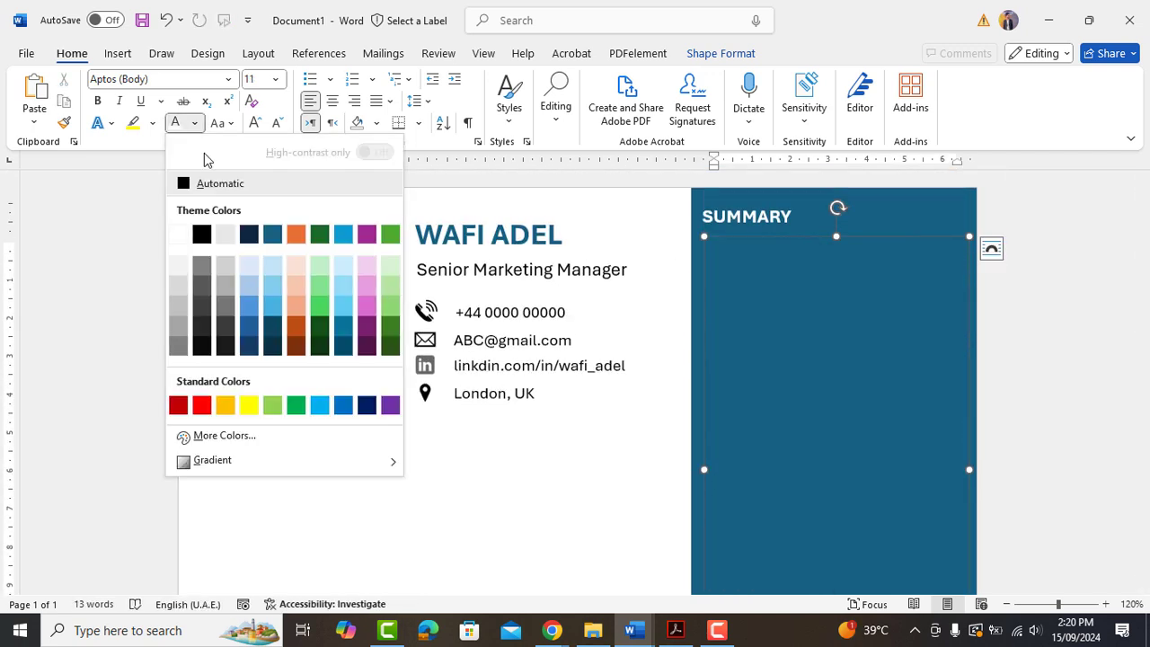
left_click(178, 233)
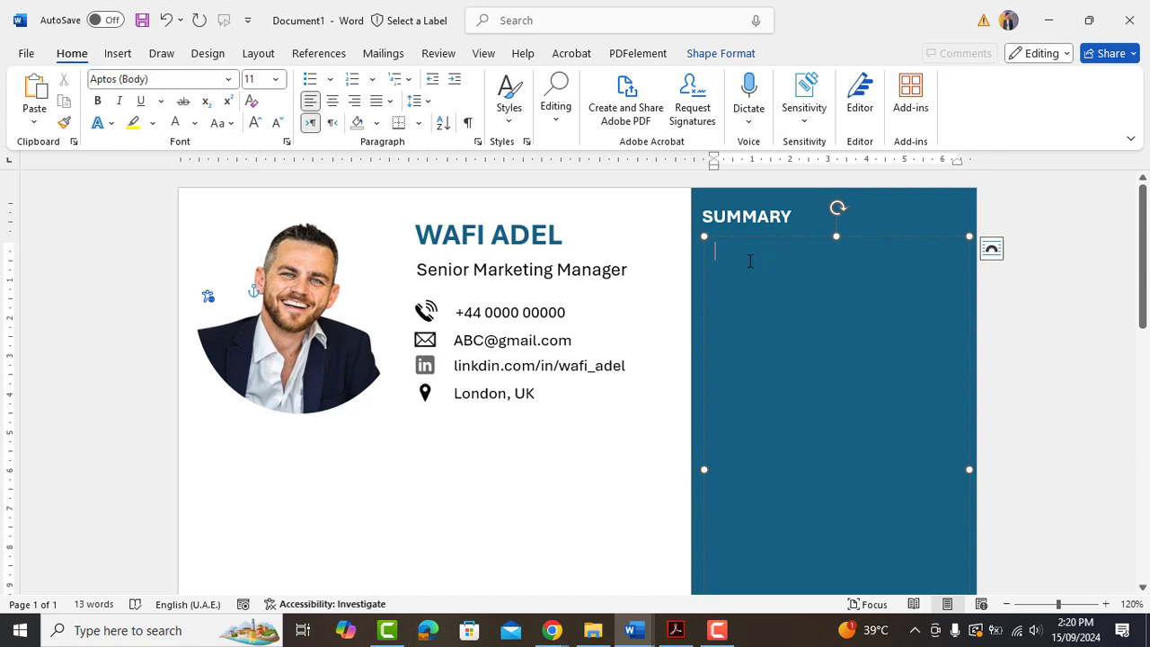
right_click(750, 260)
left_click(866, 373)
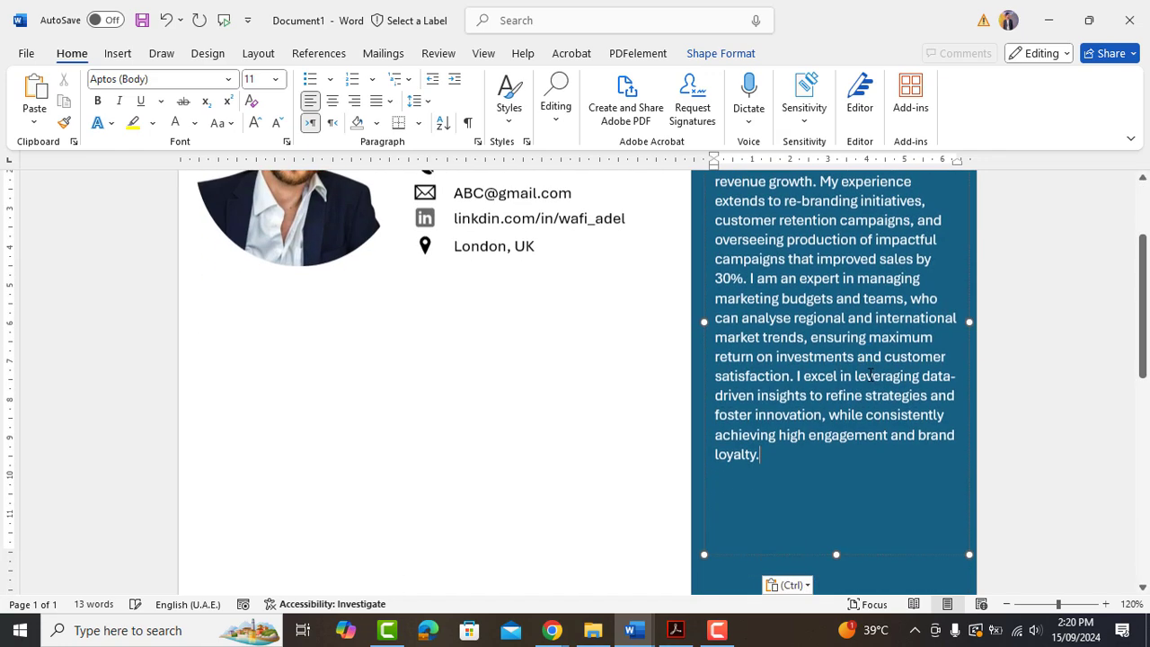
left_click_drag(838, 556, 827, 468)
Justify the summary paragraph.
key("ctrl+a")
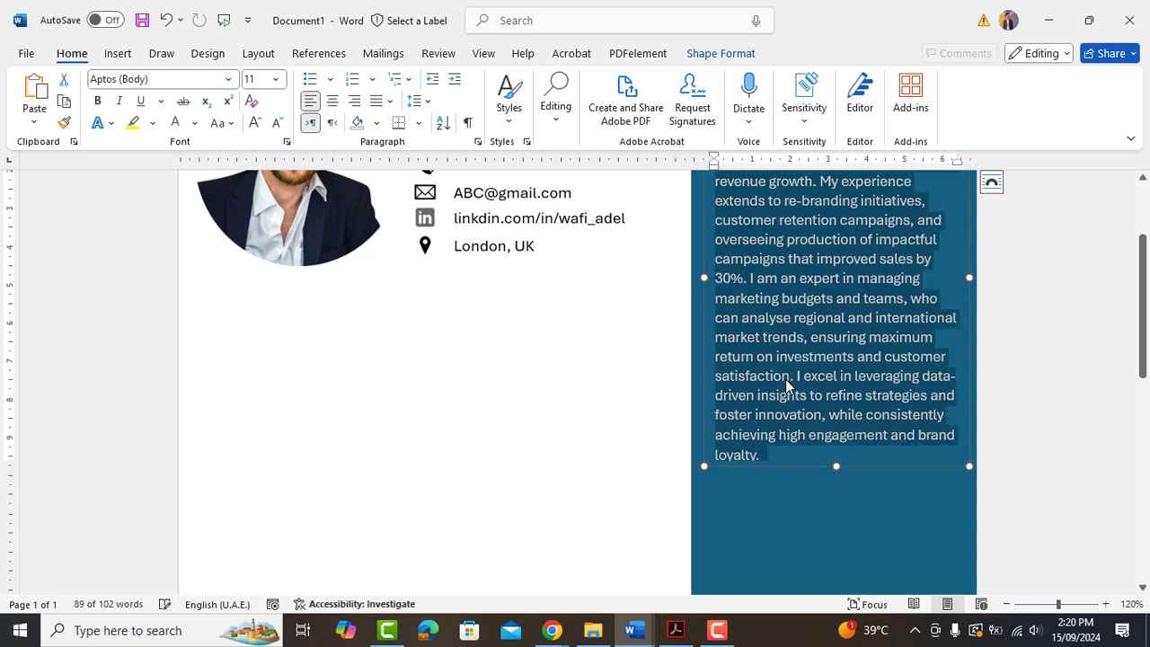
scroll(809, 388, "up", 3)
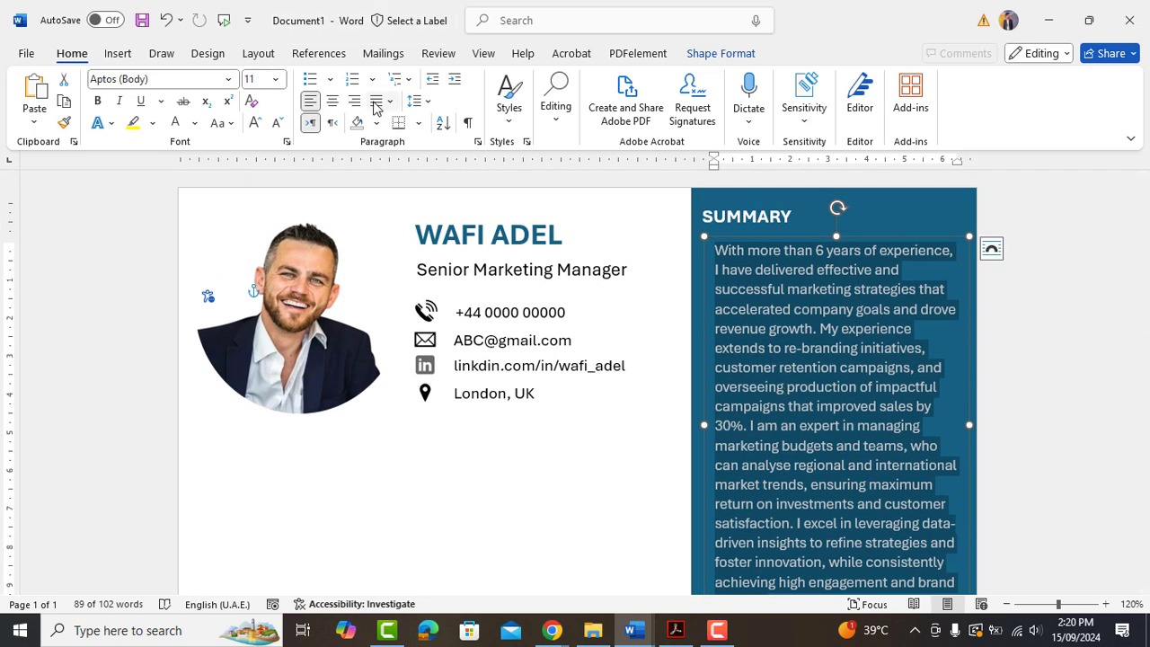
left_click(388, 101)
left_click(411, 120)
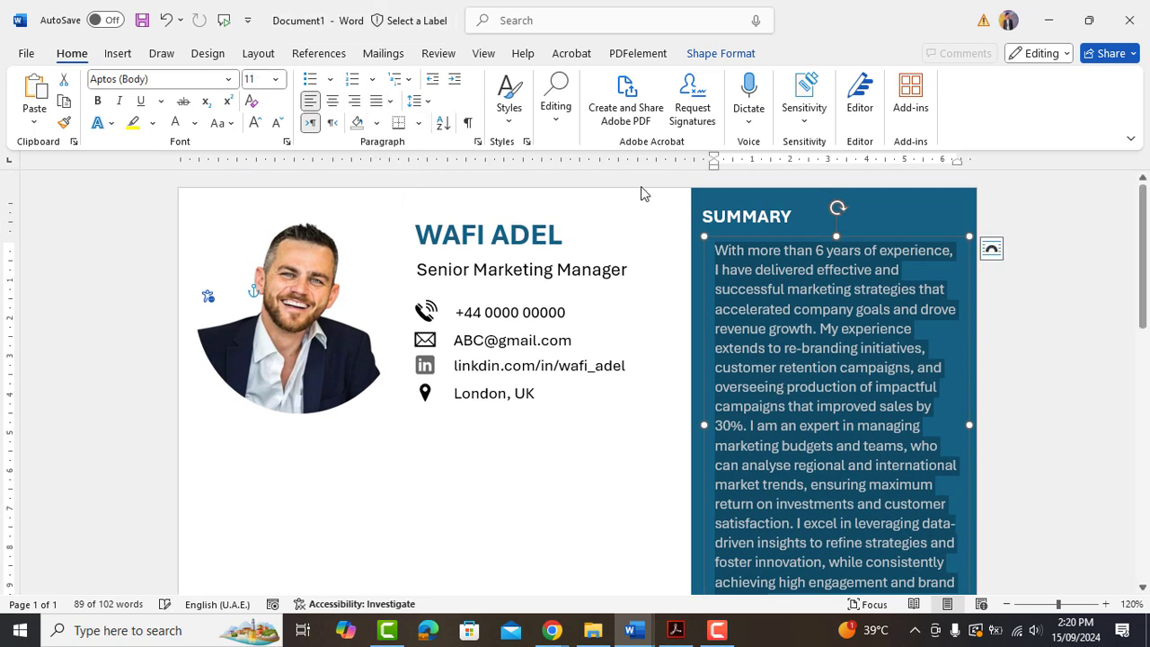
left_click(808, 332)
scroll(809, 341, "down", 4)
scroll(811, 360, "up", 4)
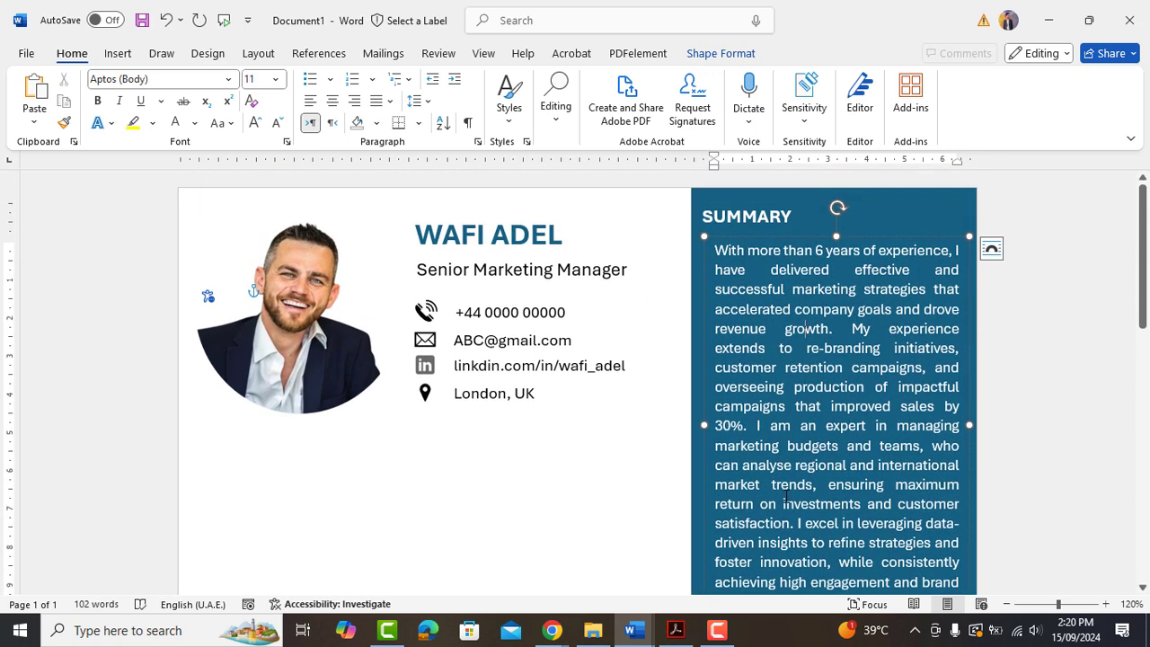
left_click(571, 482)
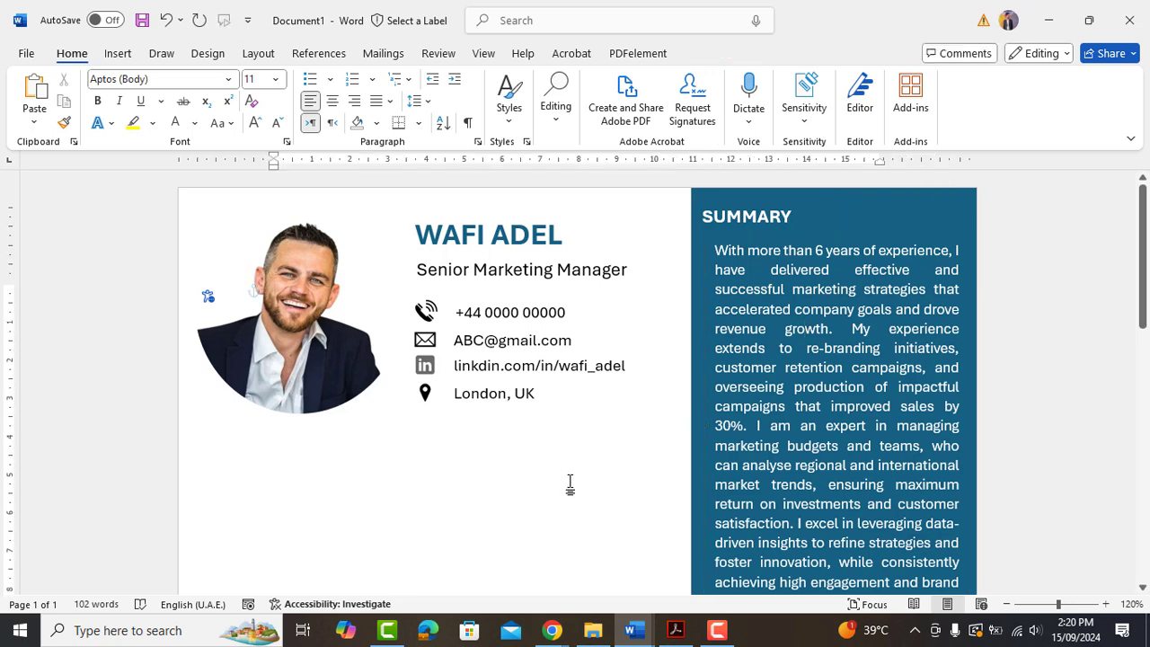
key("ctrl+p")
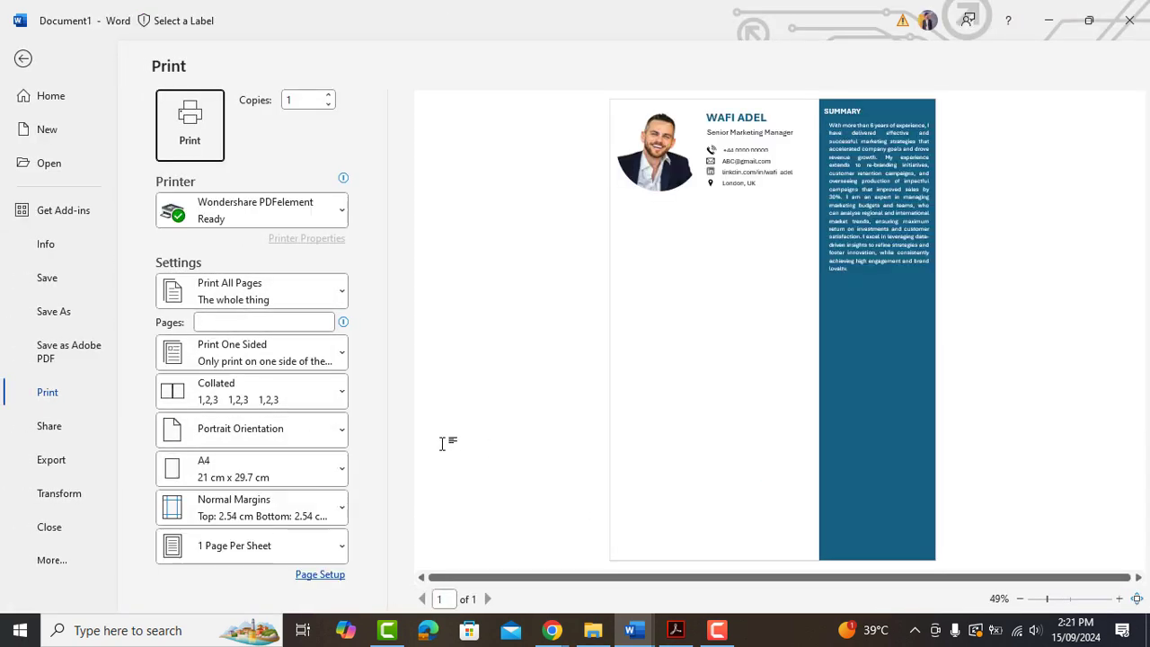
key("Escape")
left_click(486, 235)
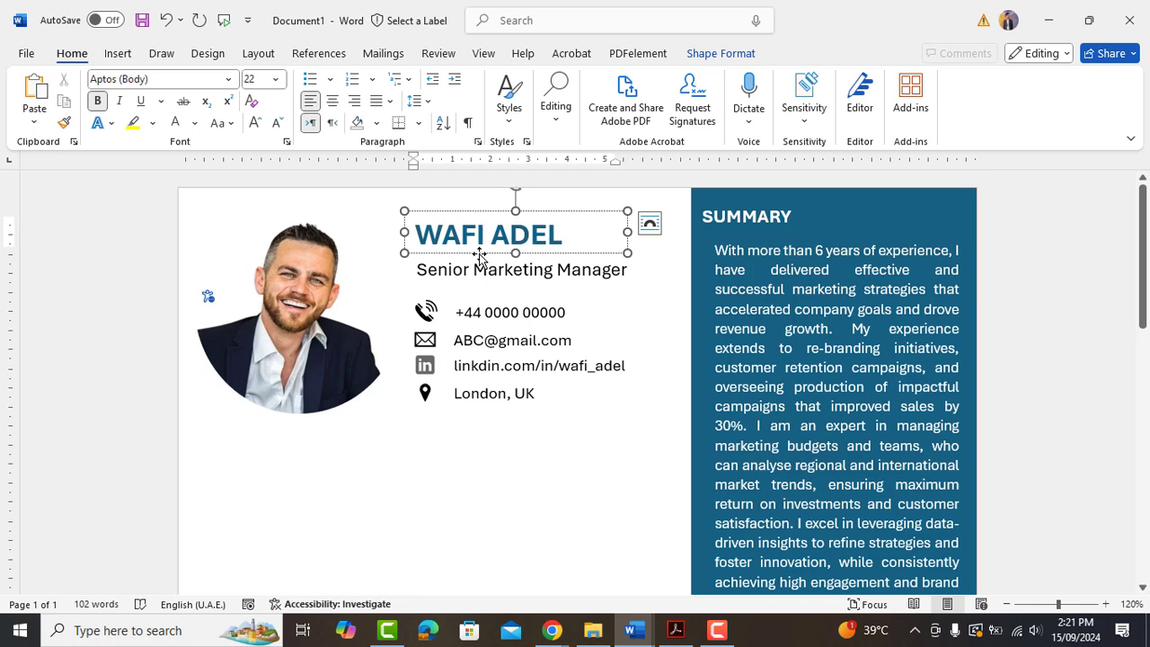
Copy the name box below the photo and retype it as WORK EXPERIENCE.
left_click_drag(481, 258, 292, 468)
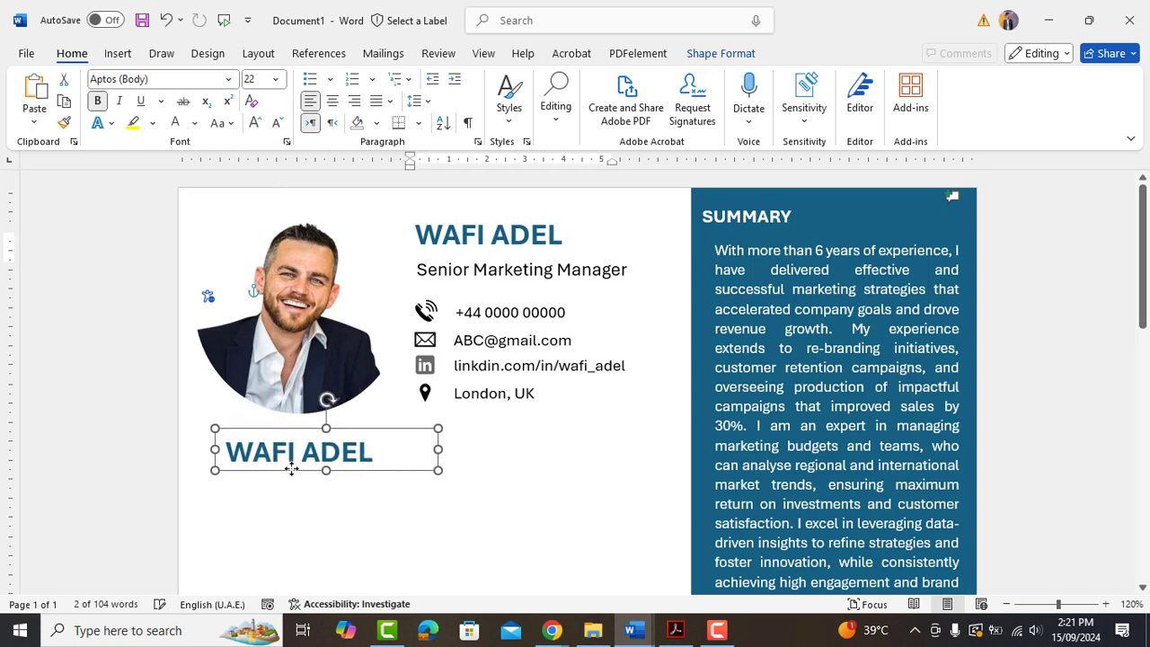
scroll(392, 416, "down", 2)
scroll(328, 377, "up", 1)
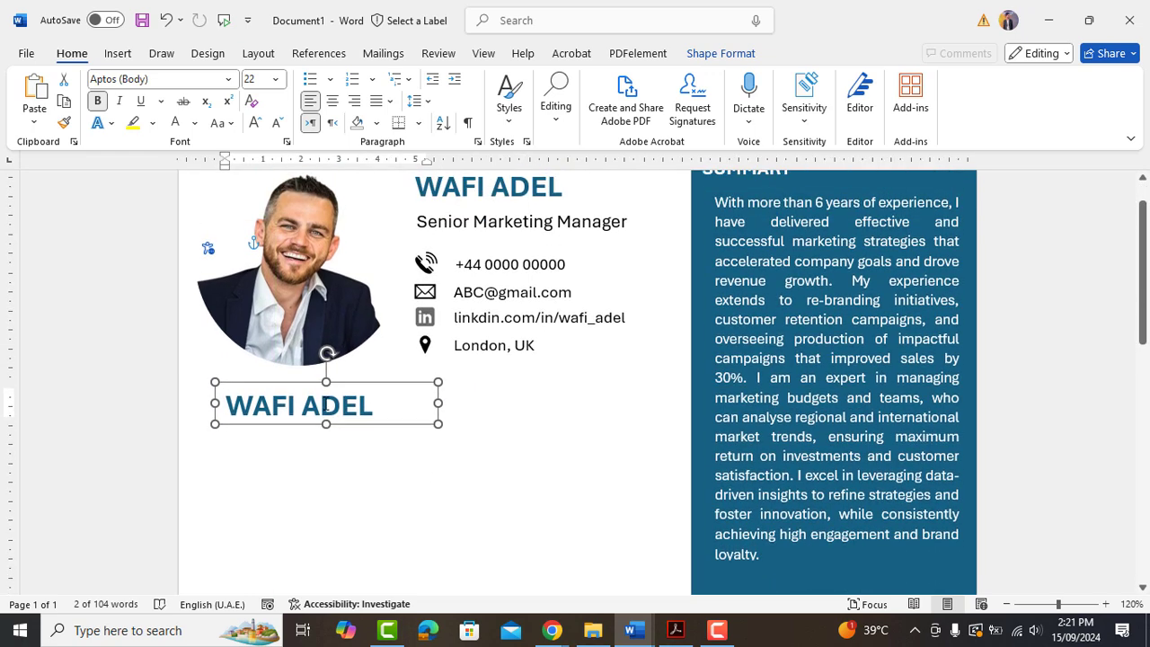
triple_click(320, 404)
scroll(319, 404, "up", 1)
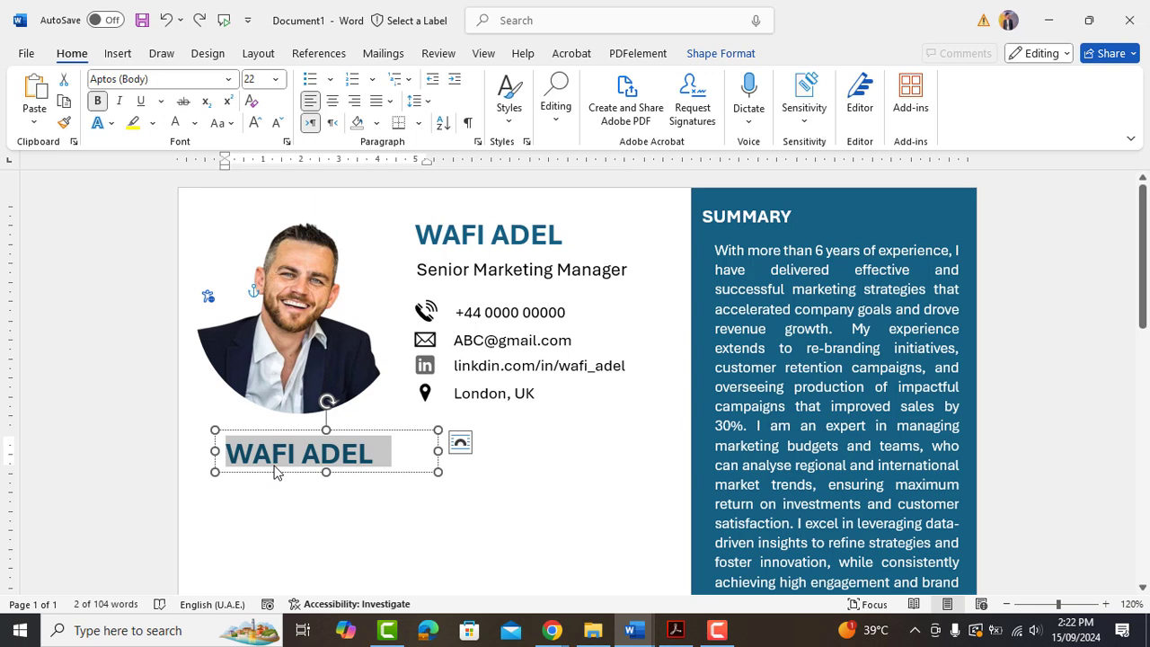
type("WORK EXPERIENCE")
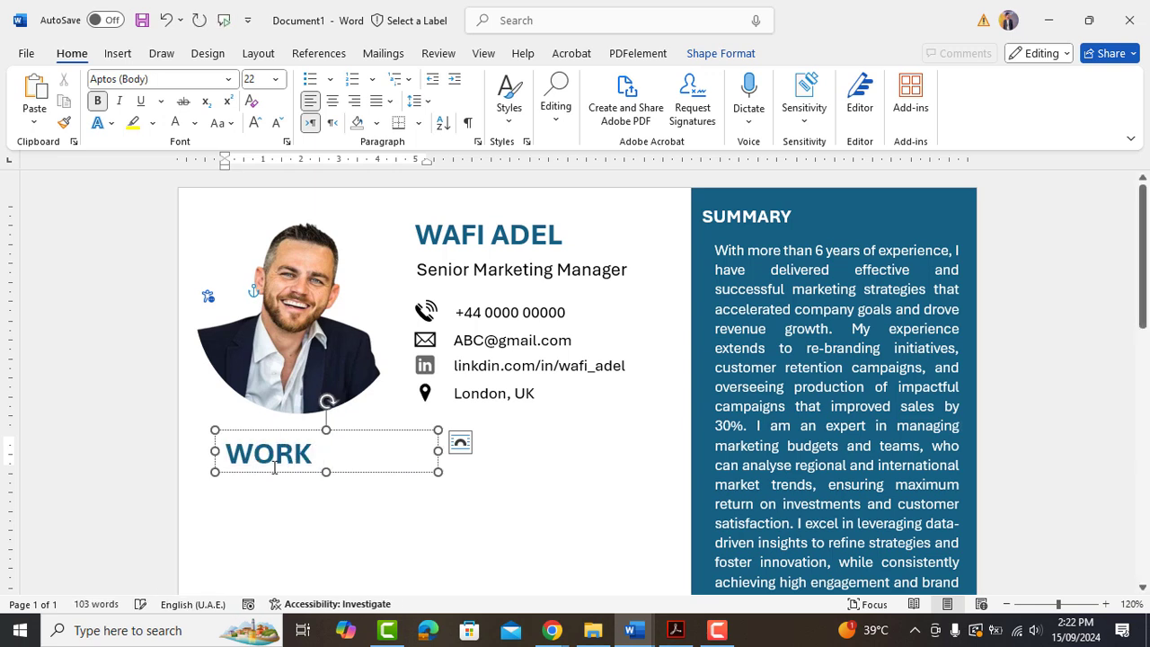
Shrink the WORK EXPERIENCE heading's font and fit its box on one line.
left_click(436, 470)
left_click_drag(437, 450, 568, 450)
triple_click(498, 453)
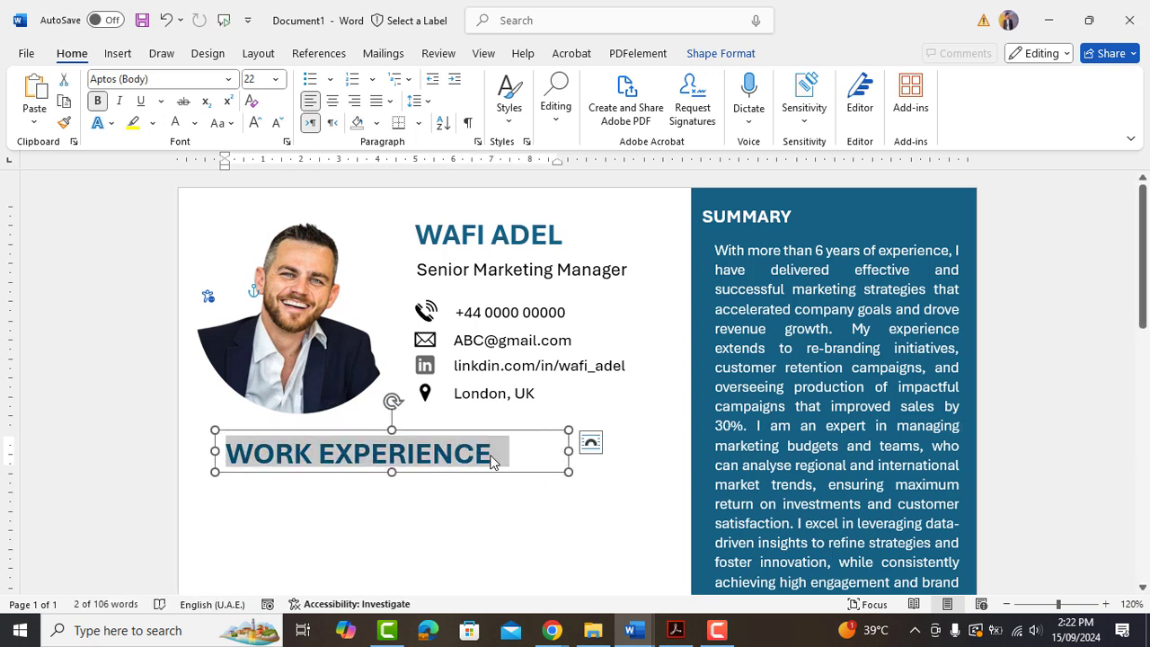
left_click(277, 123)
left_click(277, 123)
left_click(277, 123)
left_click(276, 123)
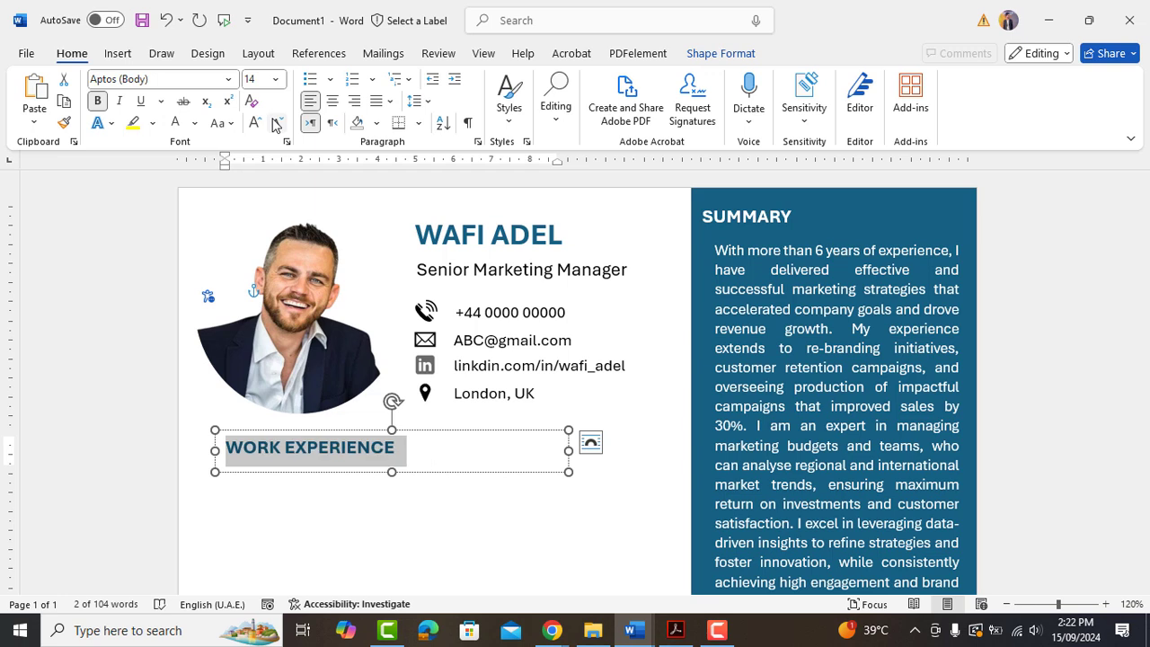
left_click_drag(278, 436, 272, 431)
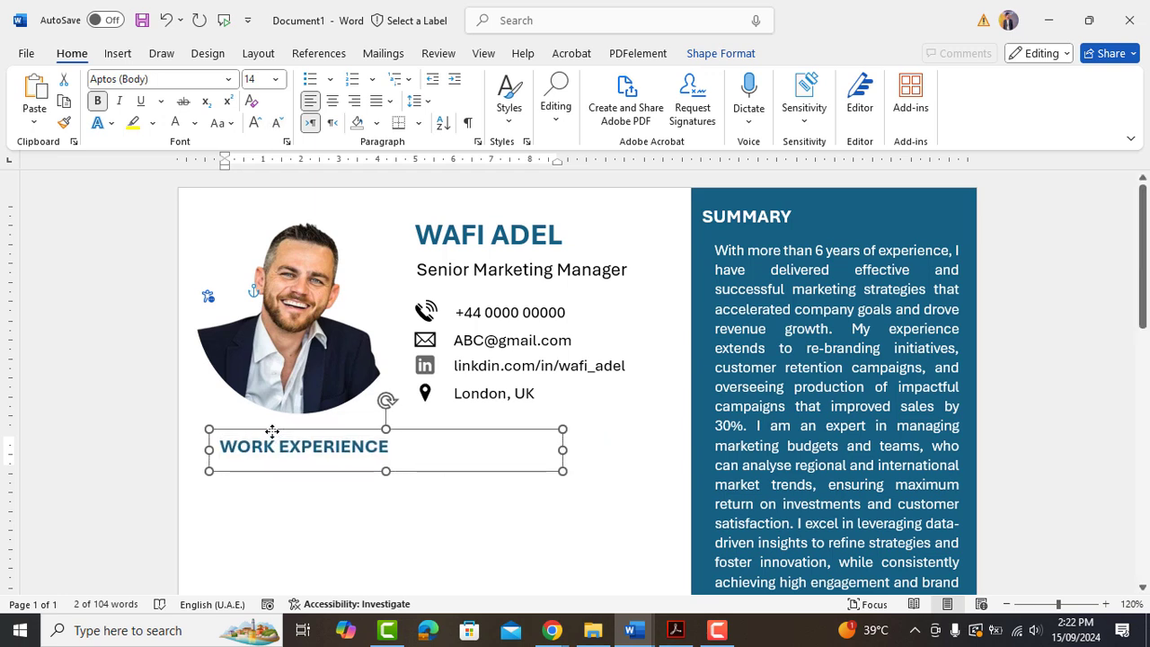
left_click_drag(562, 449, 401, 449)
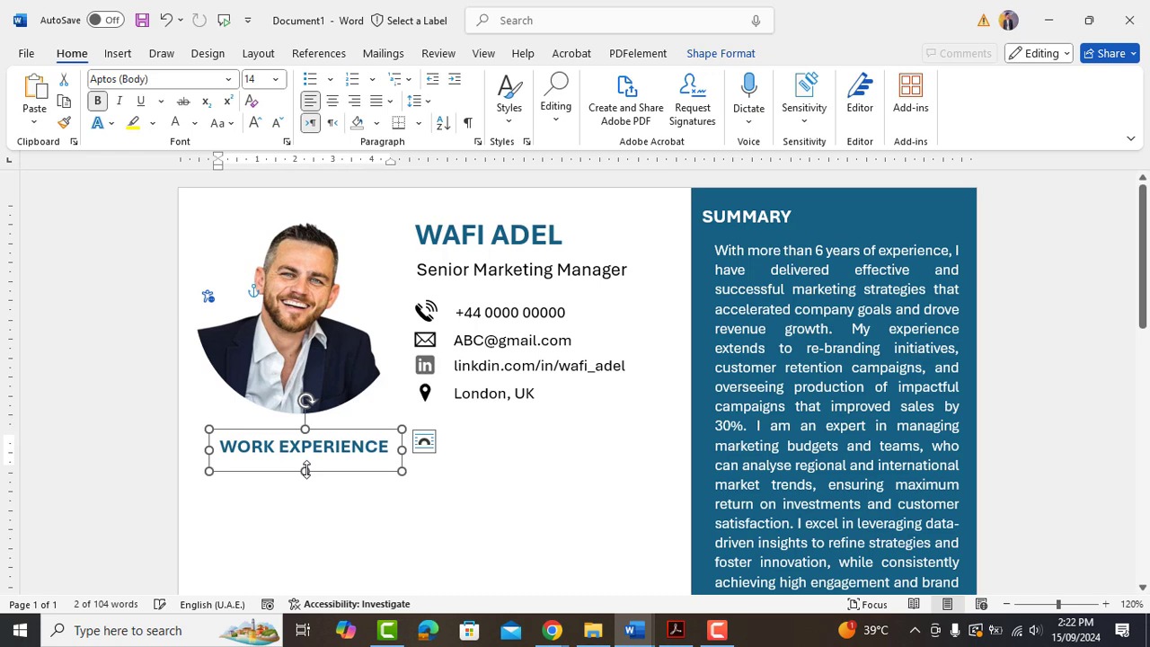
left_click_drag(305, 471, 304, 459)
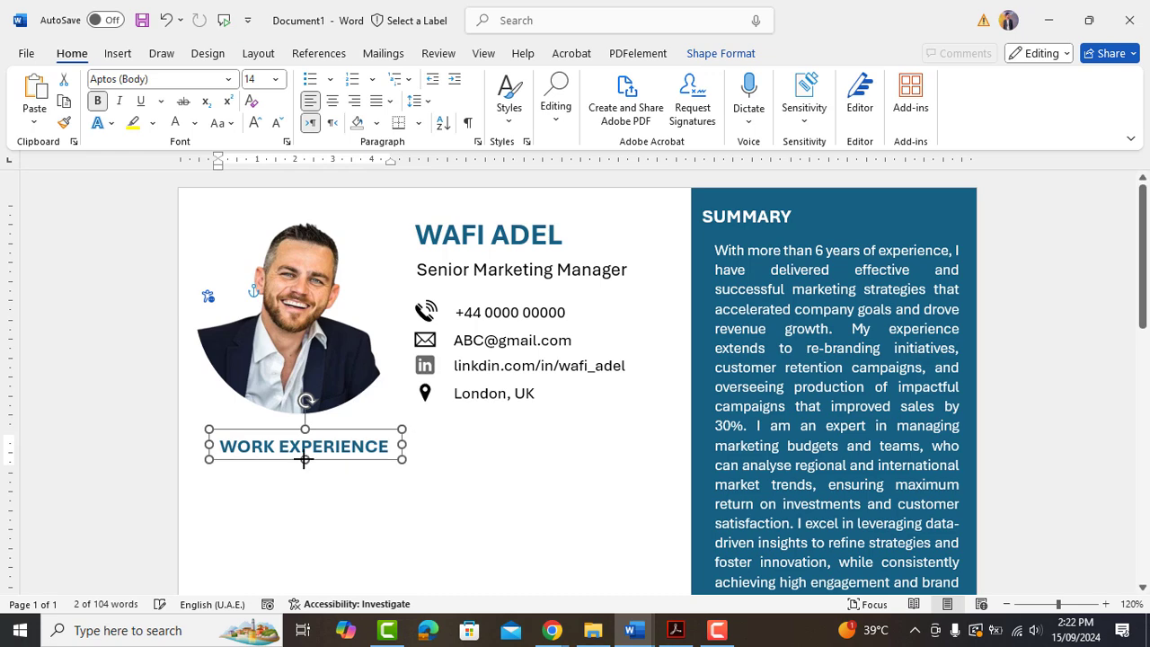
Draw a straight line under WORK EXPERIENCE across the white column.
left_click(120, 55)
left_click(241, 80)
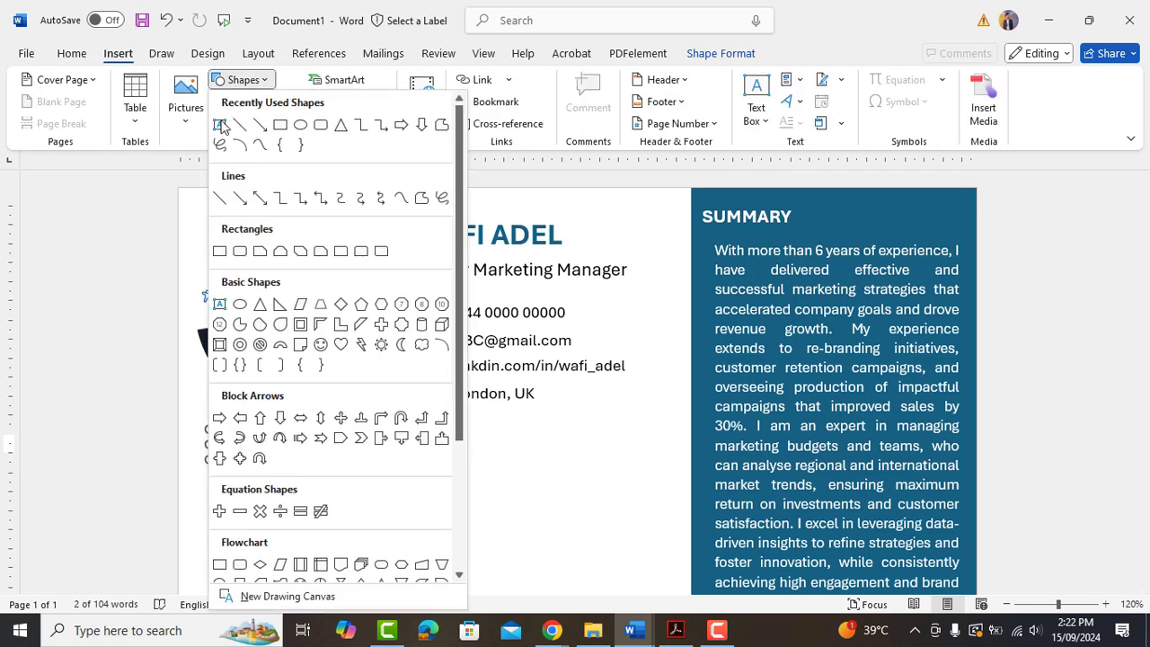
left_click(217, 199)
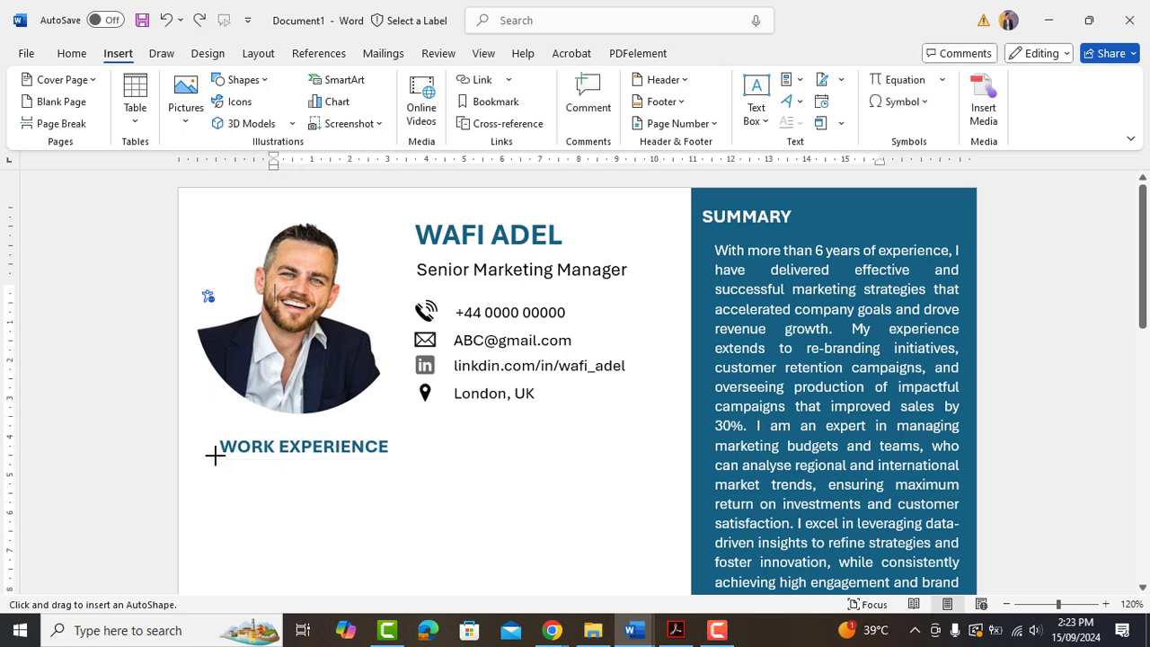
left_click_drag(215, 456, 314, 457)
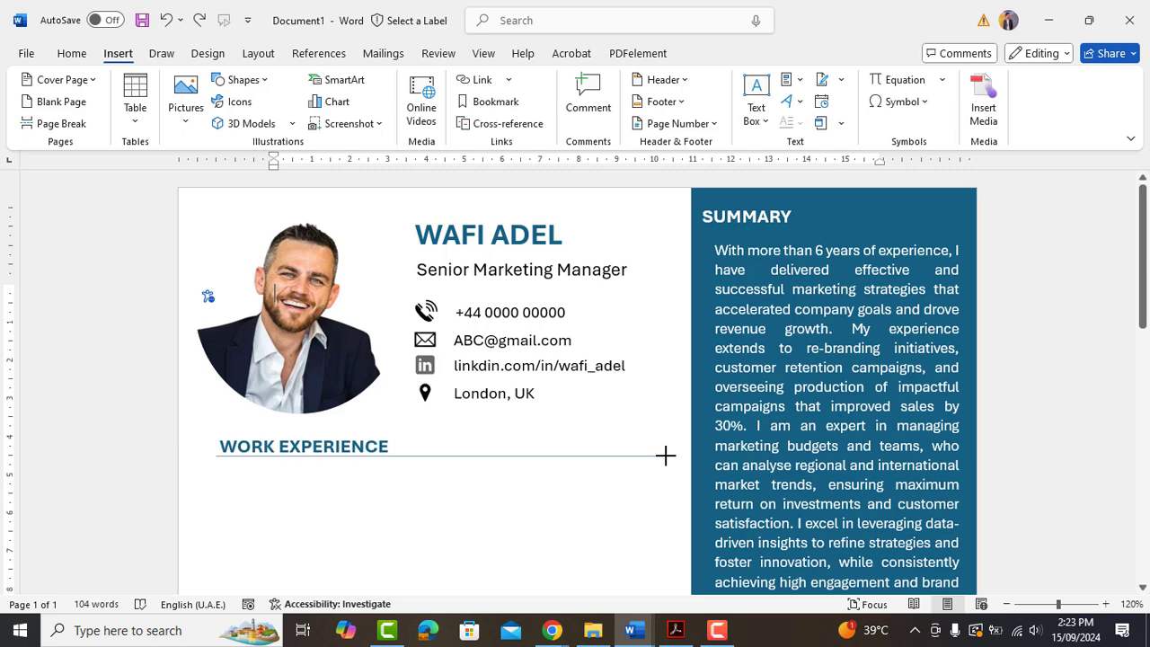
left_click_drag(665, 456, 666, 455)
left_click(299, 488)
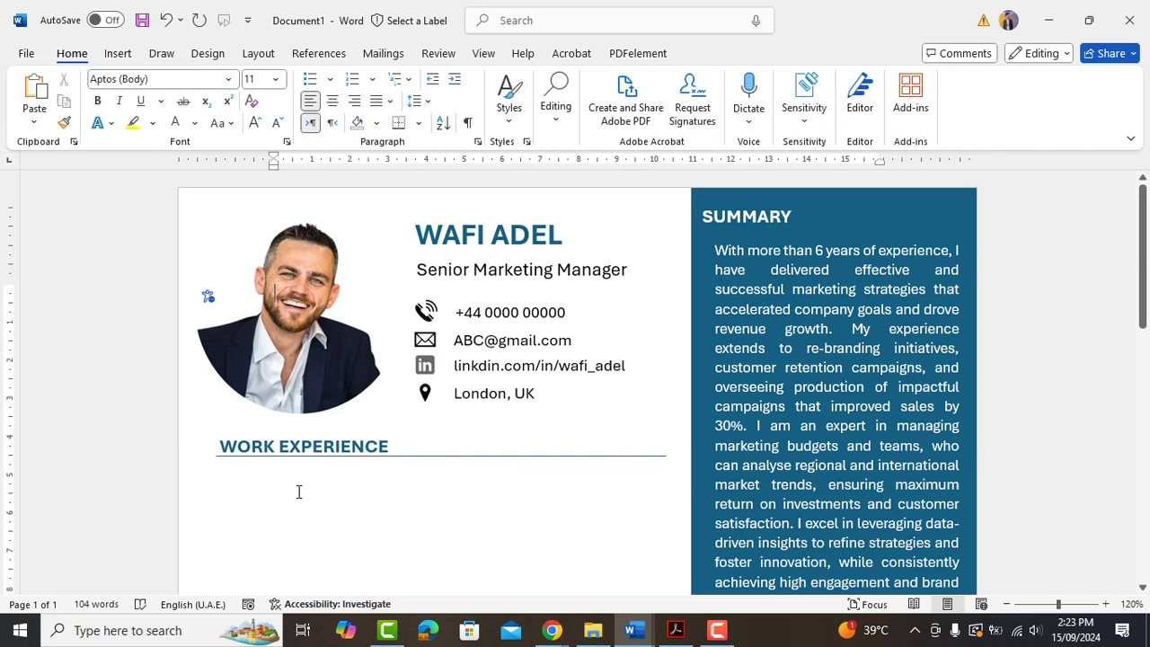
Copy the London, UK box below WORK EXPERIENCE and enlarge it to the rule's width.
left_click(482, 409)
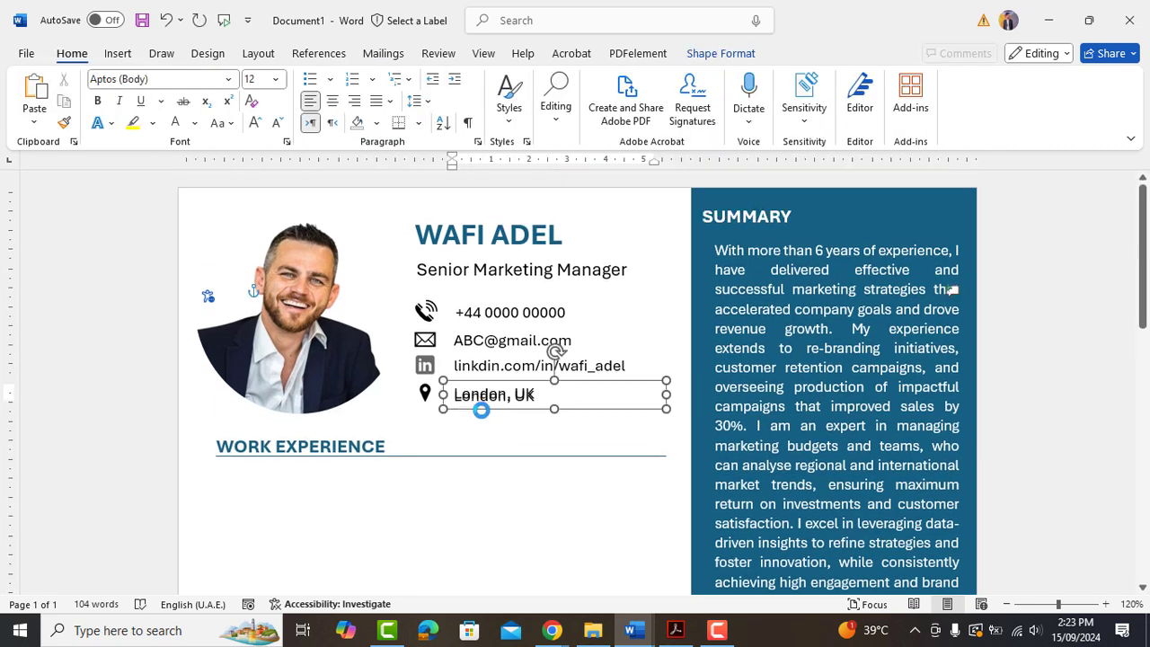
left_click_drag(482, 415, 248, 491)
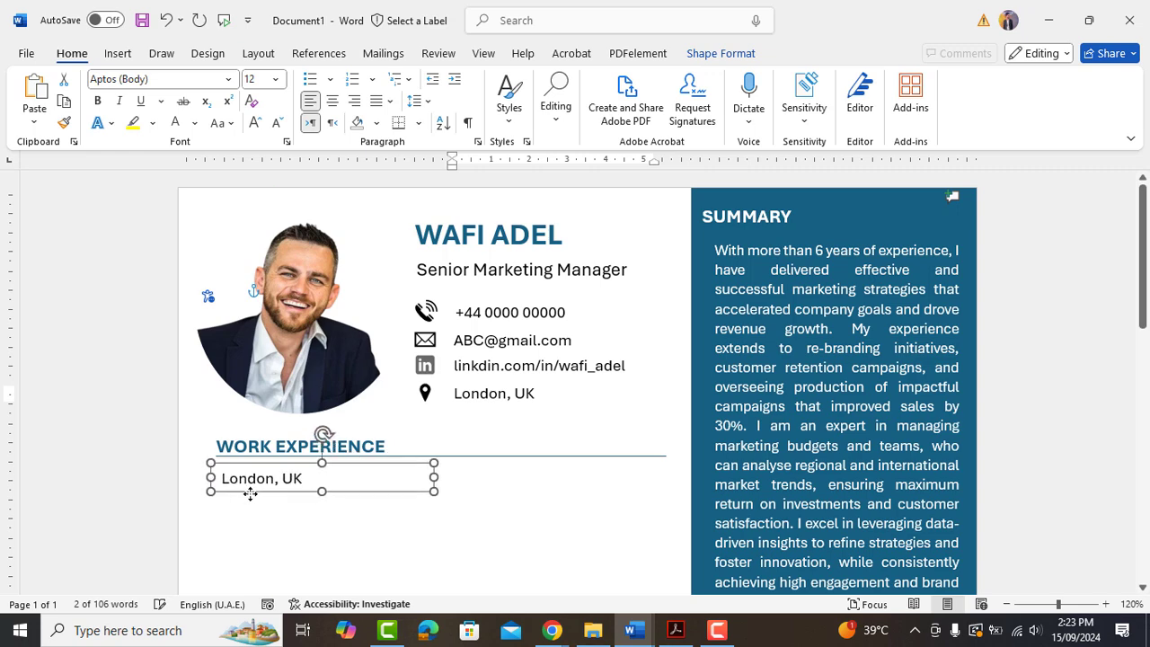
left_click_drag(433, 477, 686, 482)
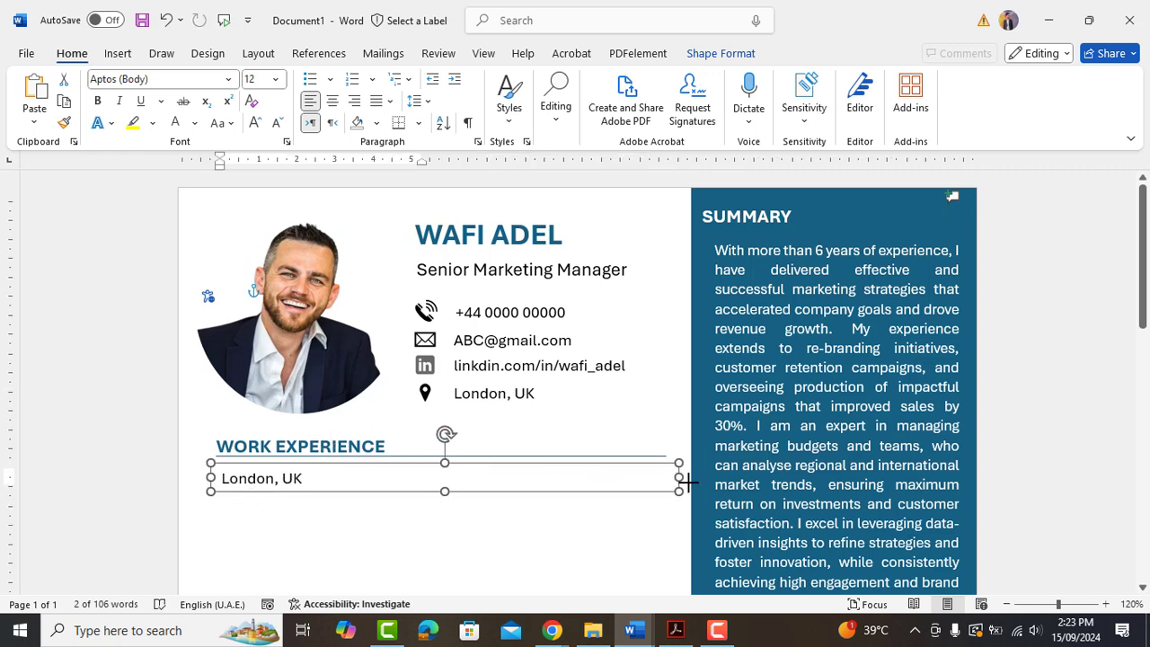
scroll(433, 395, "down", 3, "ctrl")
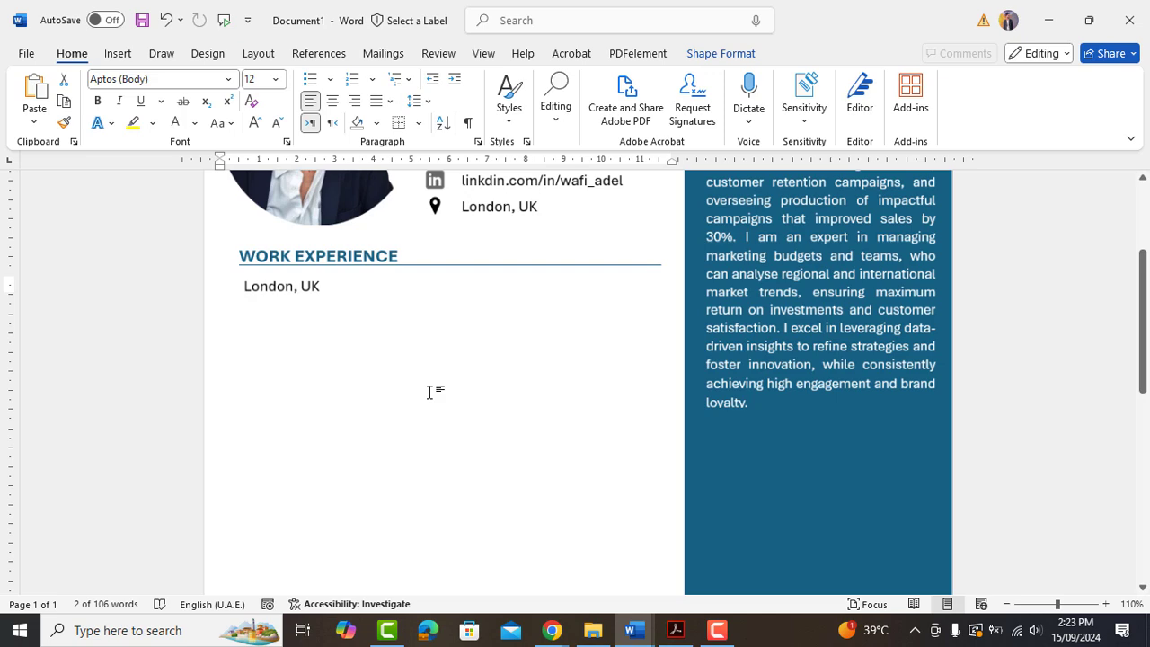
left_click_drag(481, 328, 481, 536)
scroll(461, 400, "up", 1)
scroll(460, 401, "down", 4)
left_click_drag(479, 393, 477, 545)
scroll(423, 402, "up", 1)
scroll(423, 402, "up", 3)
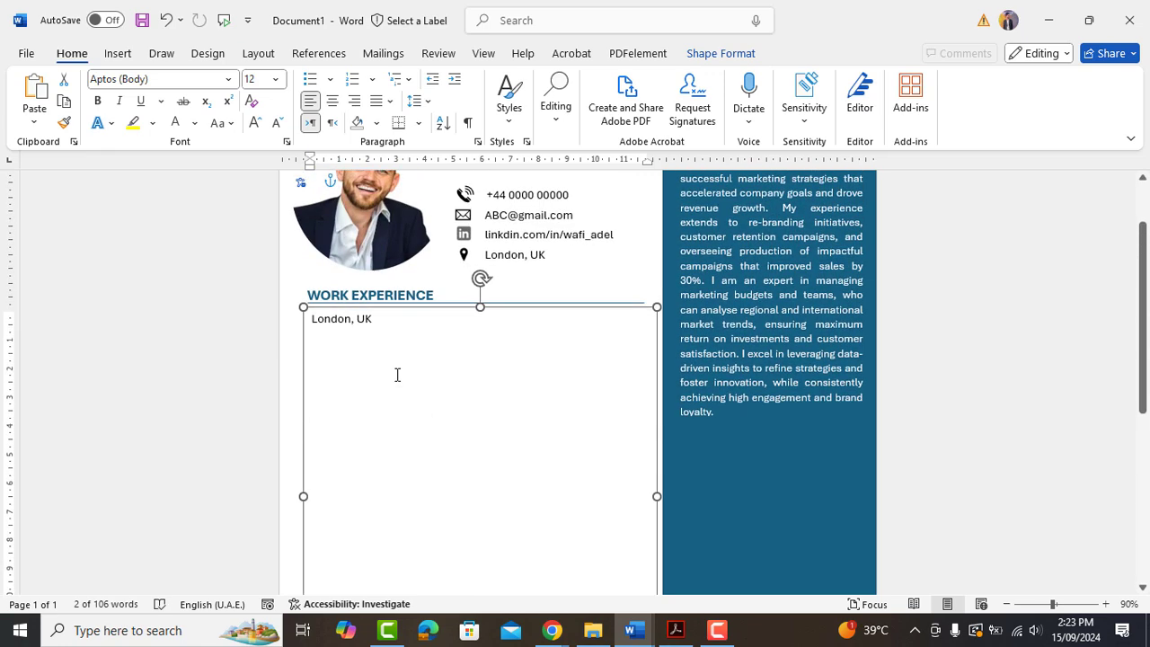
Replace its text with the pasted MarkeLeap and MarketPilot roles and make it taller.
key("ctrl+a")
key("Delete")
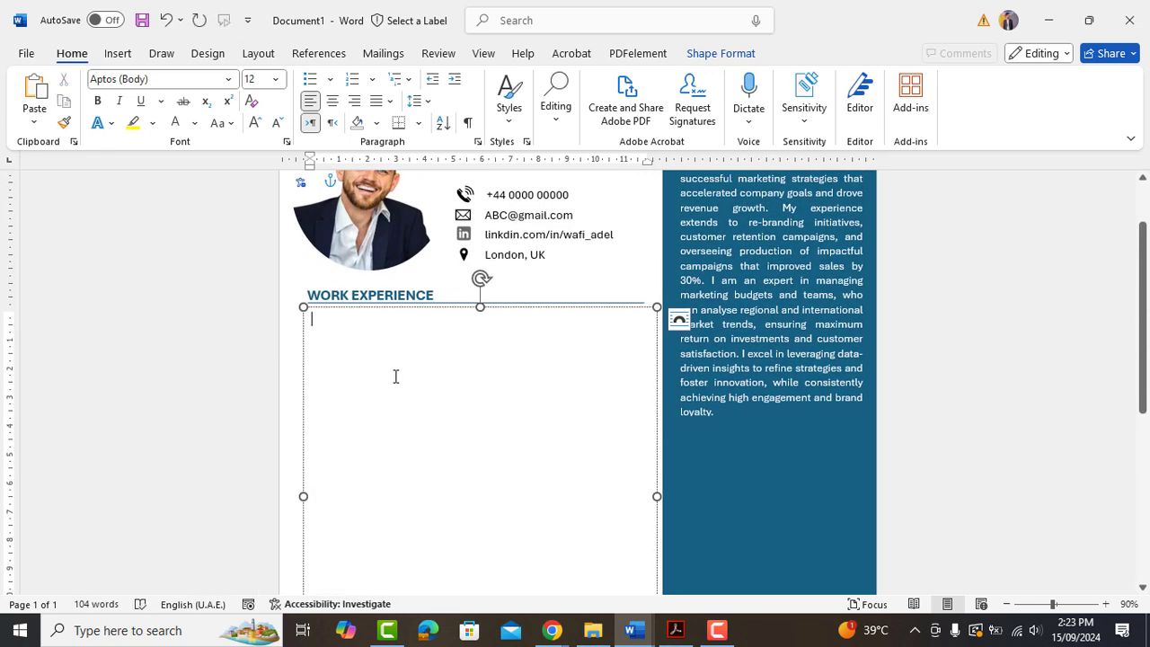
scroll(395, 375, "up", 1)
scroll(366, 335, "down", 3)
key("ctrl+v")
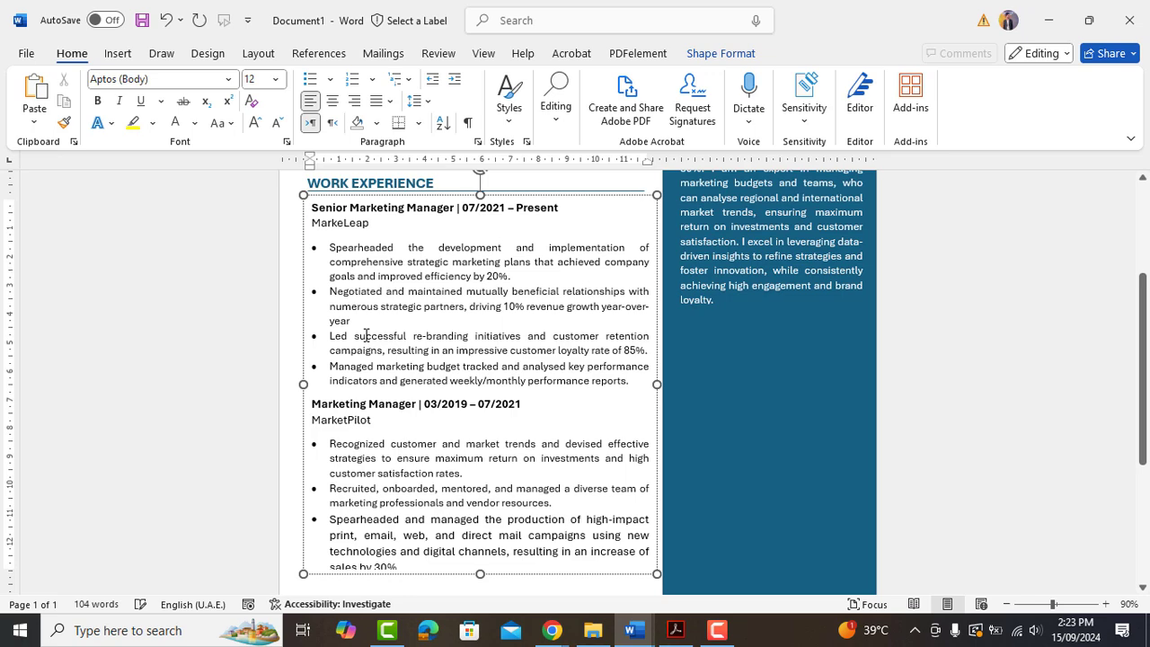
scroll(365, 335, "up", 1)
scroll(366, 335, "down", 4)
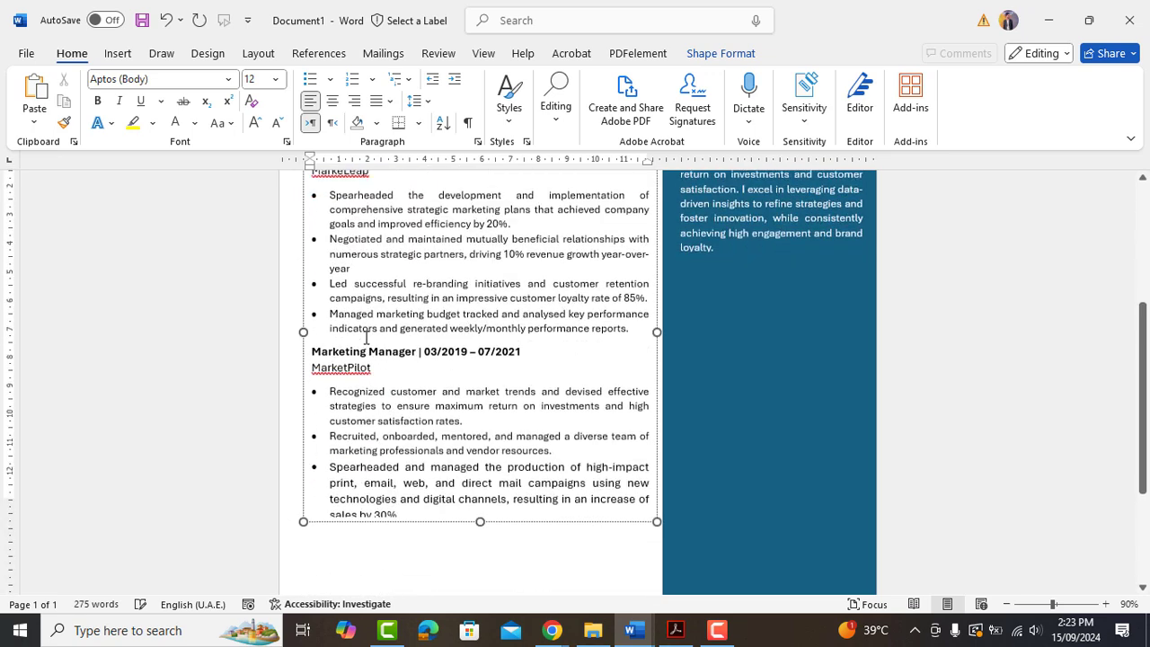
left_click_drag(480, 433, 475, 519)
scroll(439, 429, "up", 5)
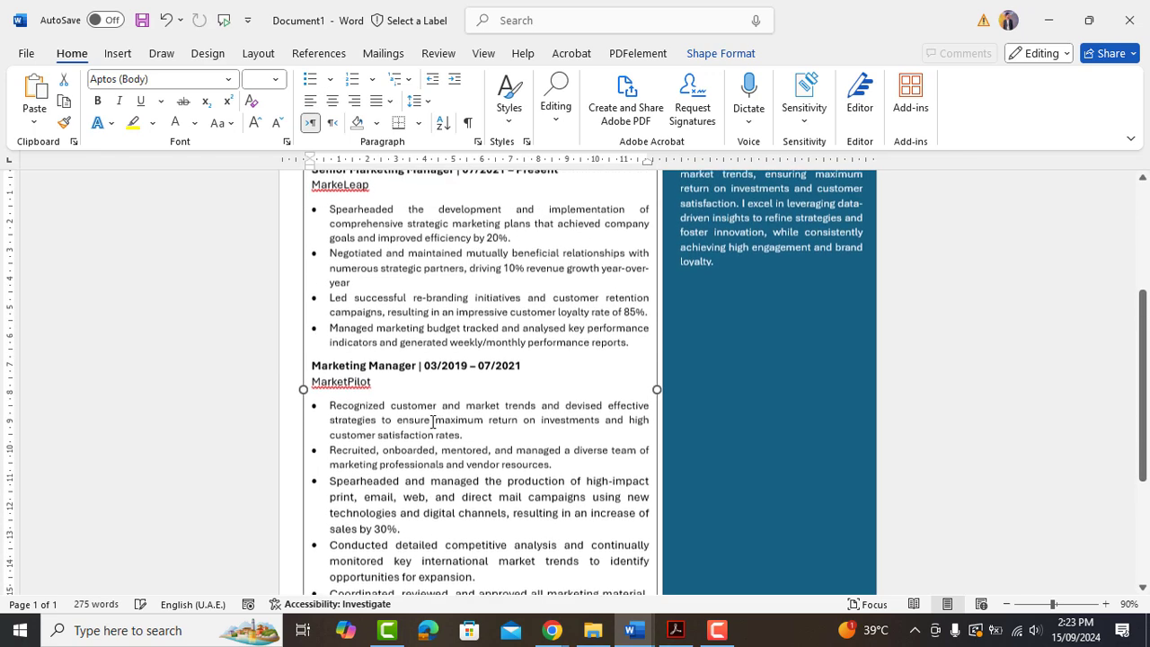
left_click(413, 407)
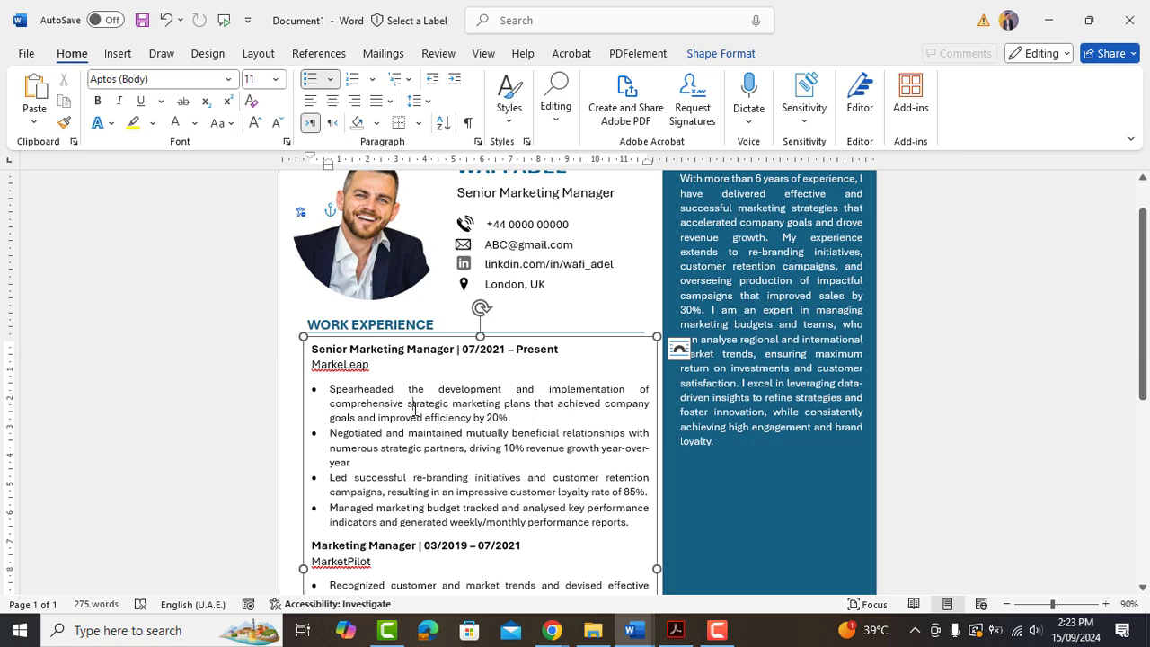
scroll(413, 399, "up", 1)
Duplicate the WORK EXPERIENCE heading together with its rule.
scroll(449, 321, "down", 1)
scroll(422, 369, "up", 1)
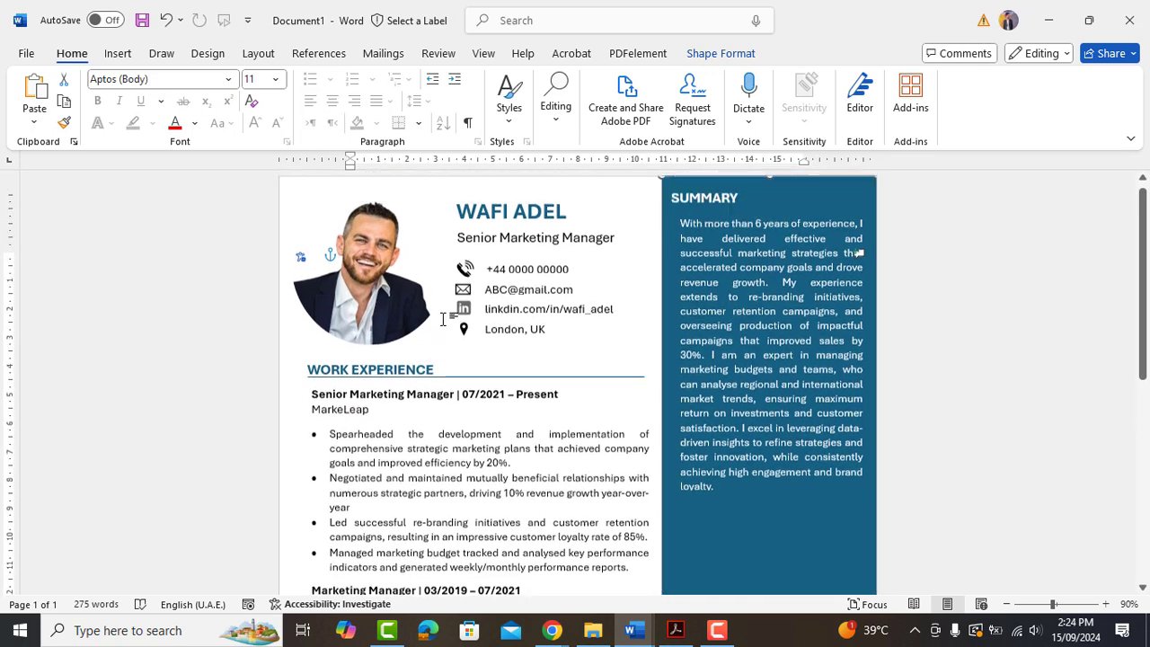
left_click(440, 381)
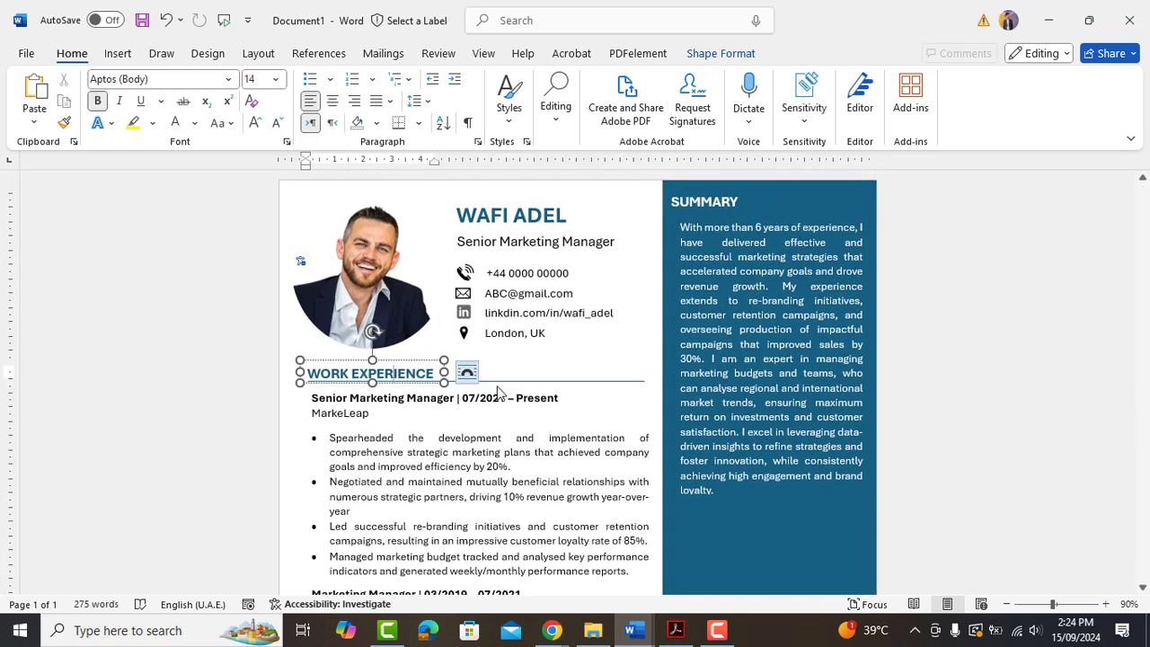
left_click(412, 368)
left_click_drag(416, 384, 413, 393)
scroll(409, 360, "down", 1)
scroll(412, 347, "down", 3)
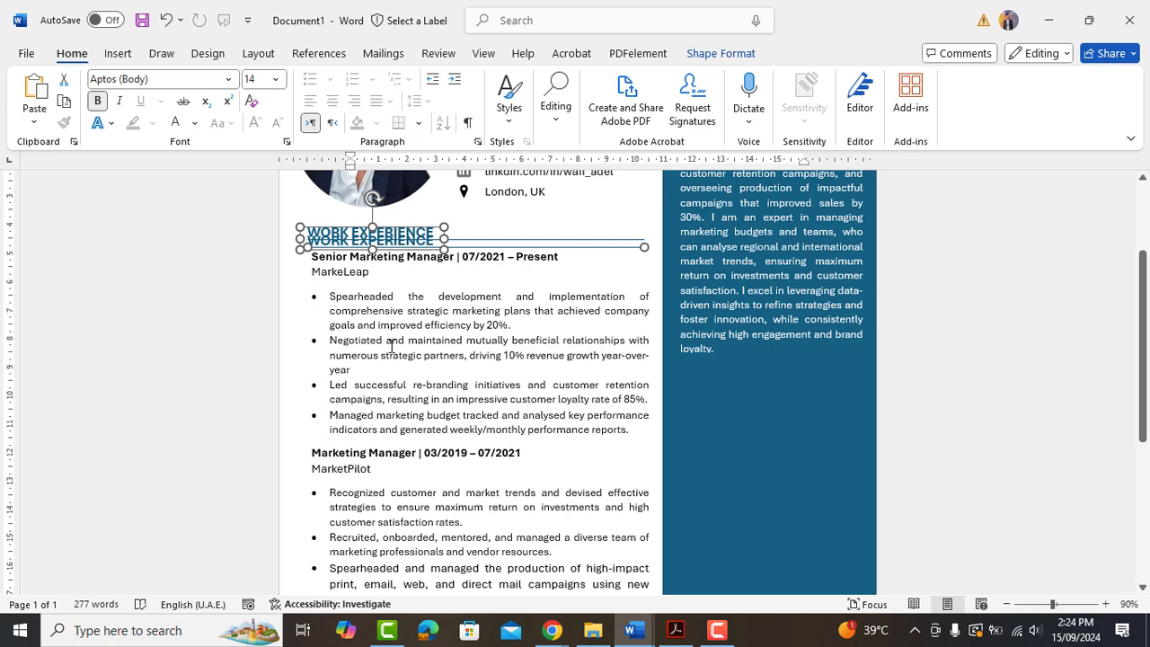
Nudge the heading copy below the job list with arrow keys and select its text.
key("Down")
key("Down")
key("Down")
key("Down")
key("Down")
key("Down")
key("Down")
key("Down")
key("Down")
key("Down")
key("Down")
key("Down")
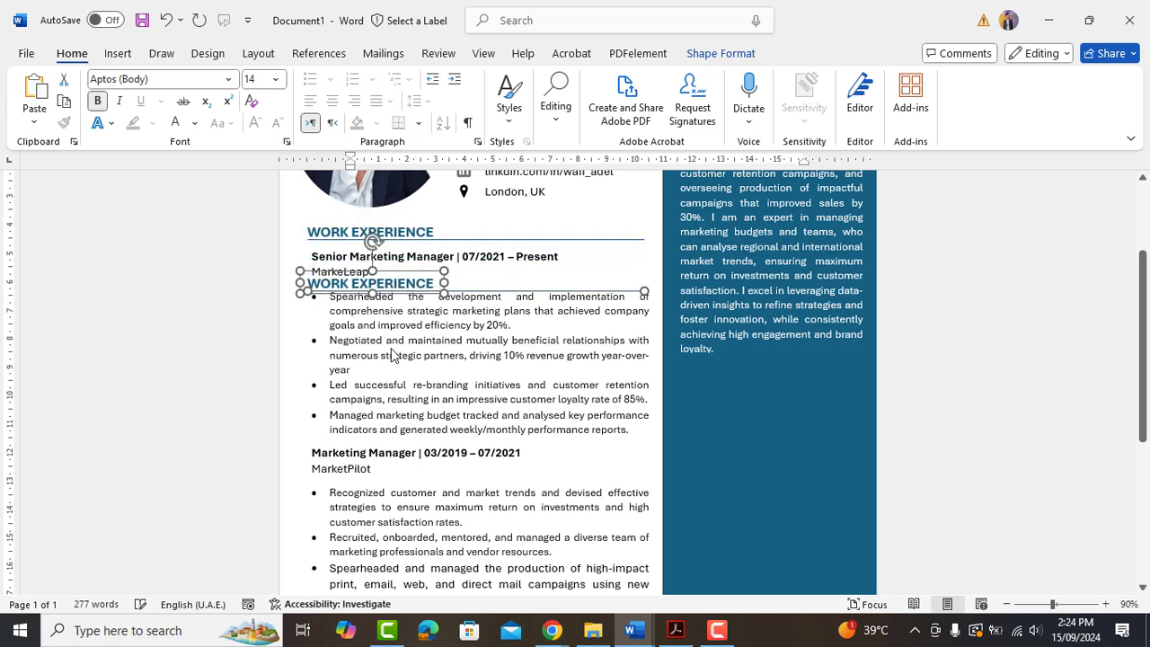
key("Down")
key("Down")
key("Down")
key("Down")
key("Down")
key("Down")
key("Down")
key("Down")
key("Down")
key("Down")
key("Down")
key("Down")
key("Down")
key("Down")
key("Down")
key("Down")
key("Down")
key("Down")
key("Down")
key("Down")
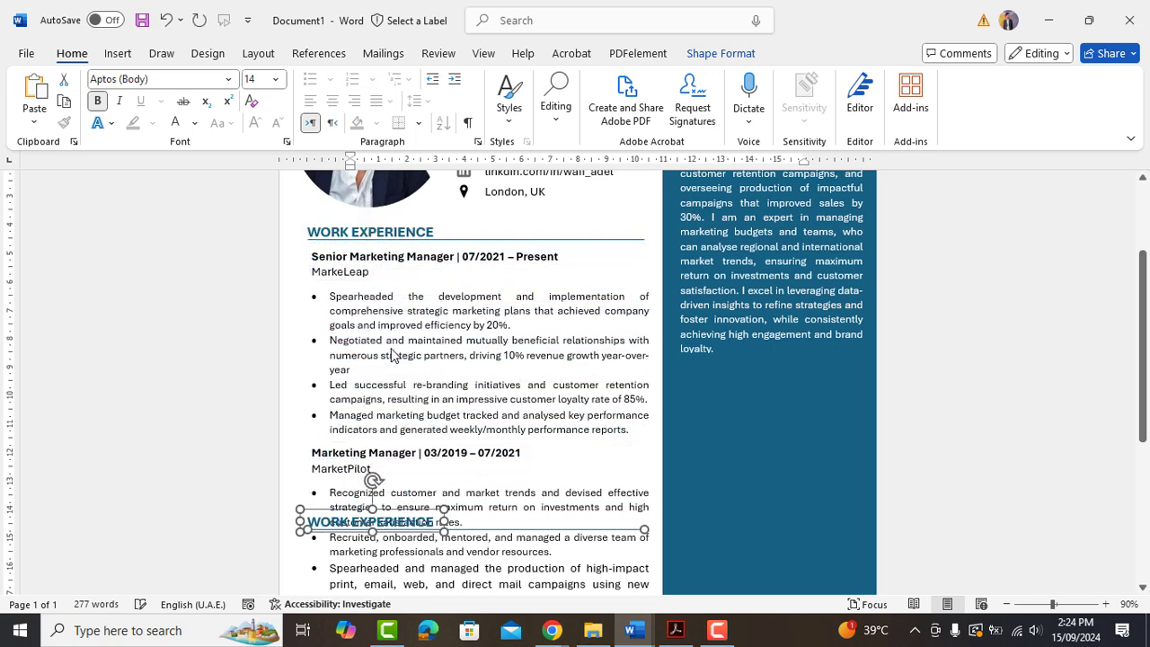
scroll(396, 347, "down", 8)
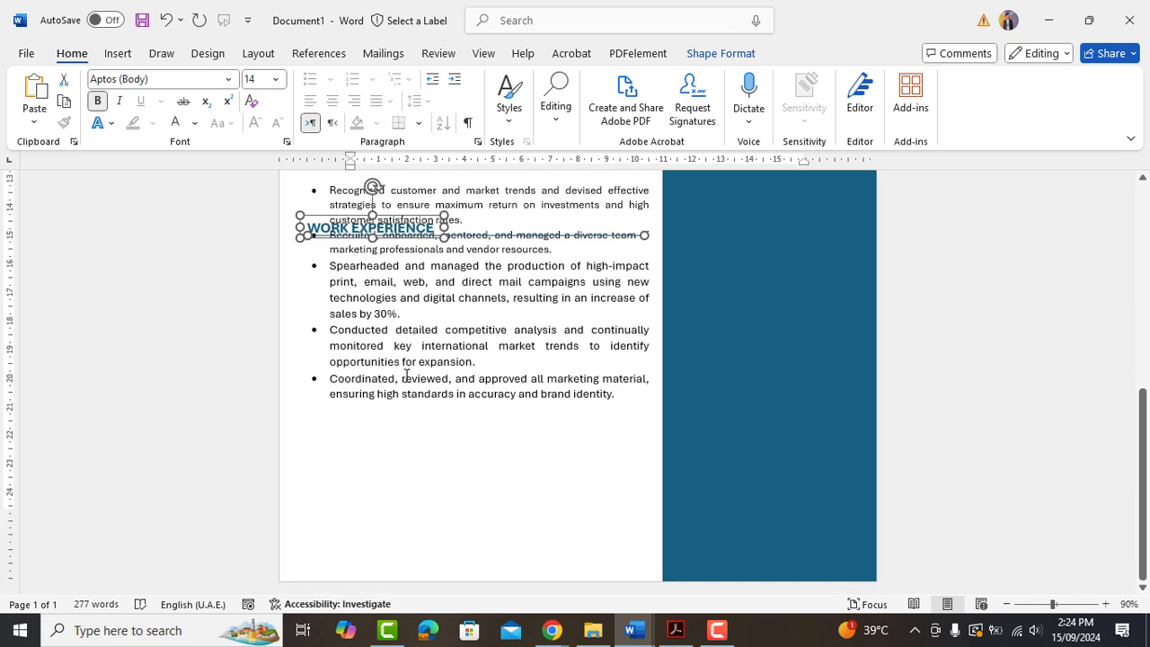
key("Down")
key("Down")
key("Down")
key("Down")
key("Down")
key("Down")
key("Down")
key("Down")
key("Down")
key("Down")
key("Down")
key("Down")
key("Down")
key("Down")
key("Down")
key("Down")
key("Down")
key("Down")
key("Down")
key("Down")
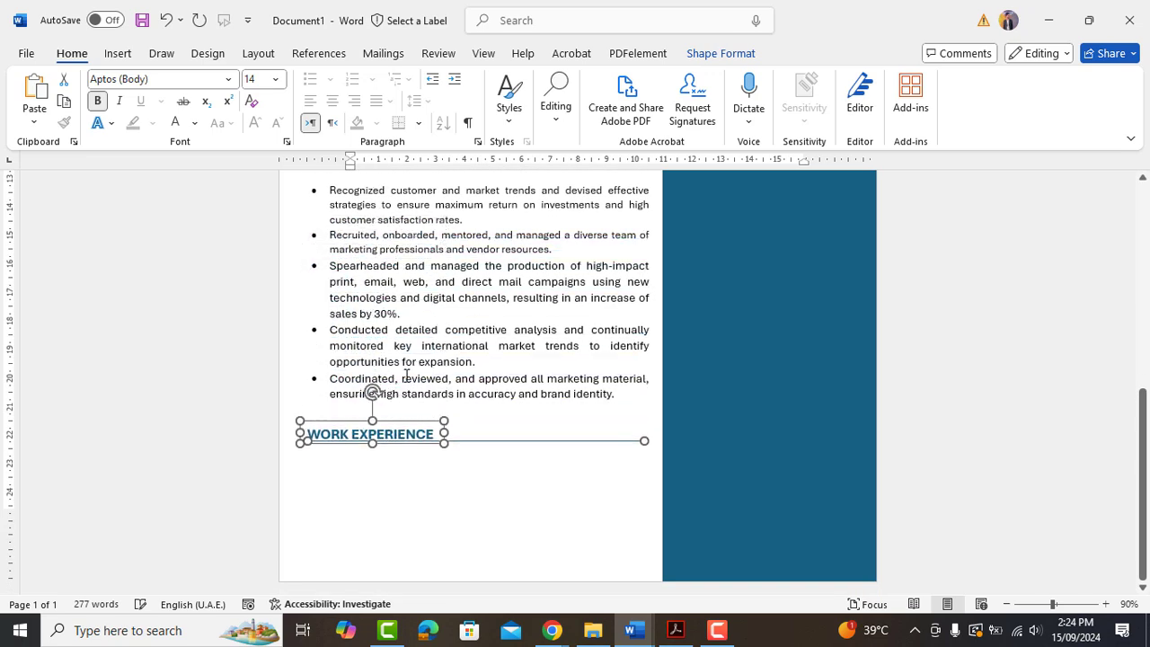
key("Up")
key("Up")
key("Up")
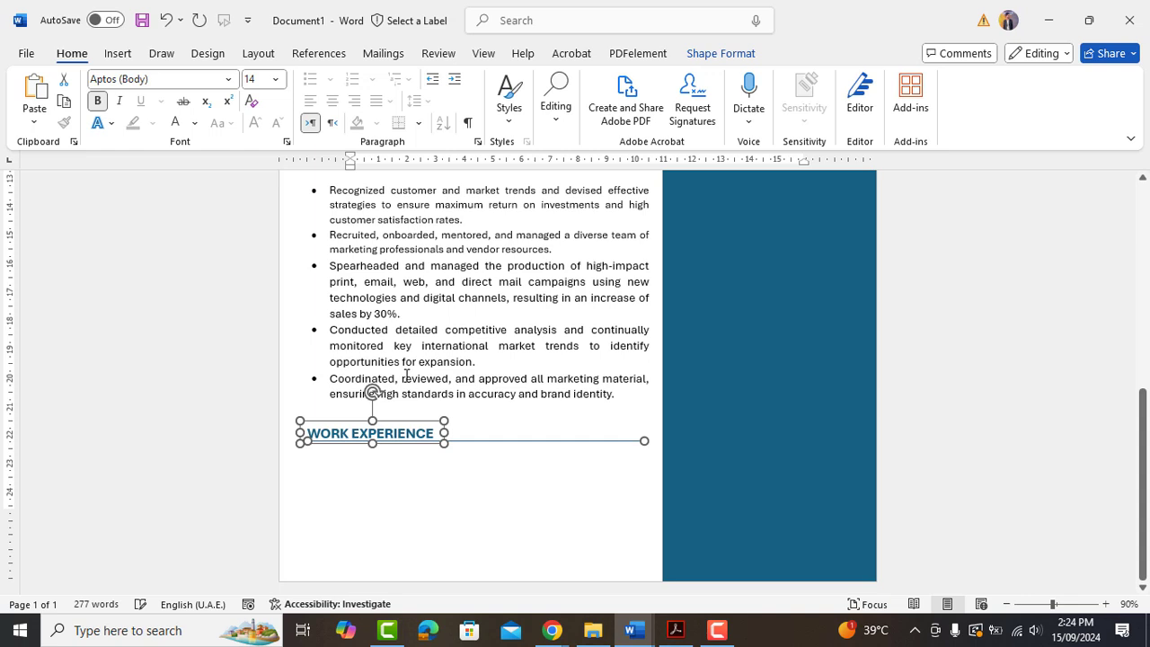
key("Left")
key("Up")
key("Up")
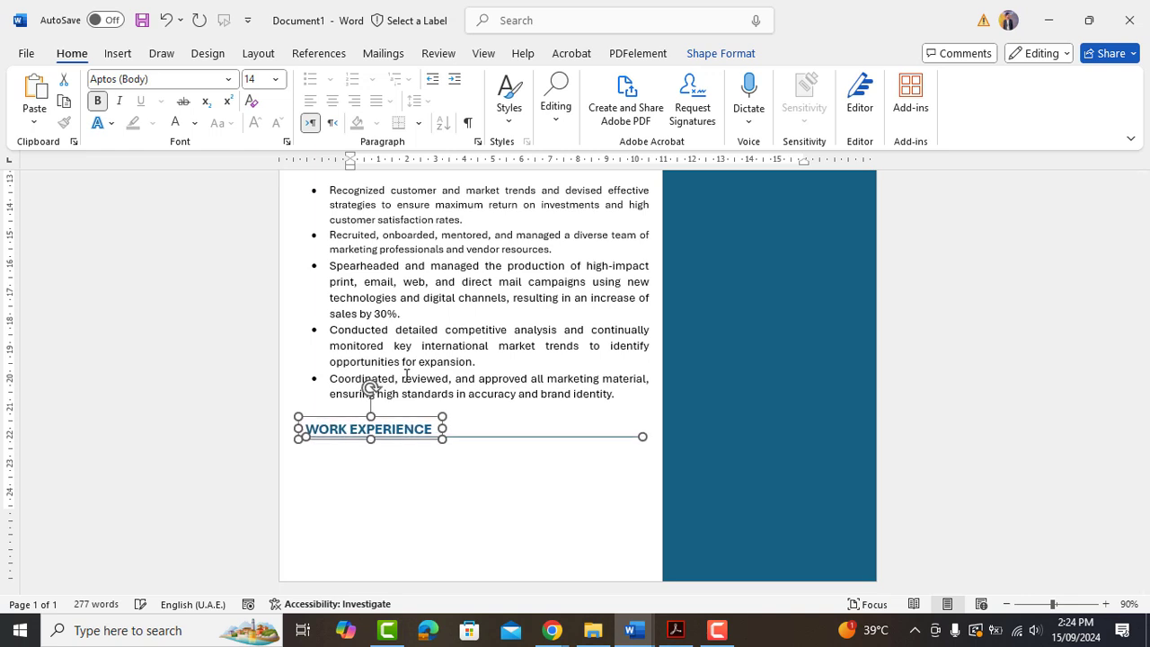
key("Down")
left_click(409, 422)
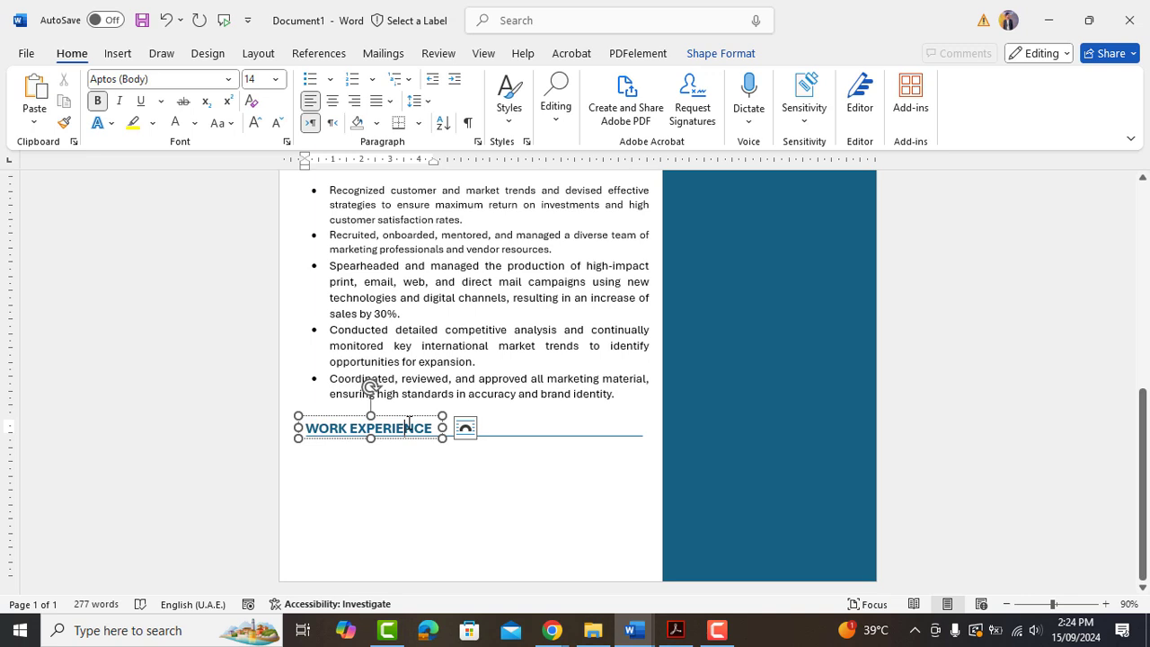
key("ctrl+a")
Rename the heading EDUCATION and move an emptied, enlarged London, UK box beneath it.
type("EDUCATION")
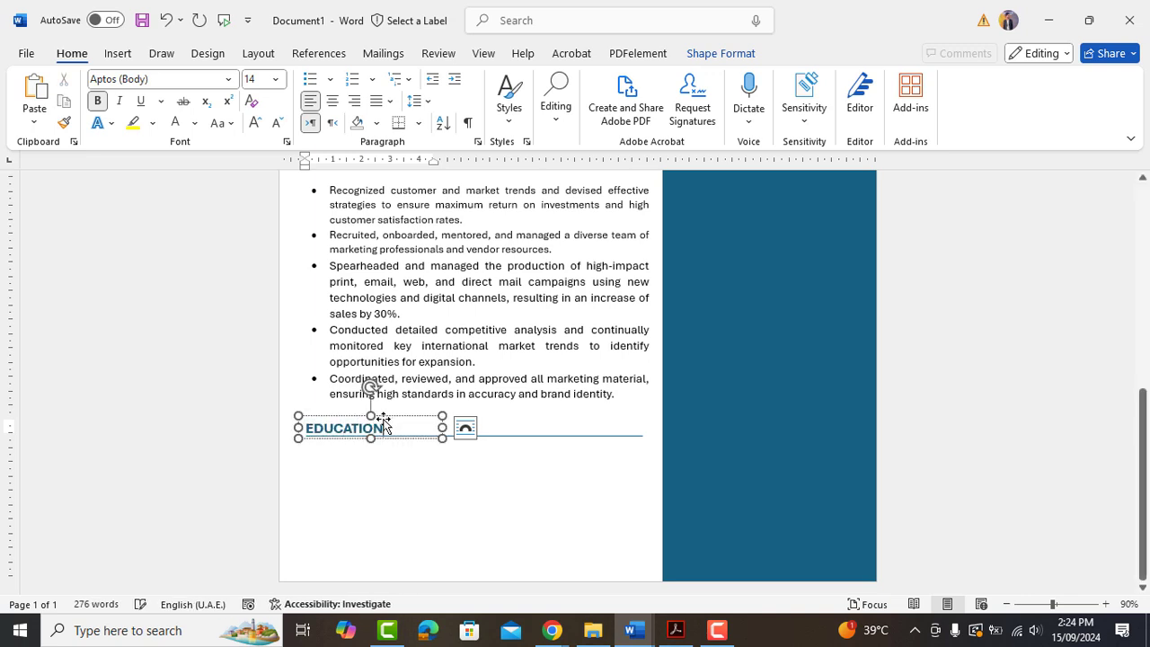
left_click(429, 367)
left_click_drag(429, 366, 357, 466)
left_click(356, 466)
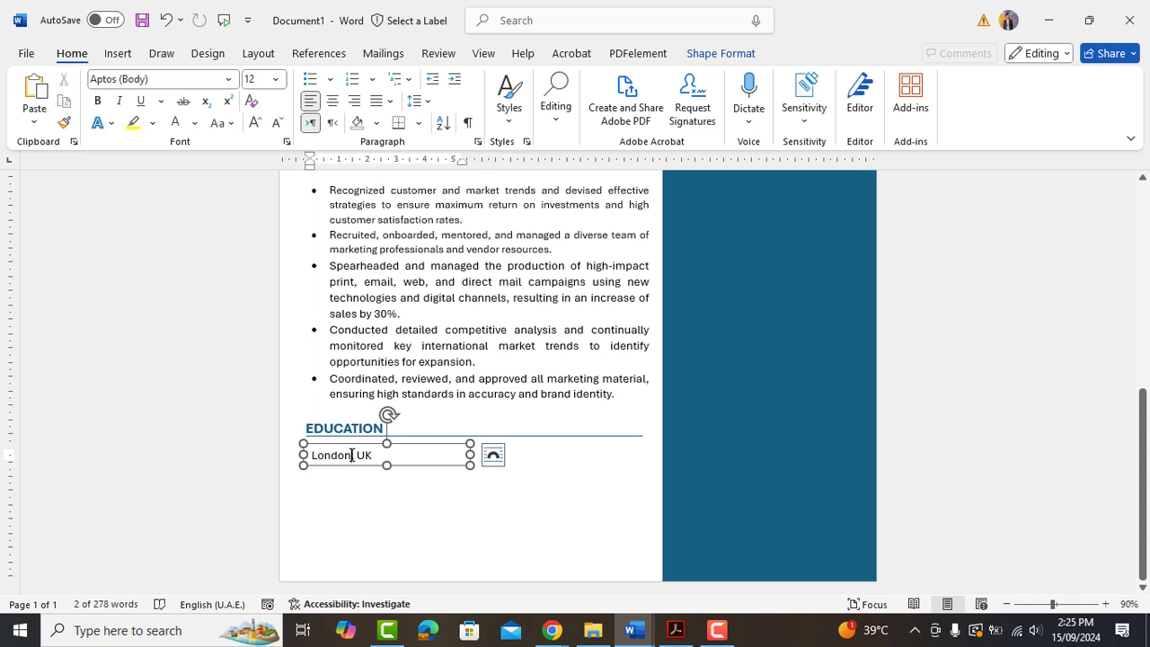
key("ctrl+a")
key("BackSpace")
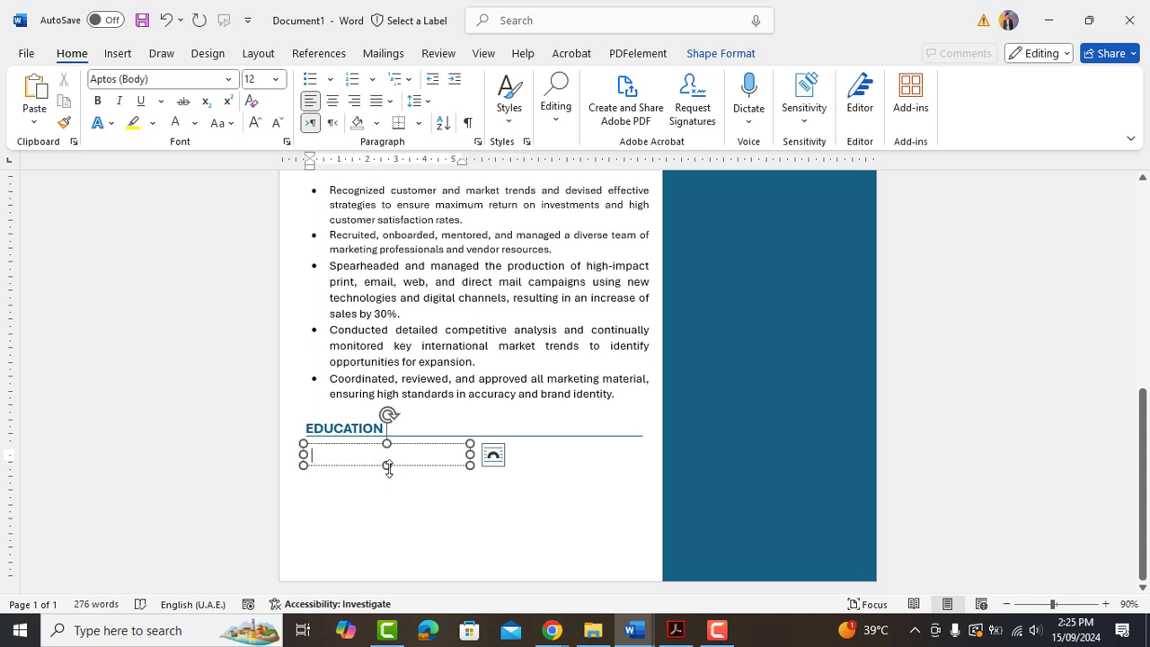
left_click_drag(388, 467, 401, 541)
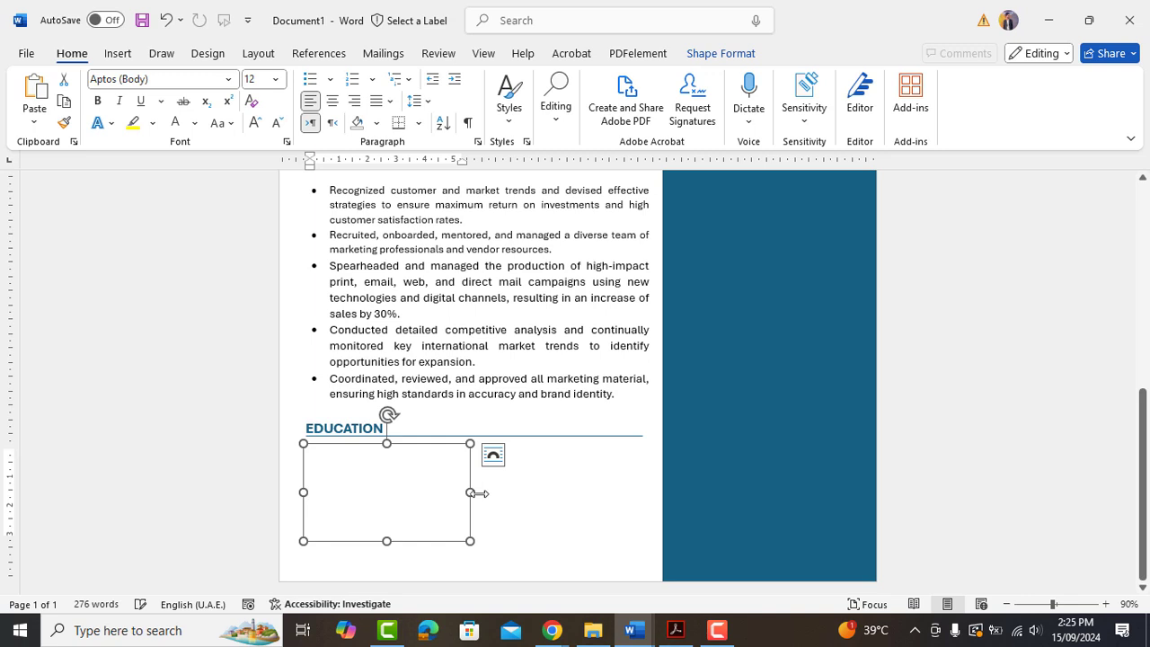
left_click_drag(470, 492, 639, 510)
Paste the Oxford University Business Administration, 2016 - 2020 details and fit the box.
left_click(391, 470)
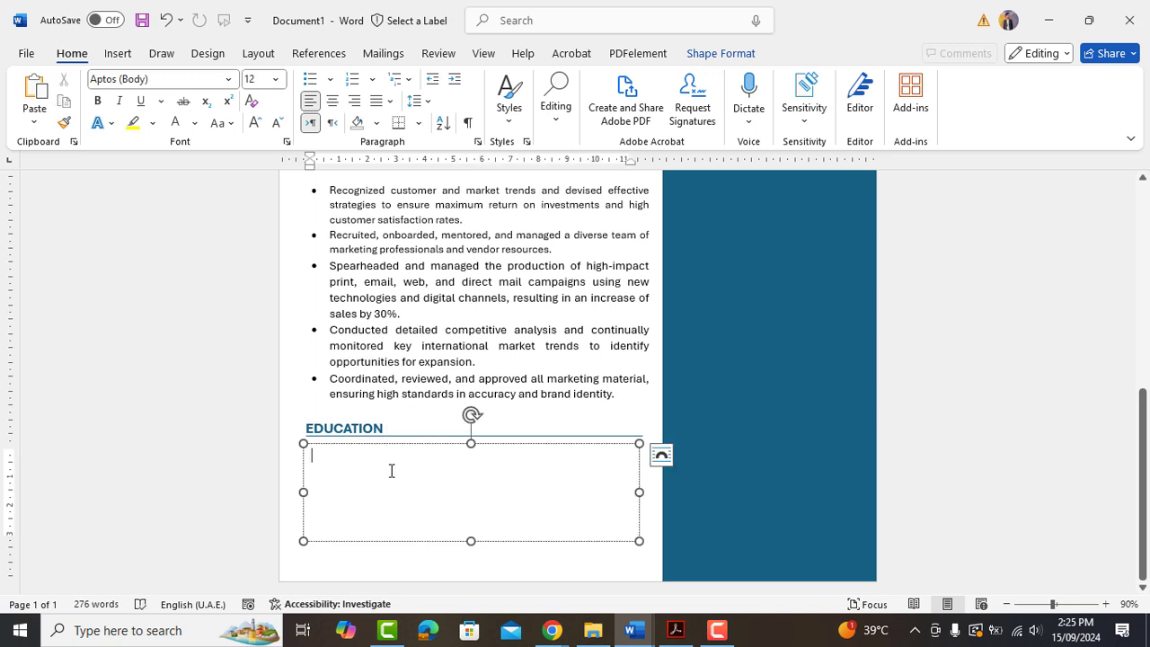
key("ctrl+v")
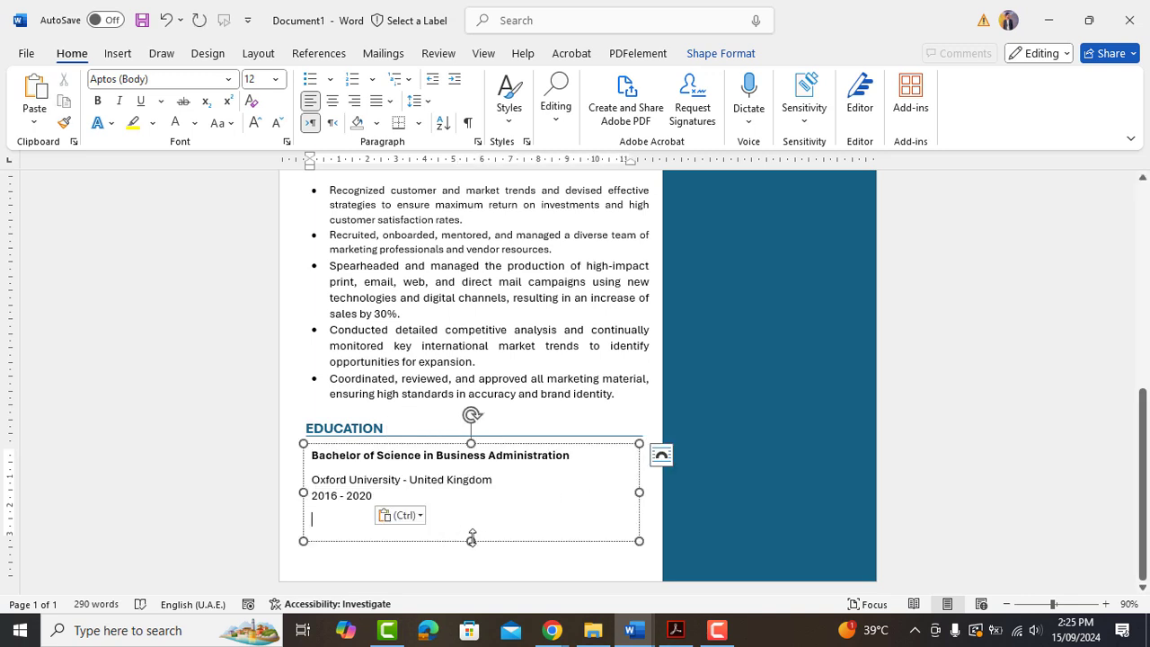
left_click_drag(471, 538, 469, 513)
left_click_drag(436, 444, 434, 448)
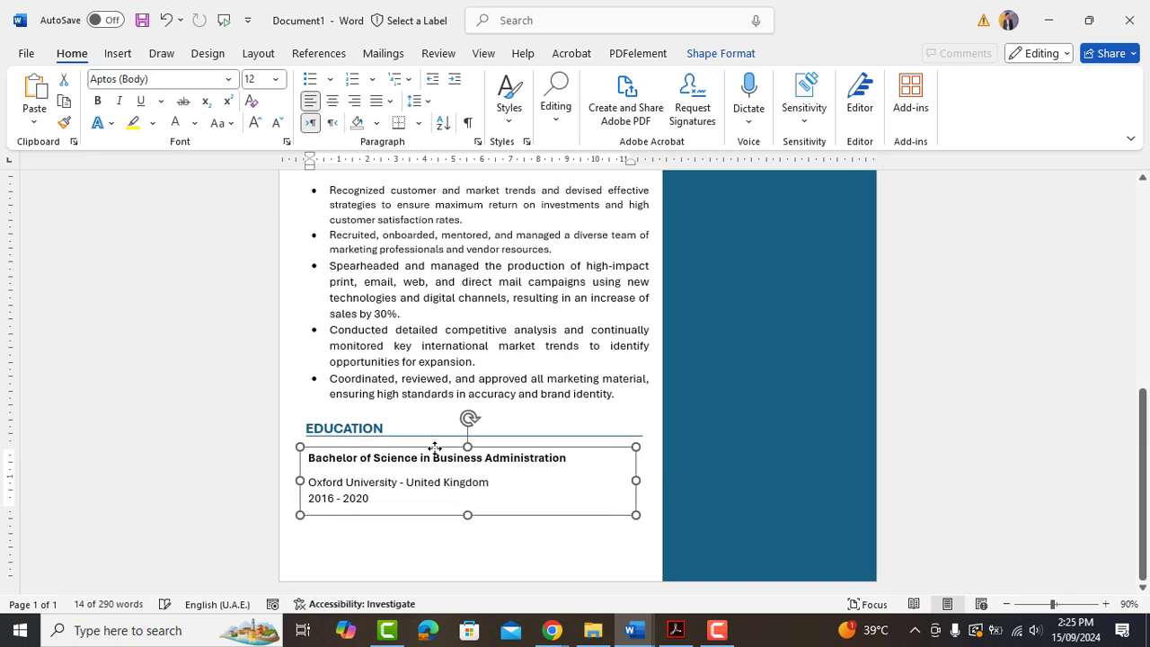
left_click(449, 556)
Copy the SUMMARY heading below the summary paragraph and select its text for retyping.
scroll(417, 508, "up", 4)
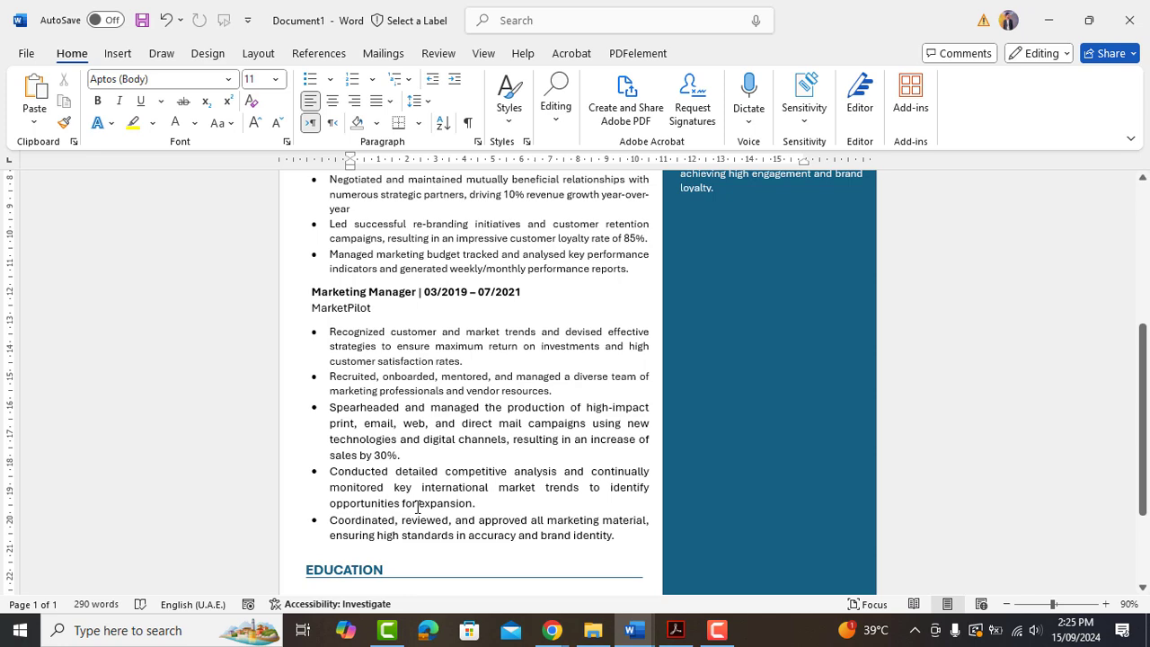
scroll(417, 508, "up", 5)
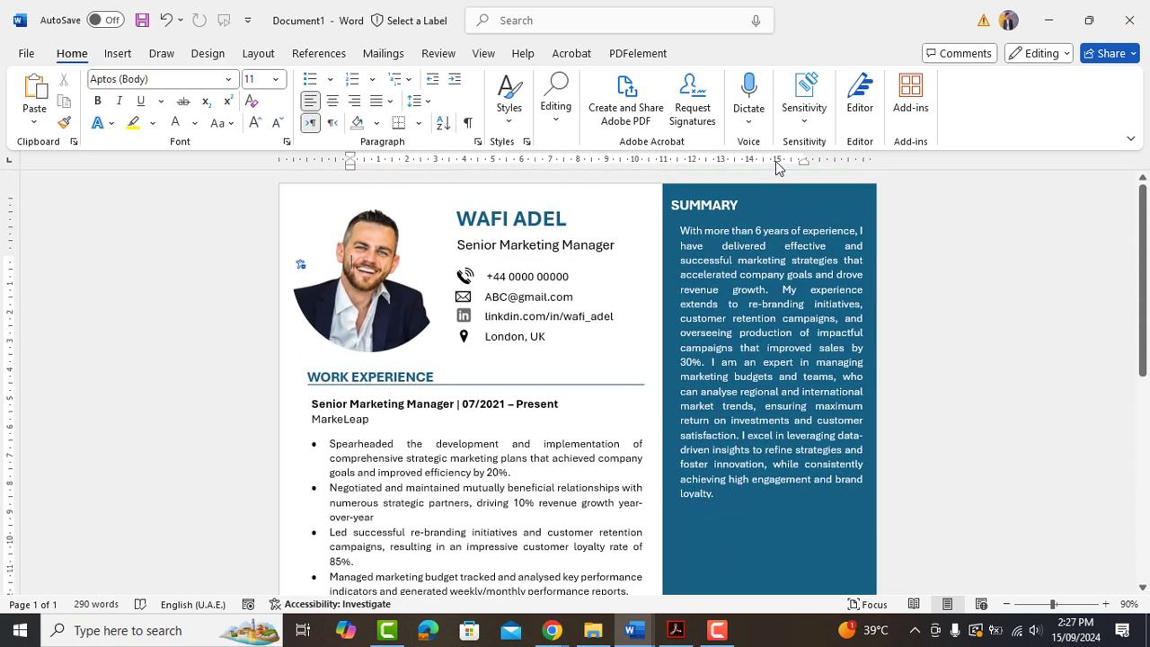
left_click(713, 205)
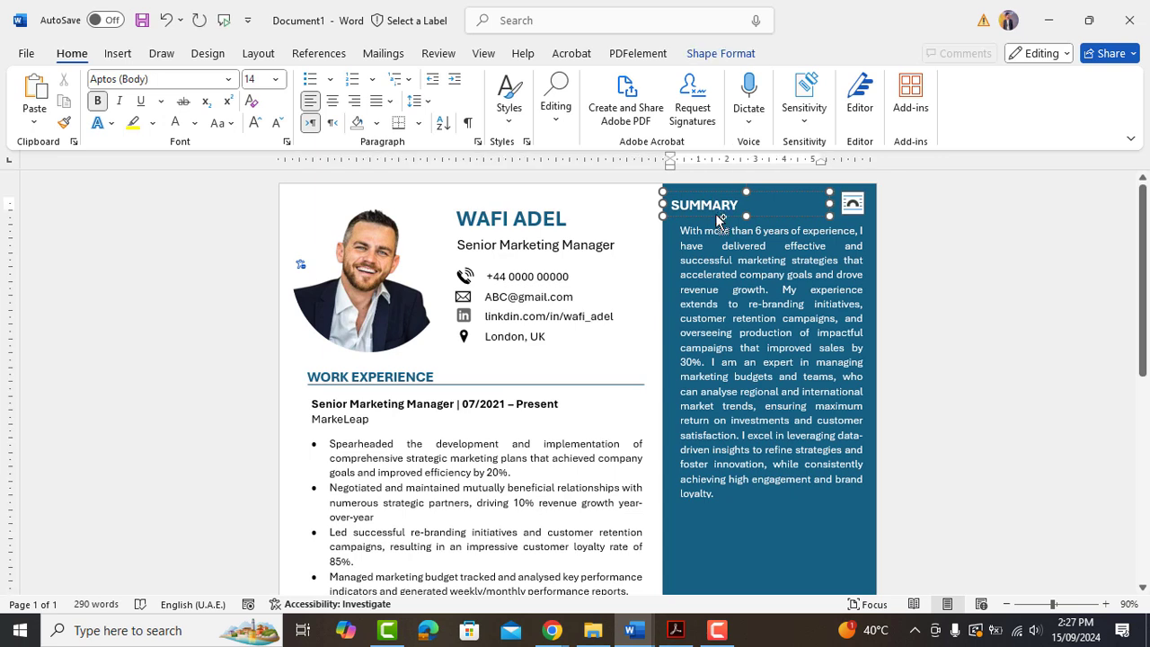
left_click_drag(718, 218, 705, 521)
scroll(717, 525, "down", 3)
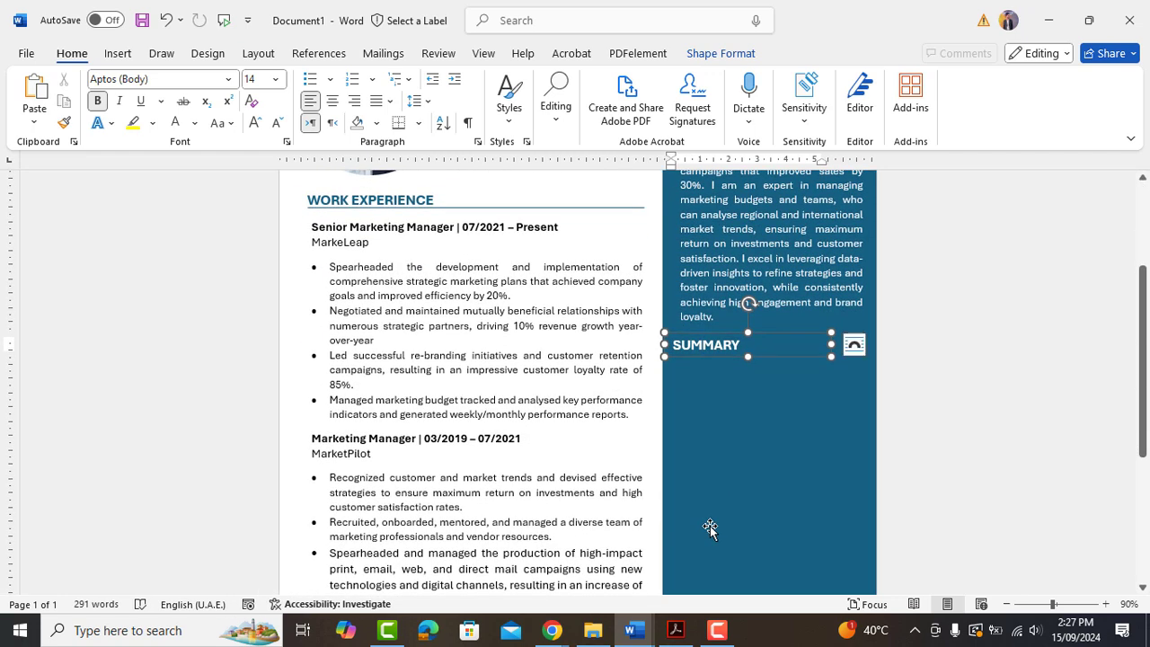
key("ctrl+a")
Retitle the copy SKILLS and place a copy of the summary box beneath it.
type("SKILLS")
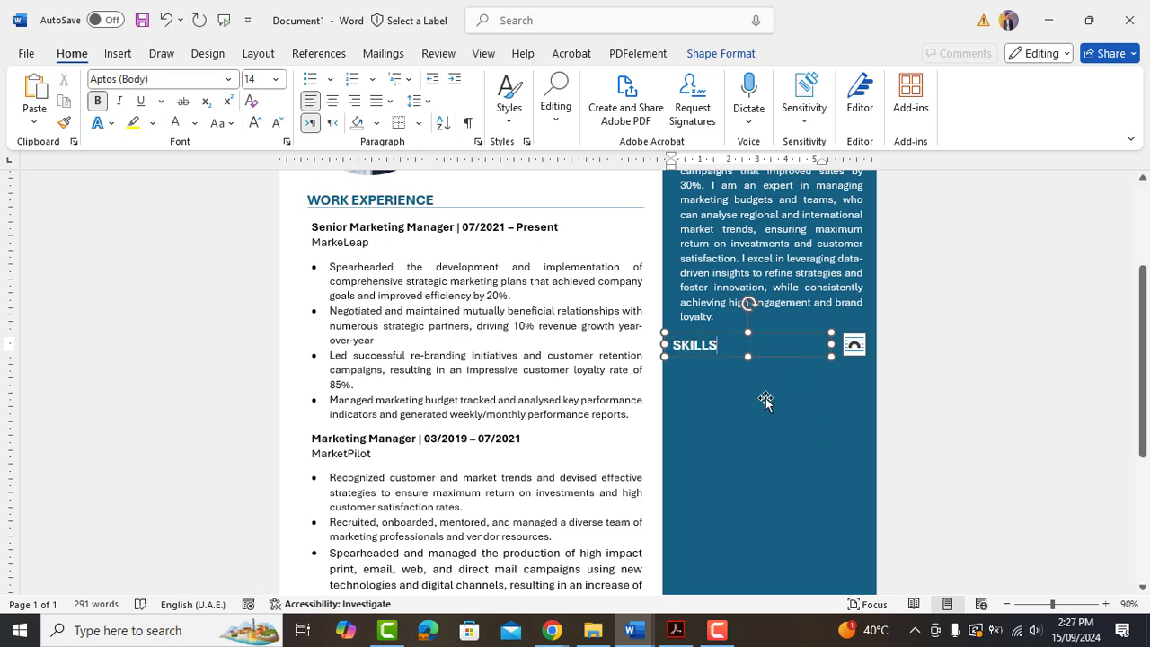
left_click(765, 400)
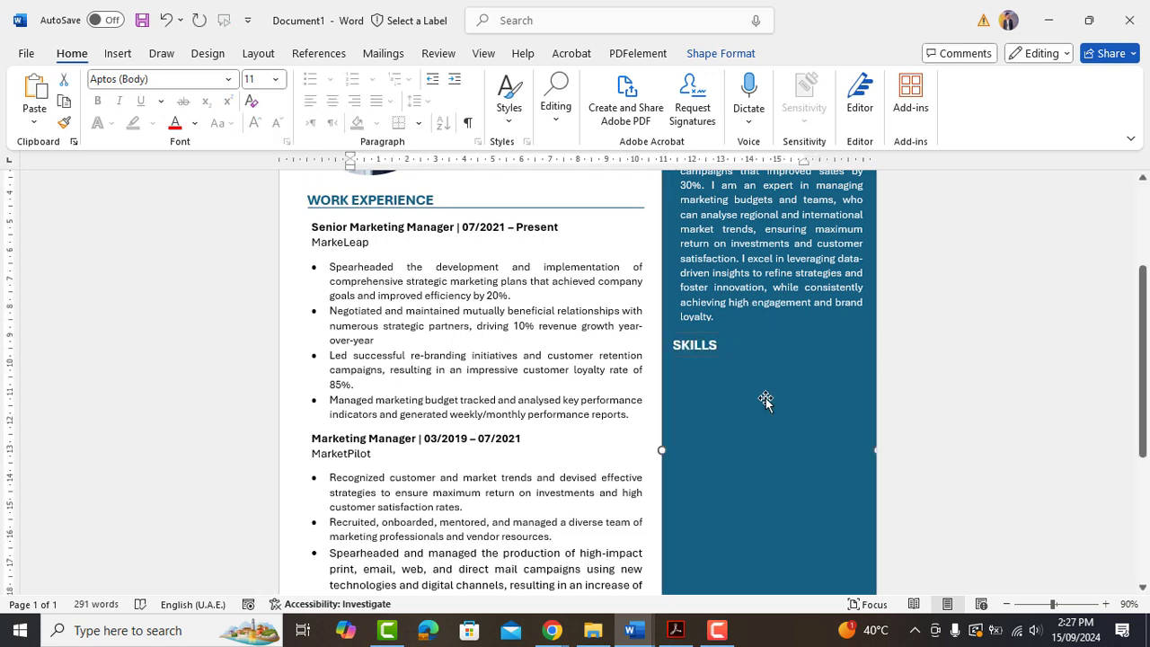
left_click(744, 325)
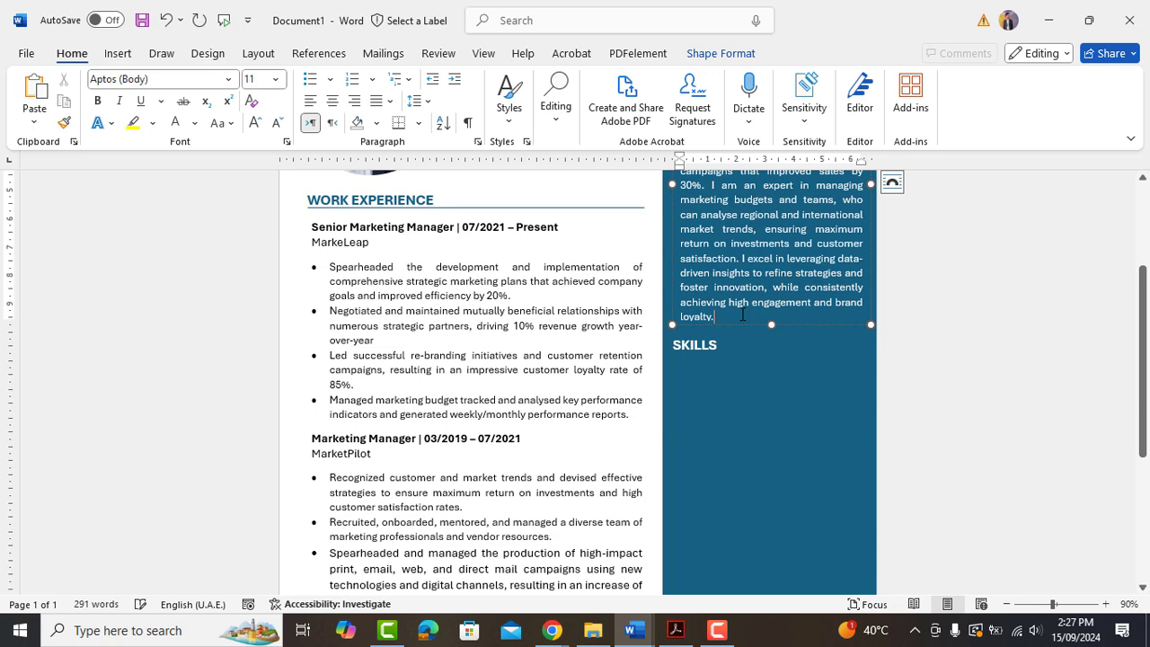
left_click_drag(744, 325, 732, 352)
scroll(732, 352, "down", 2)
left_click_drag(754, 194, 746, 291)
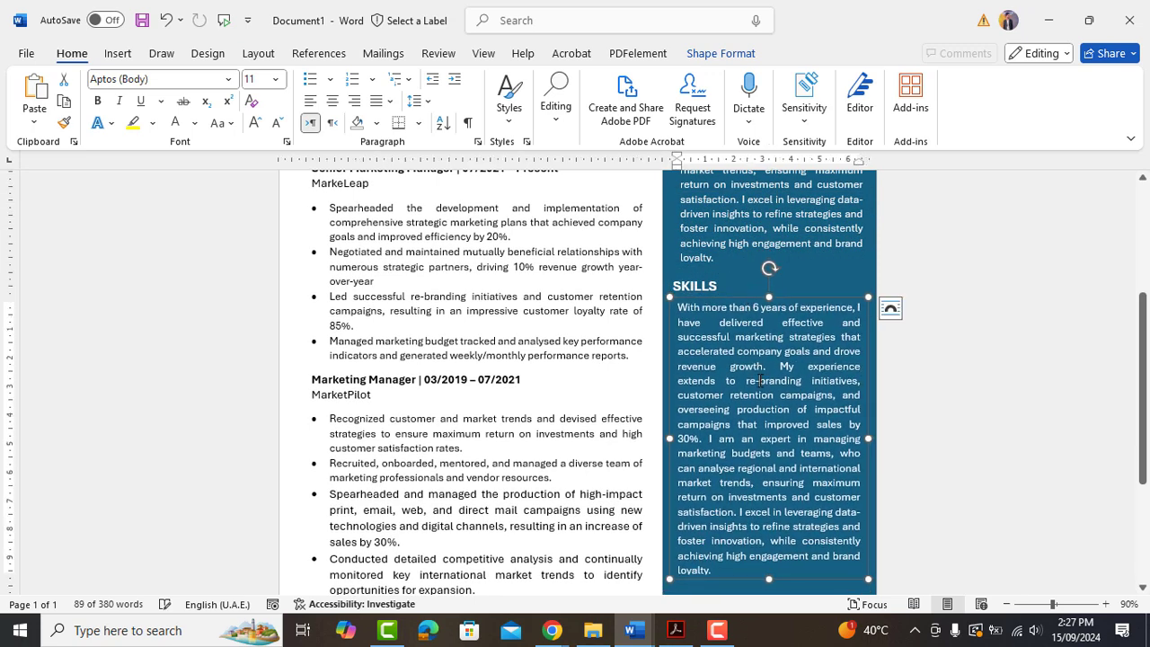
Paste the bulleted skills list, Strategic Planning to International Markets, and resize the box.
key("ctrl+v")
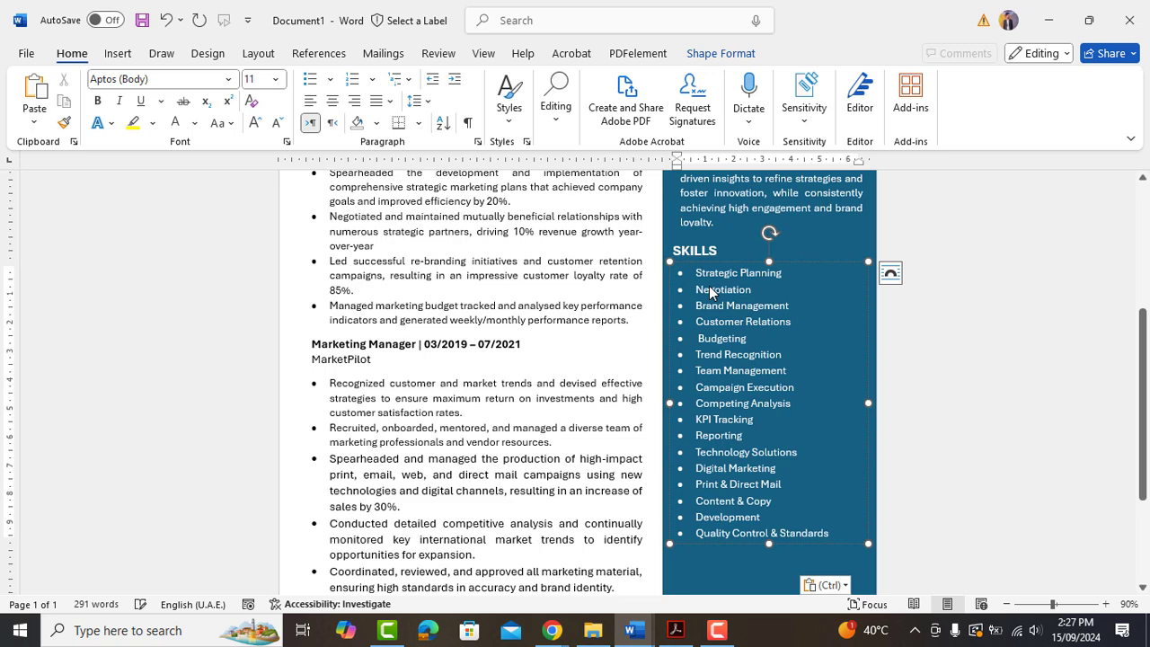
scroll(718, 307, "down", 1)
left_click_drag(769, 473, 767, 507)
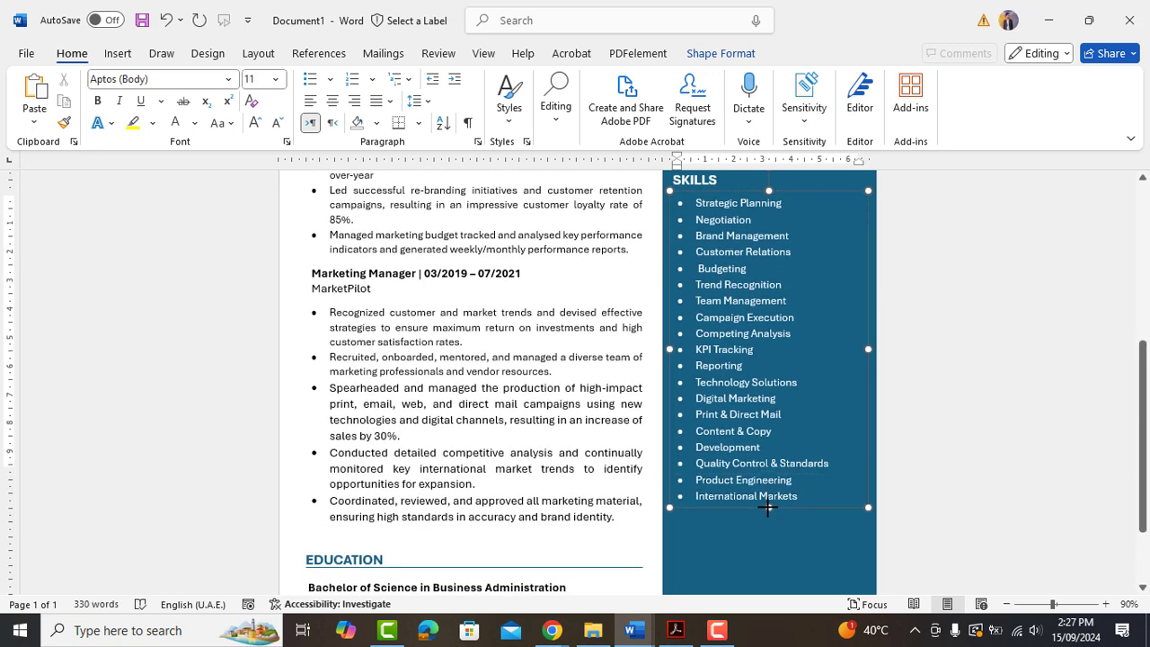
scroll(751, 363, "up", 2)
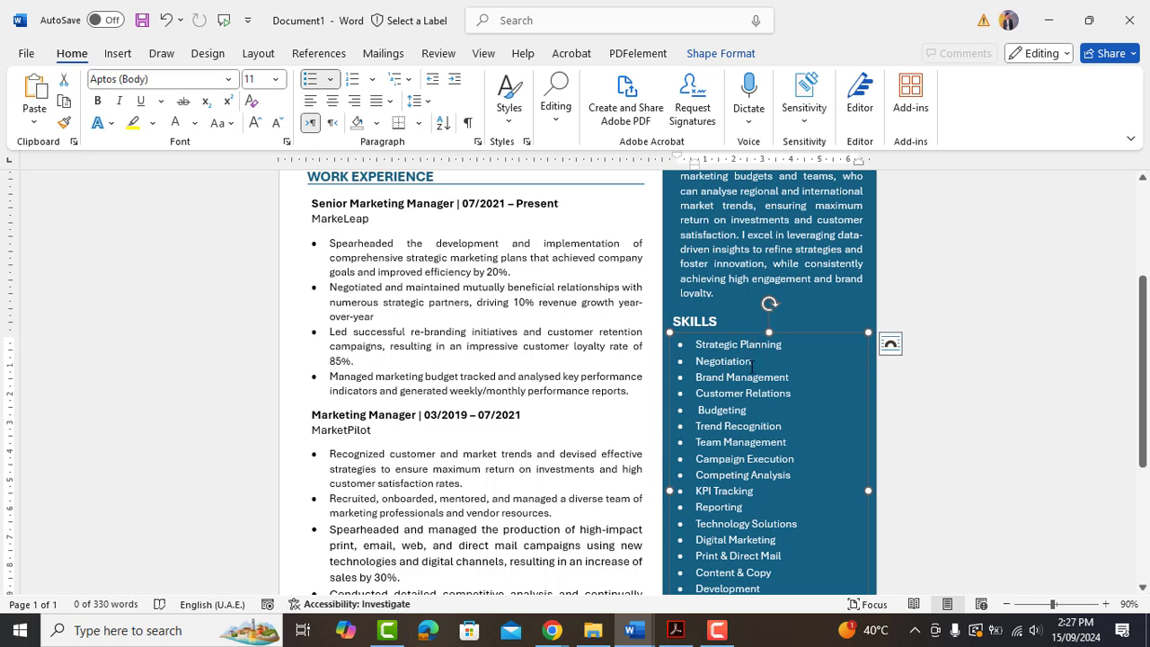
left_click(732, 379)
Copy the SKILLS heading below the skills list.
scroll(732, 379, "up", 3)
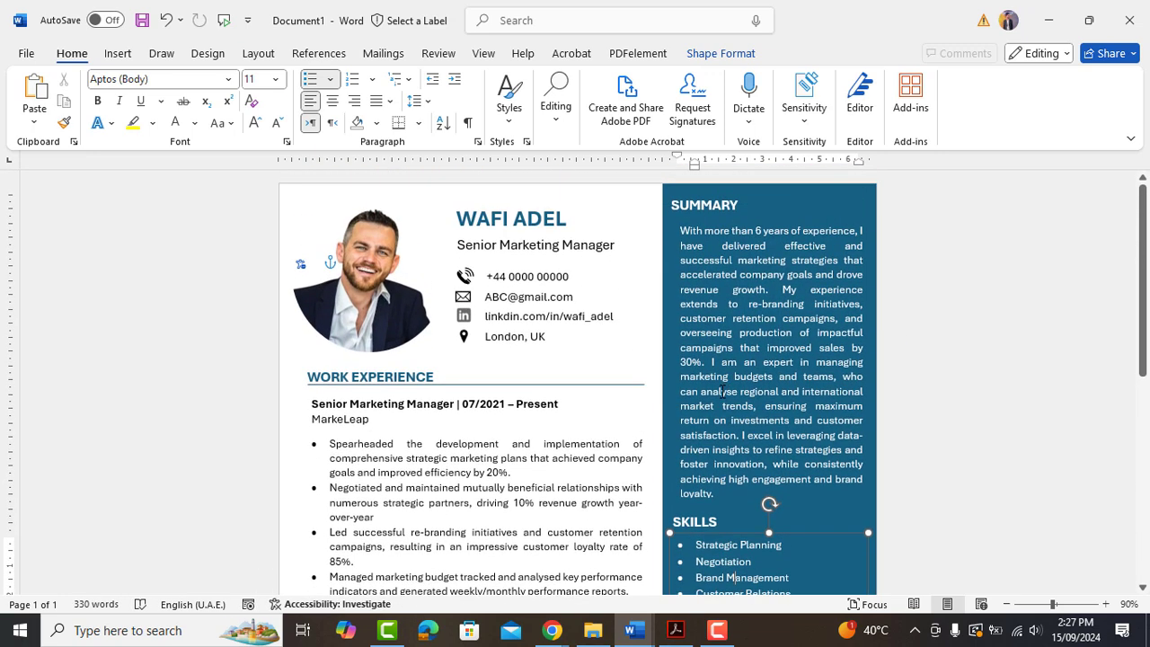
scroll(719, 360, "down", 3)
left_click(697, 351)
left_click_drag(697, 351, 716, 557)
Retitle the heading LANGUAGES and paste English, Arabic, French, Spanish into a fitted box below.
scroll(712, 530, "down", 2)
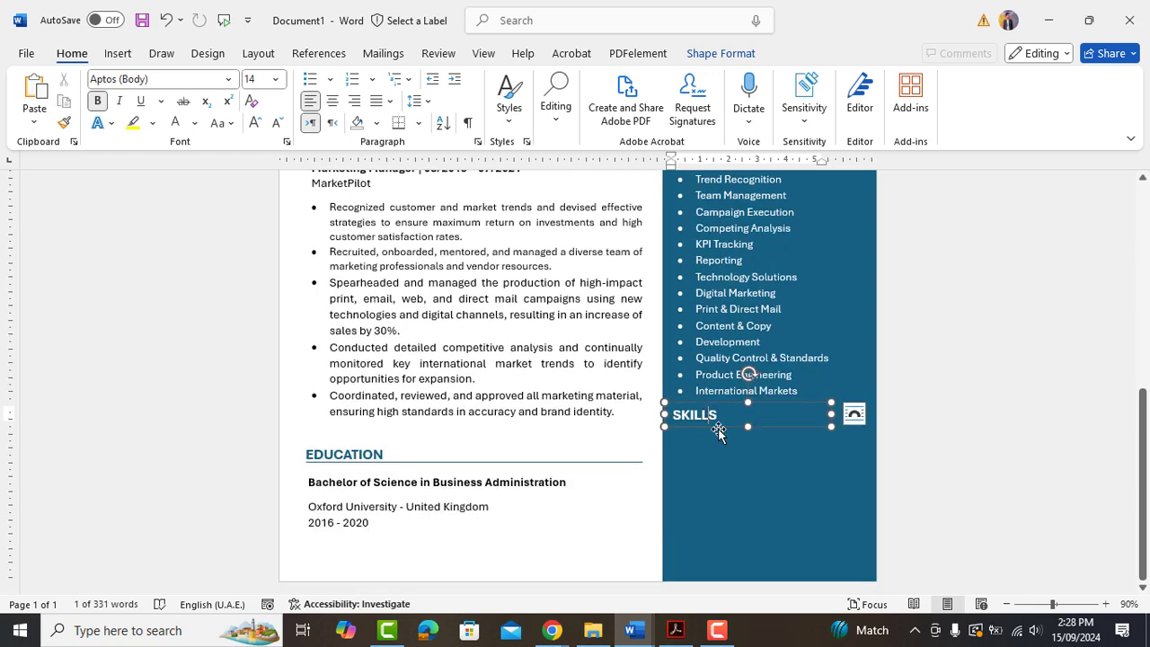
type("LANGUAGES")
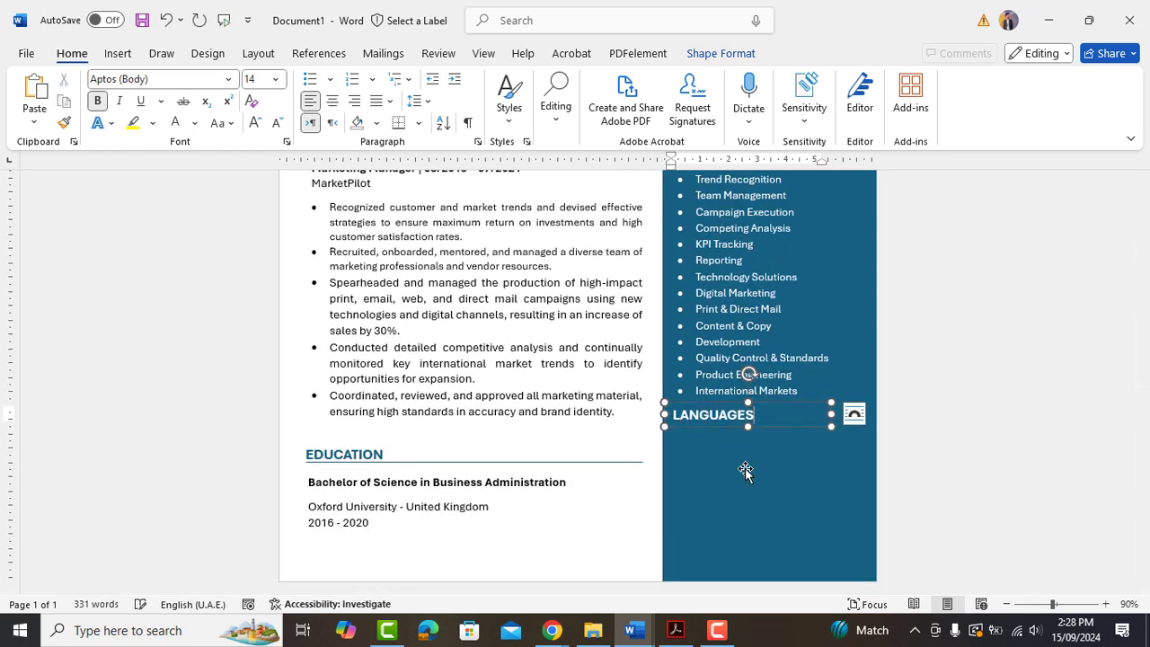
left_click(773, 500)
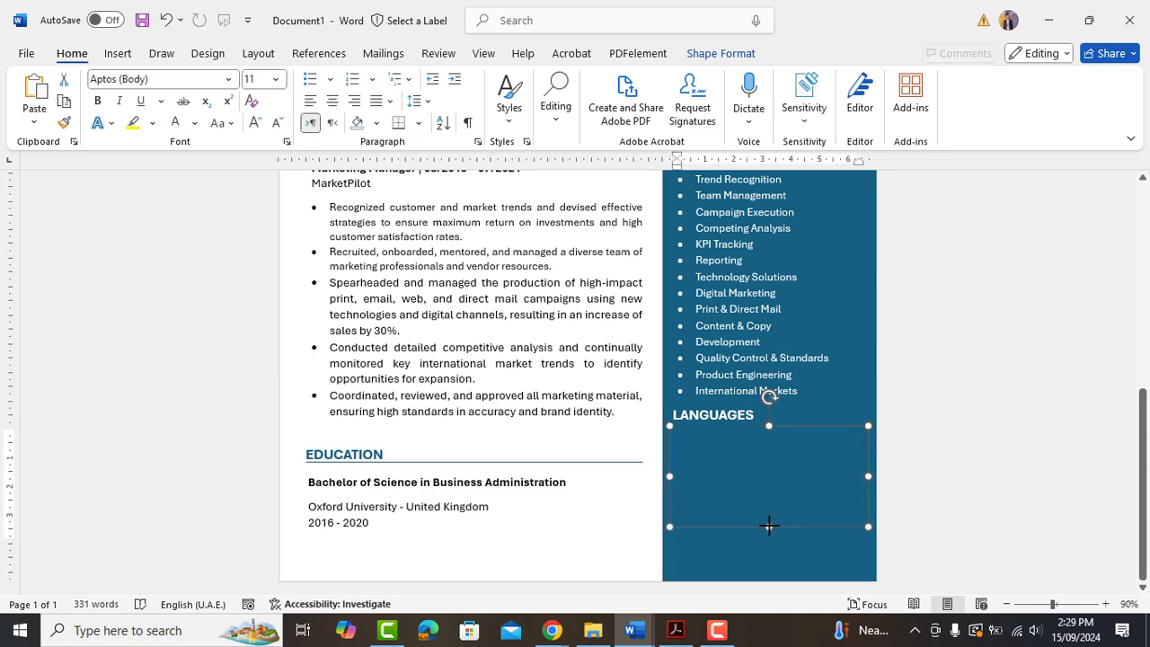
left_click(728, 455)
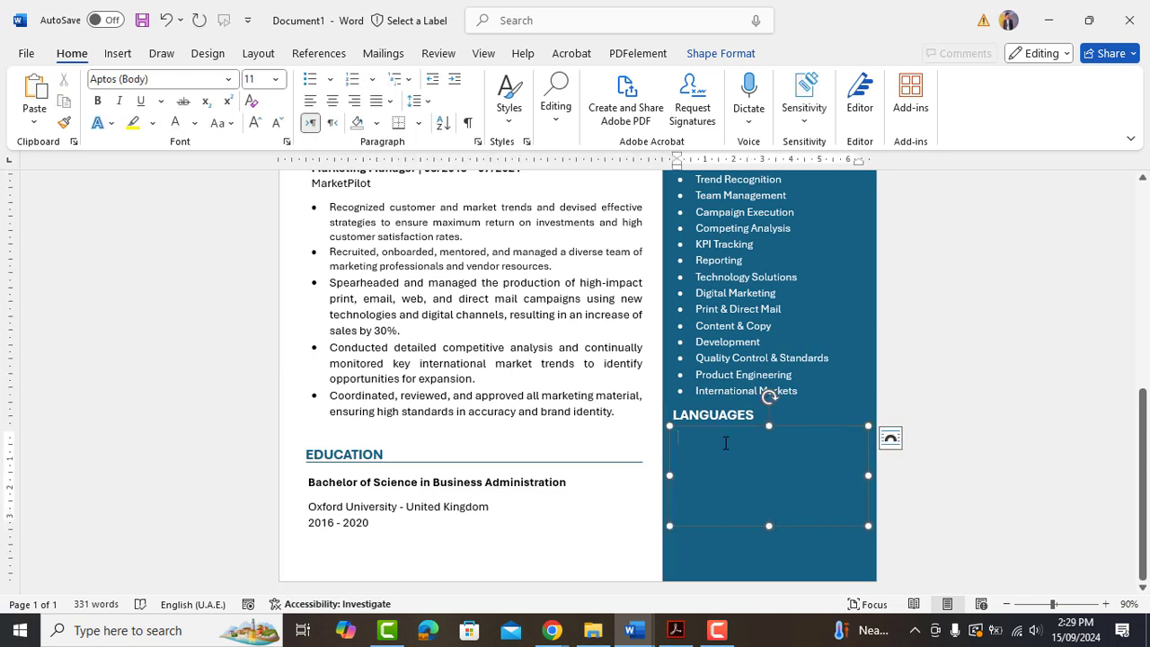
type("English Arabic French Spanish")
left_click_drag(768, 526, 766, 492)
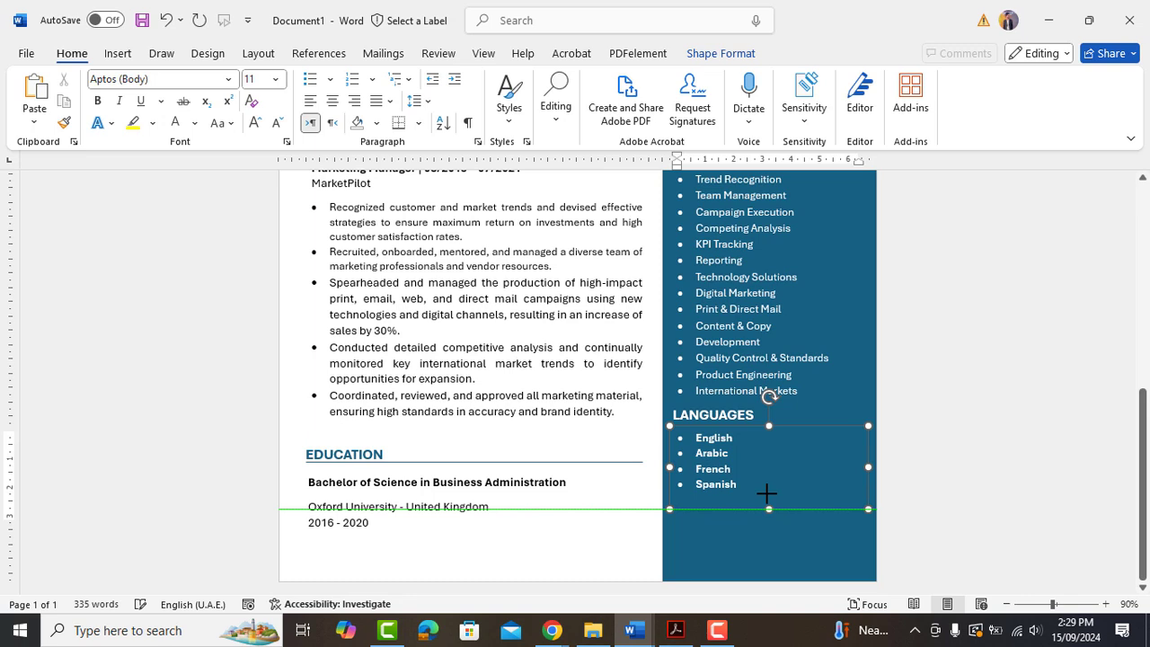
left_click_drag(742, 427, 741, 431)
left_click(775, 554)
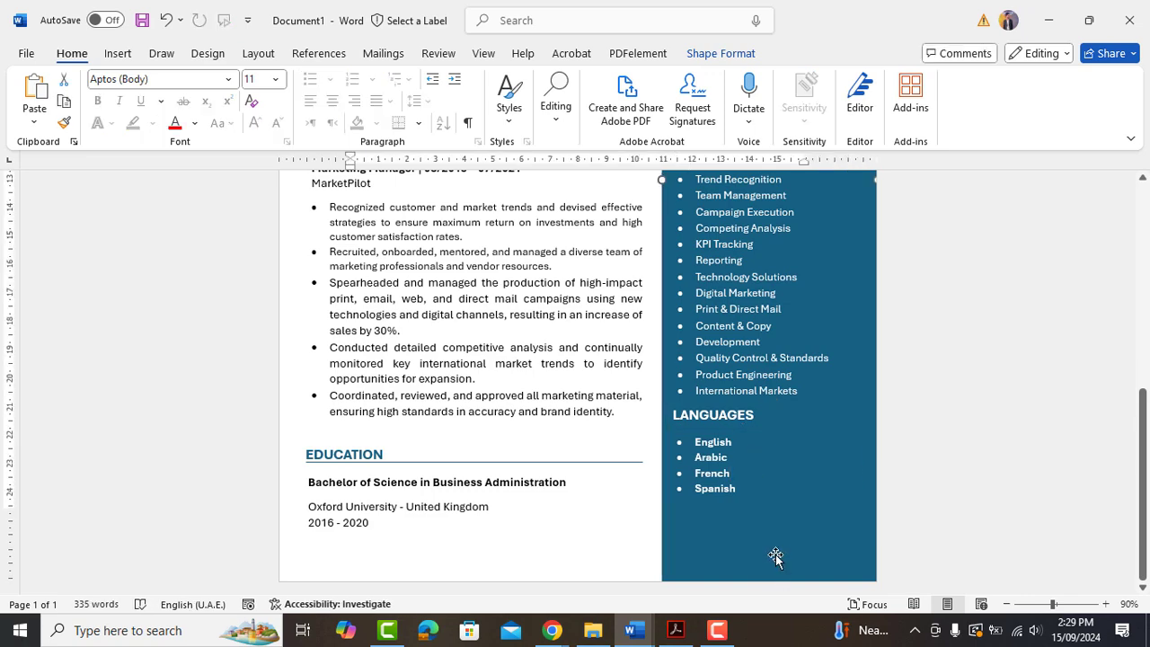
Check the one-page resume in Print Preview, then return to editing.
scroll(785, 482, "up", 8)
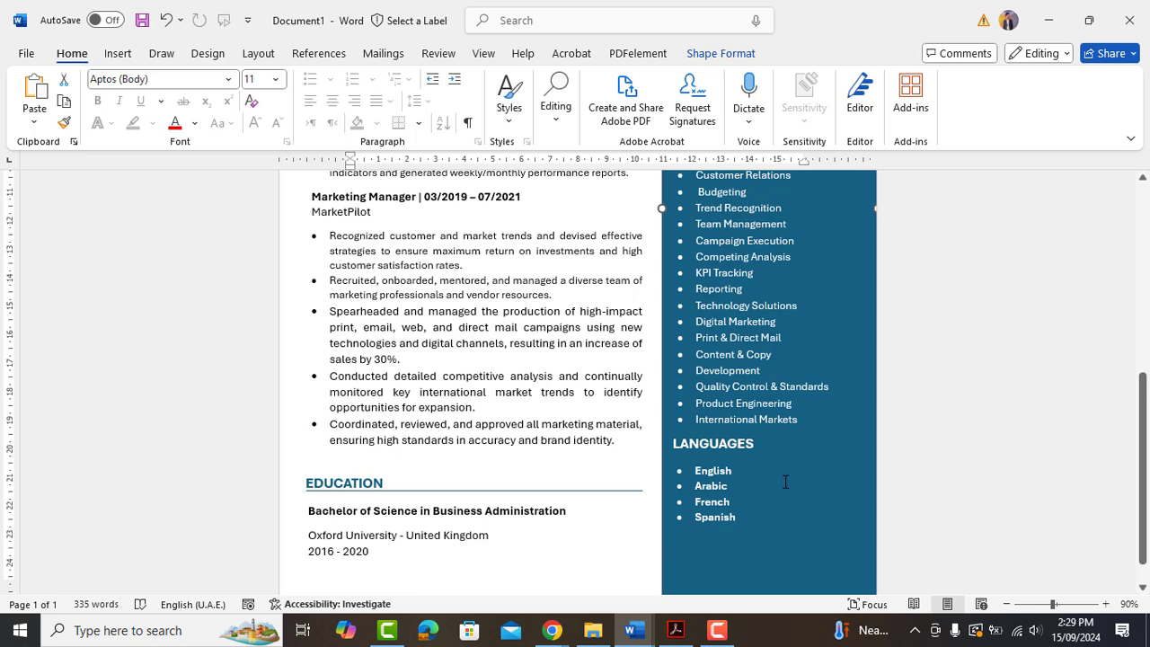
scroll(785, 482, "up", 2)
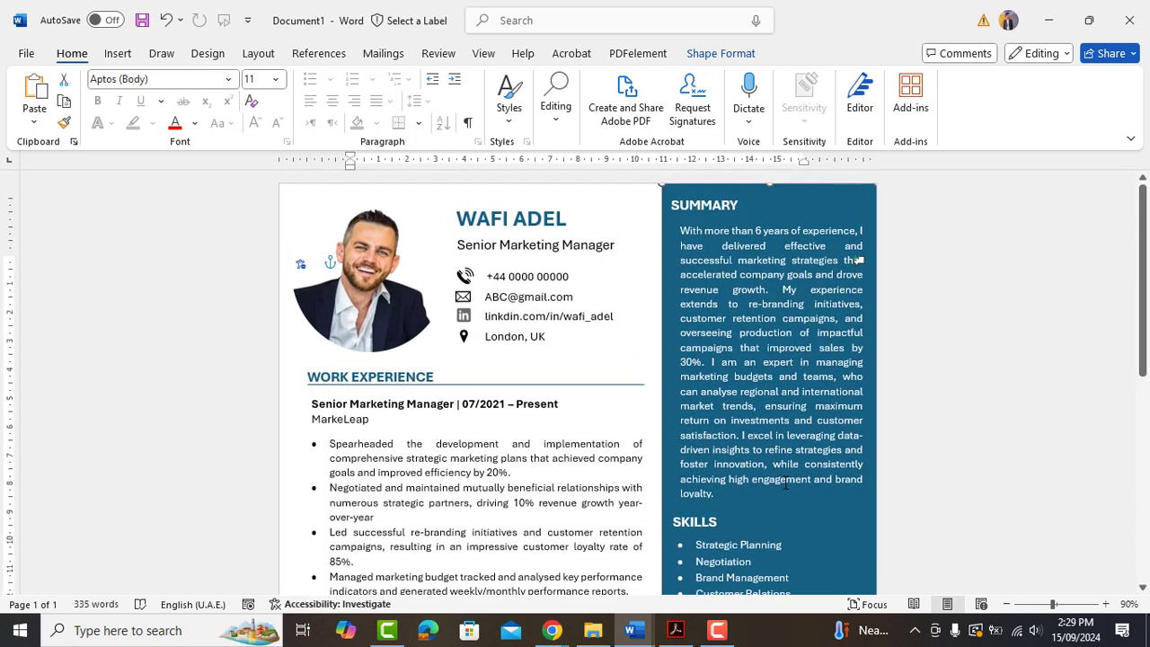
key("ctrl+p")
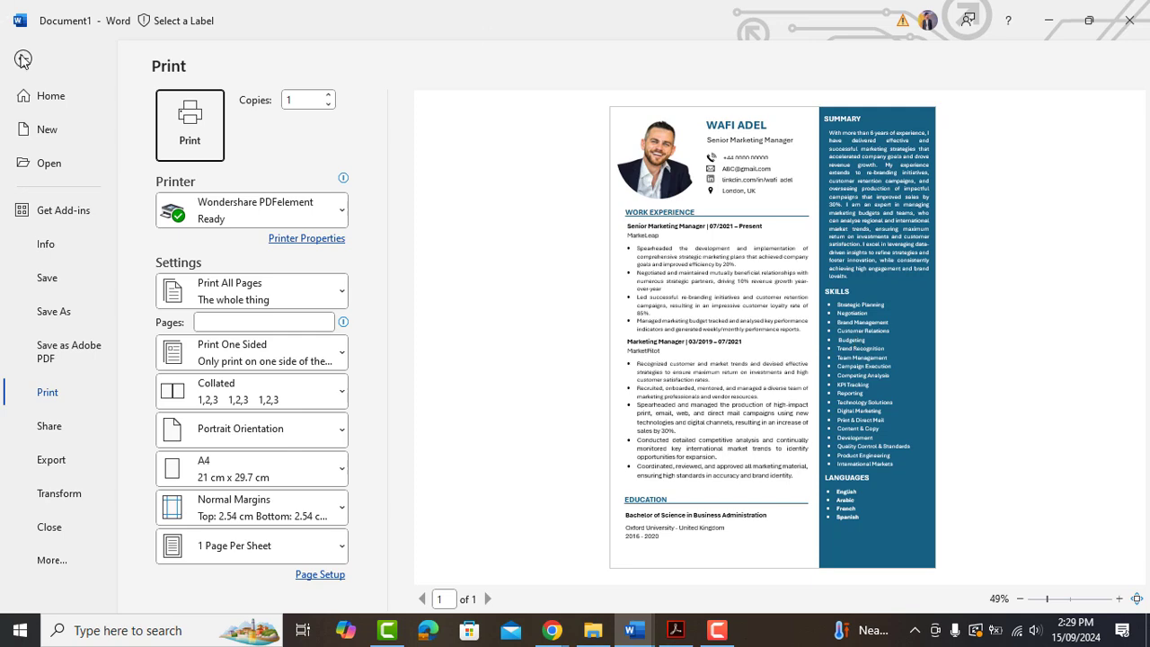
left_click(22, 59)
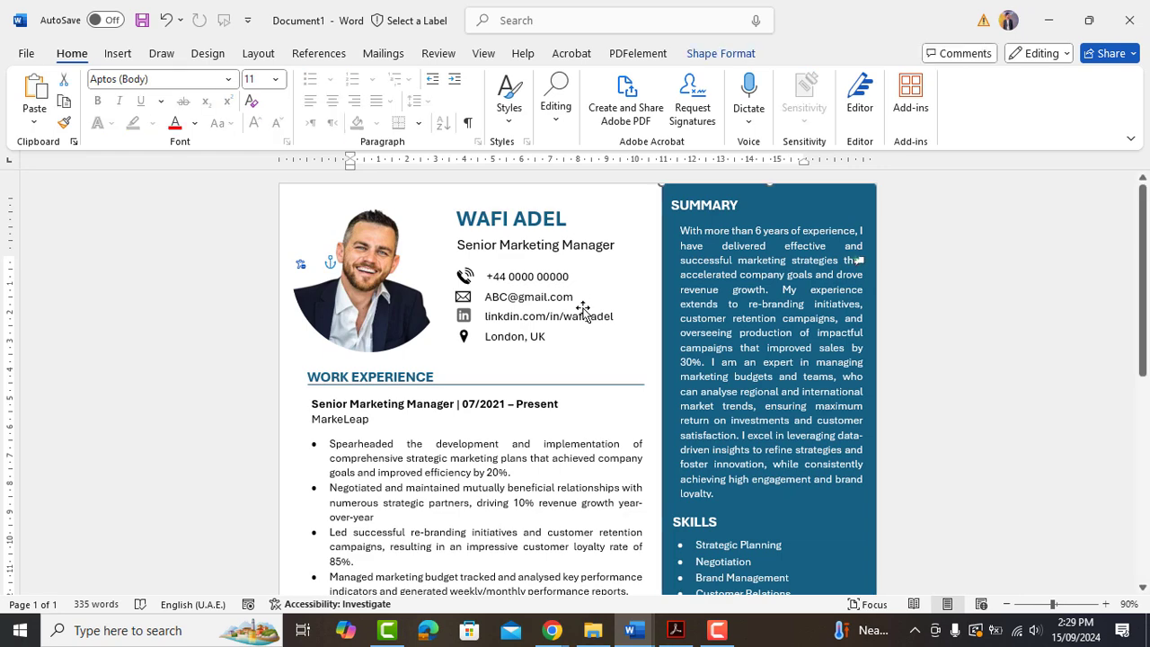
Show the resume full screen in Focus mode and autoscroll back to the page top.
left_click(1069, 263)
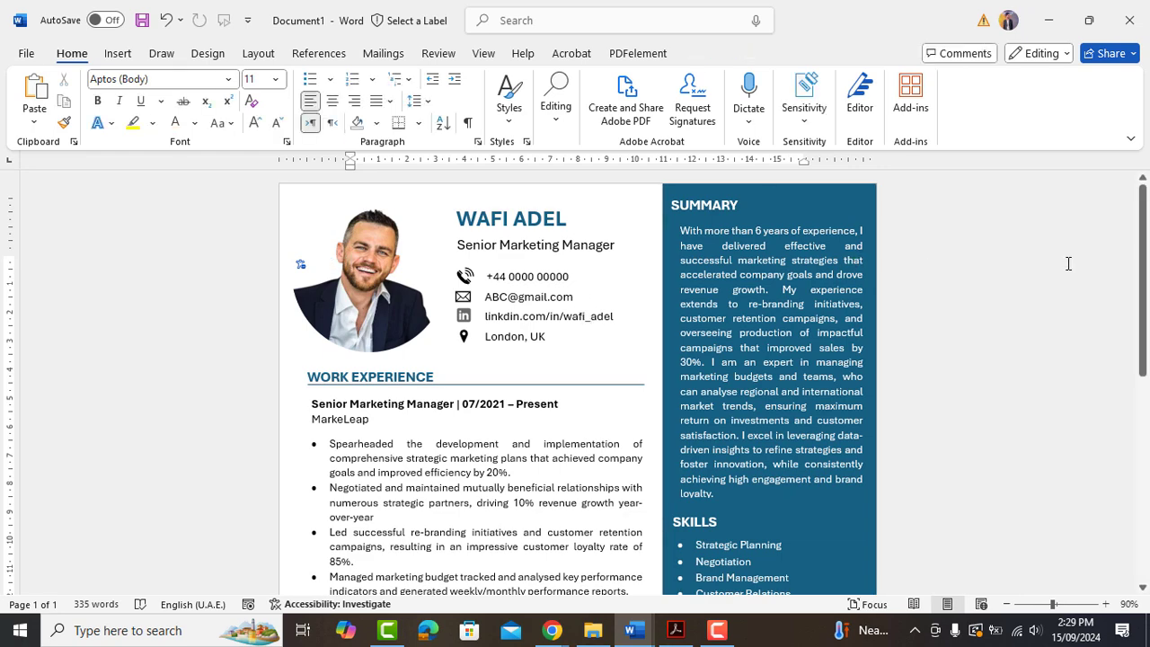
key("ctrl+shift+F1")
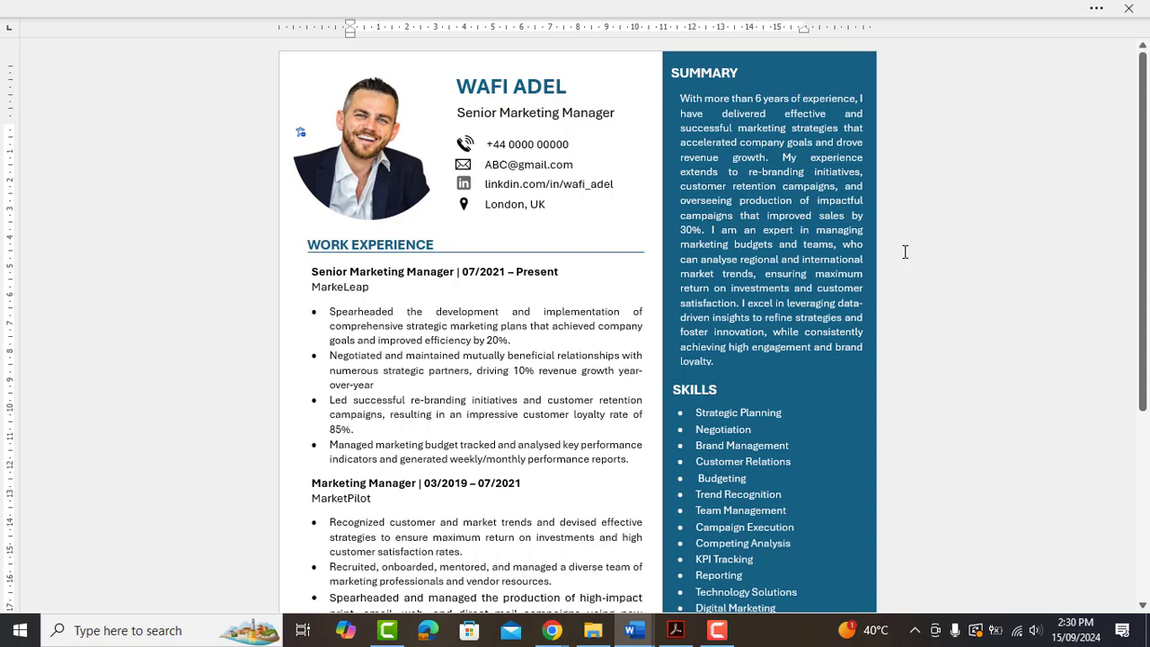
middle_click(904, 251)
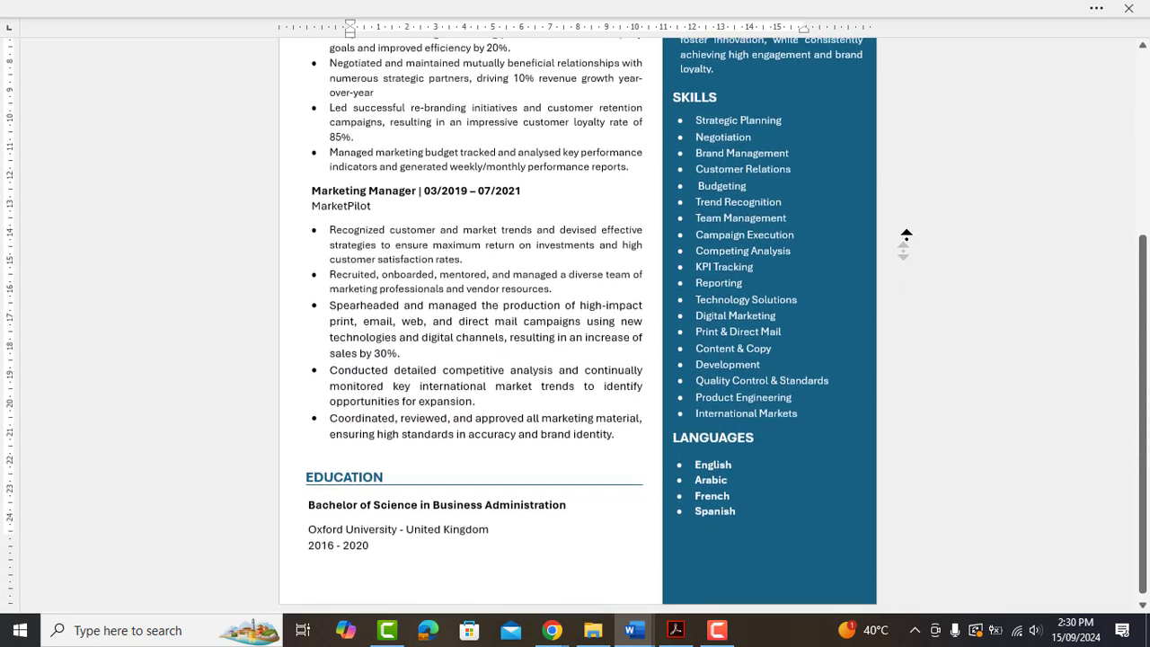
left_click(906, 193)
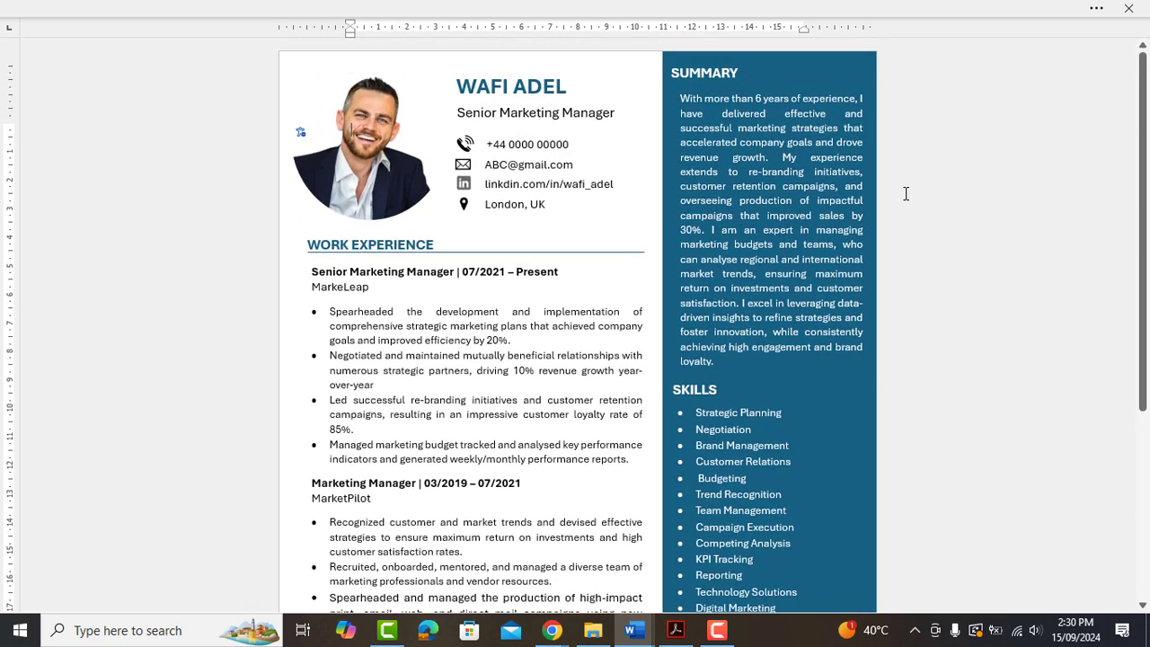